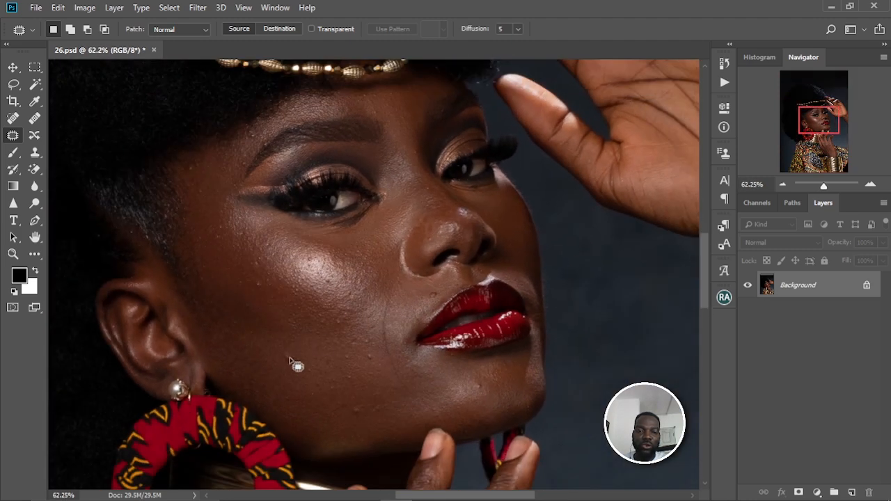
Examine the skin texture and blemishes across the face up close, from the forehead to the cheek and jaw.
{"action": "scroll", "coordinate": [319, 275], "scroll_direction": "up", "scroll_amount": 4}
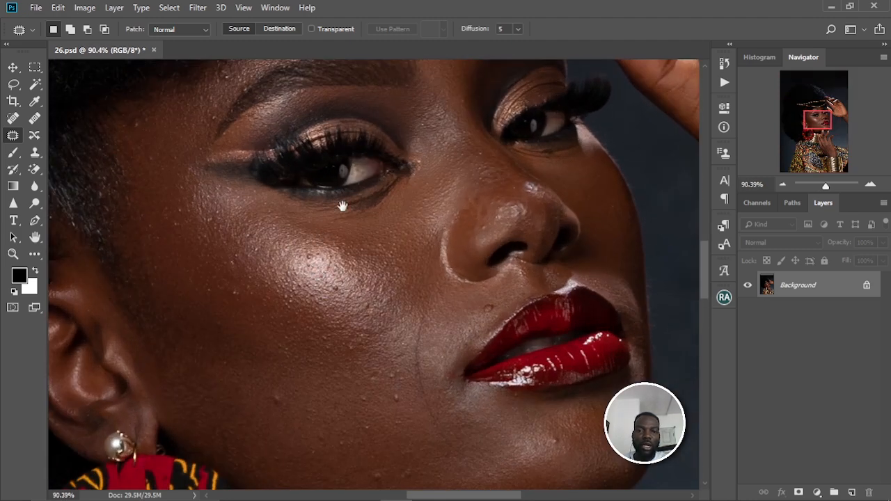
{"action": "left_click_drag", "start_coordinate": [340, 203], "coordinate": [357, 275]}
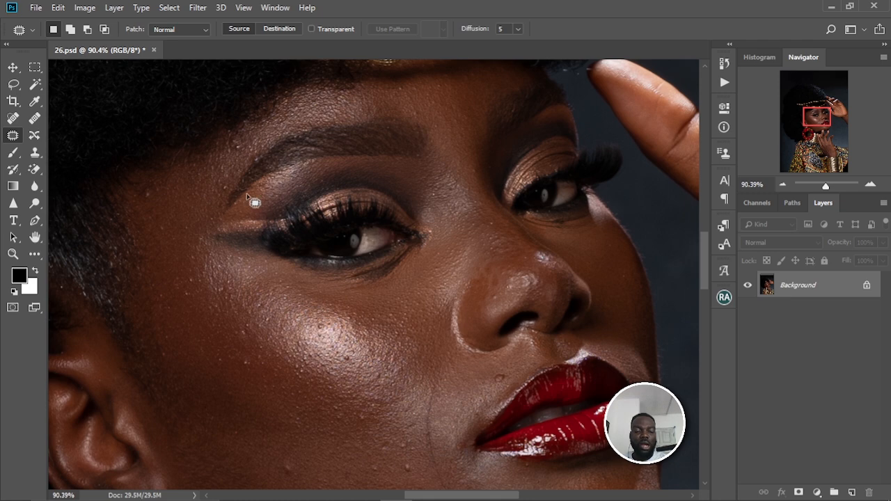
{"action": "scroll", "coordinate": [254, 202], "scroll_direction": "down", "scroll_amount": 4}
{"action": "scroll", "coordinate": [254, 202], "scroll_direction": "up", "scroll_amount": 3}
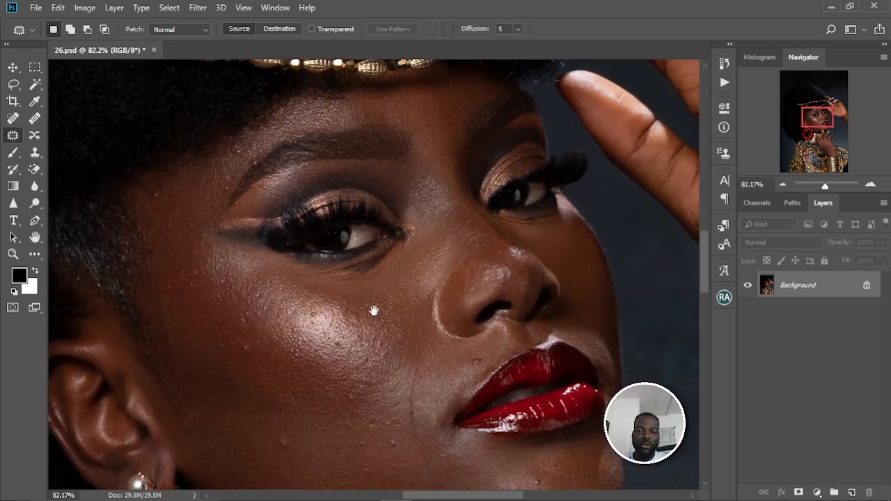
{"action": "left_click_drag", "start_coordinate": [375, 310], "coordinate": [395, 279]}
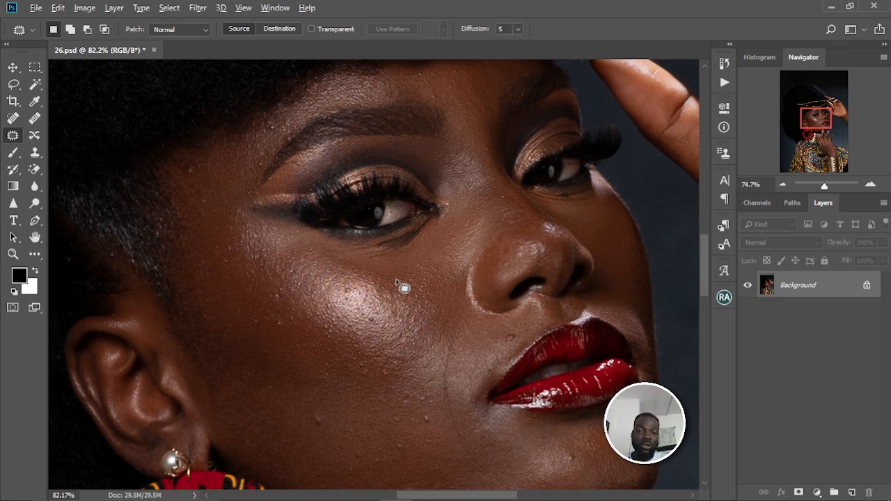
{"action": "scroll", "coordinate": [400, 286], "scroll_direction": "down", "scroll_amount": 2}
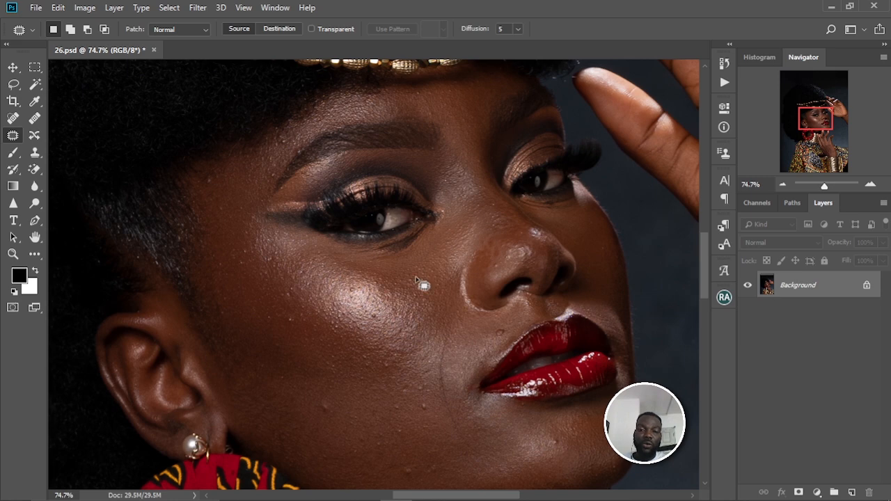
{"action": "scroll", "coordinate": [338, 334], "scroll_direction": "up", "scroll_amount": 1}
{"action": "left_click_drag", "start_coordinate": [398, 279], "coordinate": [407, 304]}
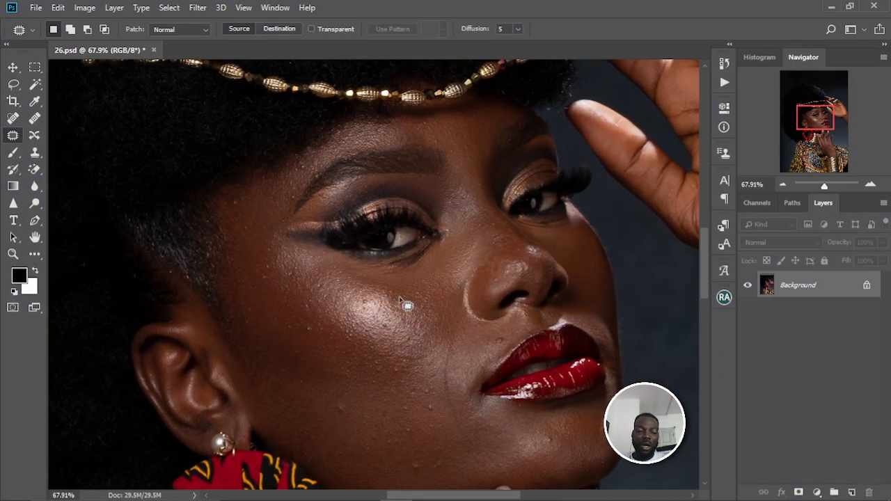
{"action": "scroll", "coordinate": [399, 299], "scroll_direction": "up", "scroll_amount": 3}
{"action": "scroll", "coordinate": [399, 299], "scroll_direction": "down", "scroll_amount": 3}
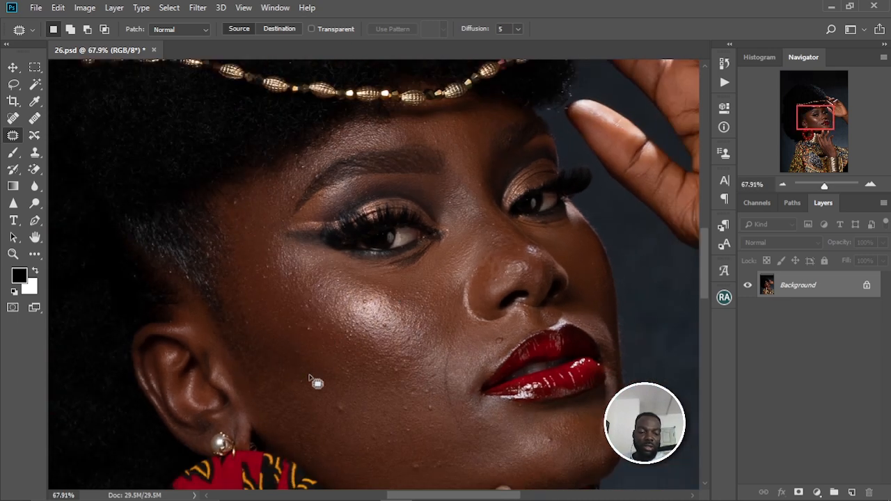
{"action": "left_click_drag", "start_coordinate": [387, 371], "coordinate": [372, 264]}
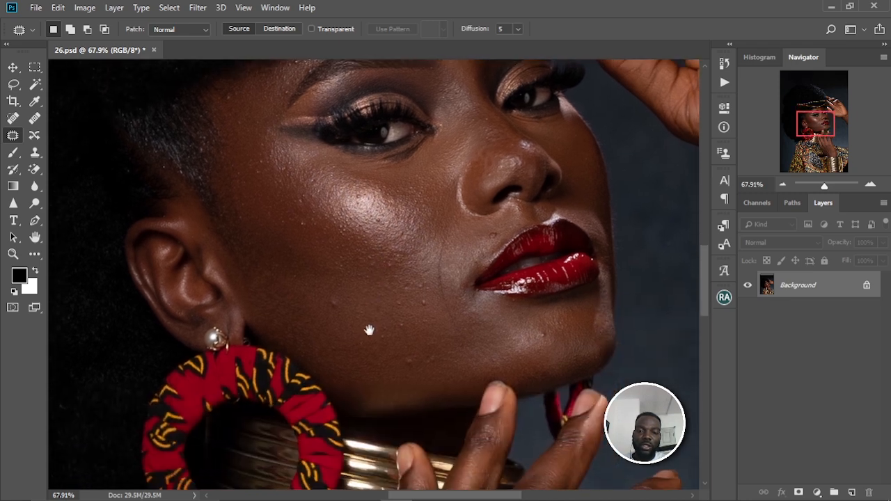
{"action": "left_click_drag", "start_coordinate": [375, 234], "coordinate": [406, 347]}
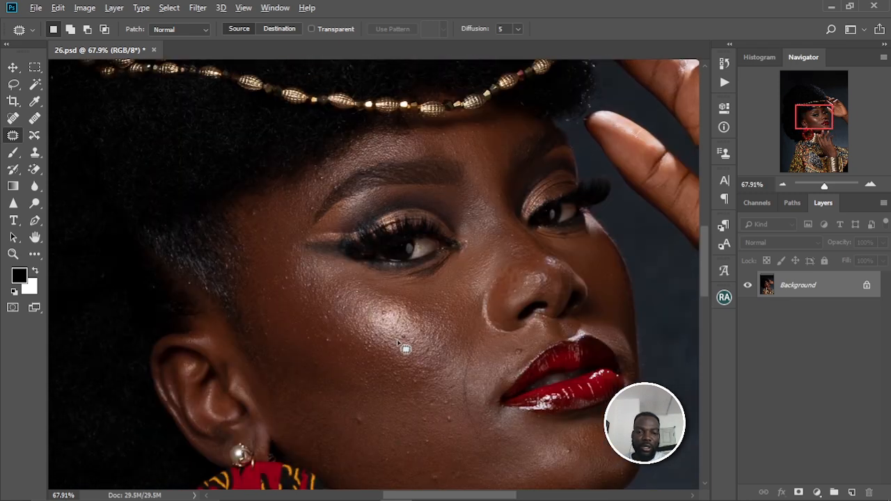
{"action": "scroll", "coordinate": [405, 347], "scroll_direction": "up", "scroll_amount": 2}
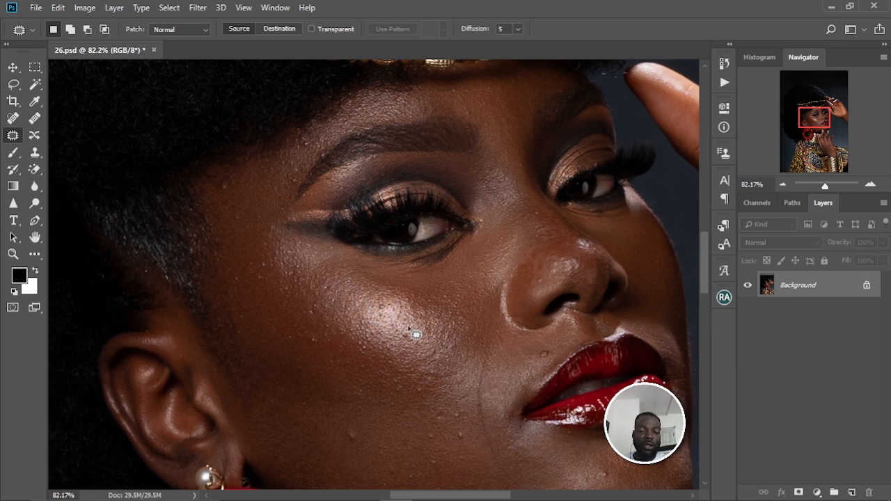
{"action": "scroll", "coordinate": [415, 334], "scroll_direction": "down", "scroll_amount": 2}
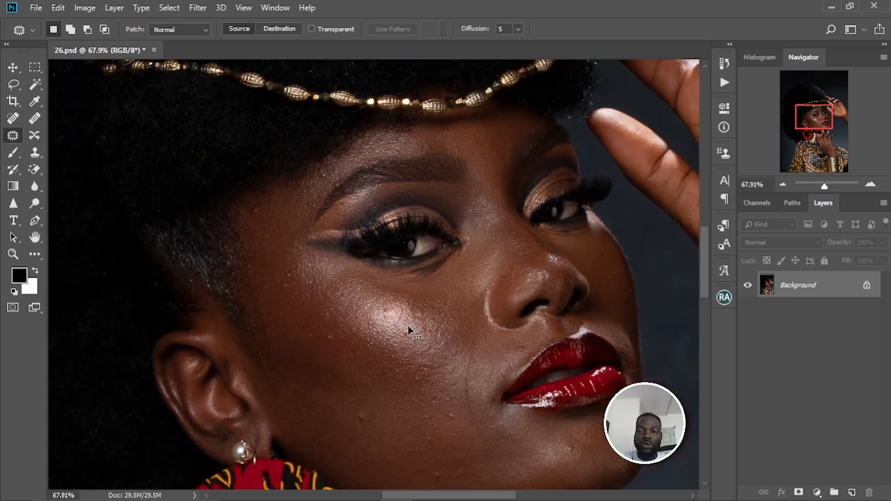
Duplicate the Background layer and patch out the bump on the lower cheek beside the mouth.
{"action": "key", "text": "ctrl+j"}
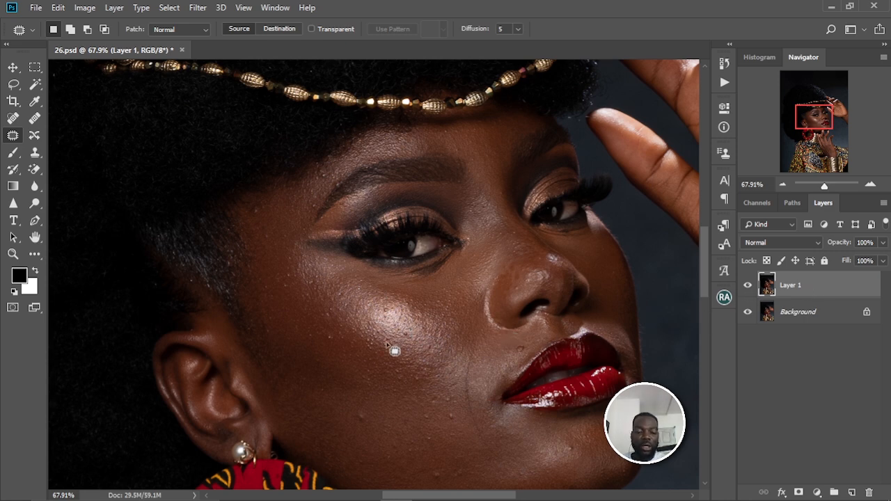
{"action": "scroll", "coordinate": [272, 238], "scroll_direction": "up", "scroll_amount": 1}
{"action": "scroll", "coordinate": [273, 238], "scroll_direction": "up", "scroll_amount": 1}
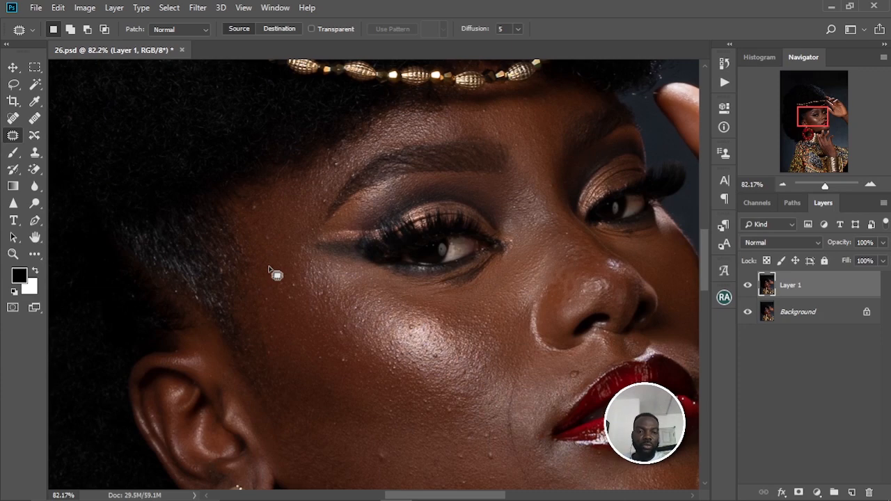
{"action": "scroll", "coordinate": [274, 272], "scroll_direction": "up", "scroll_amount": 2}
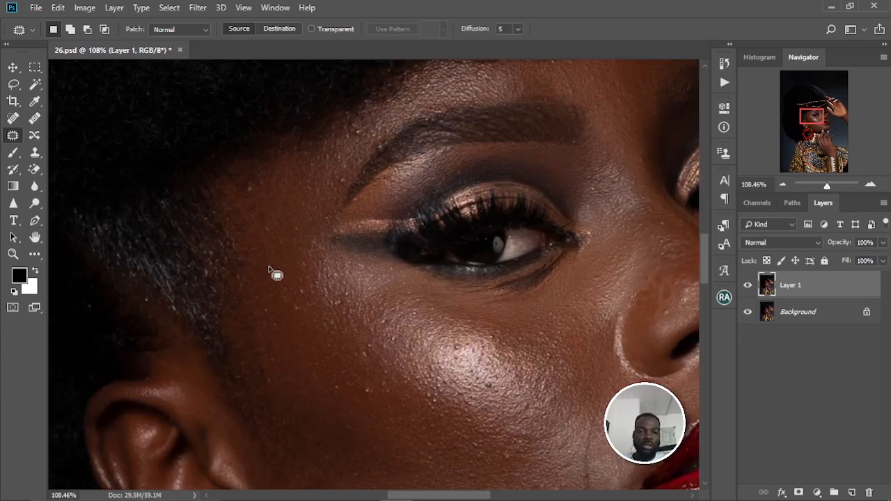
{"action": "scroll", "coordinate": [274, 272], "scroll_direction": "down", "scroll_amount": 2}
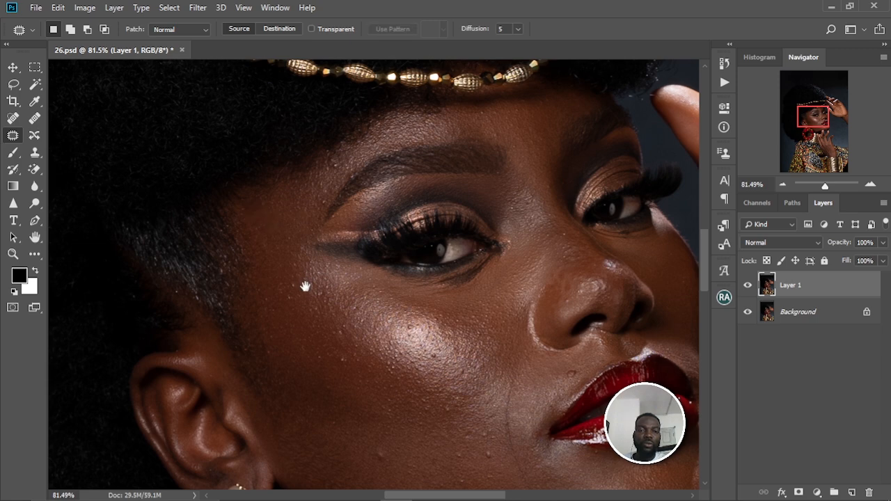
{"action": "left_click_drag", "start_coordinate": [304, 289], "coordinate": [291, 248]}
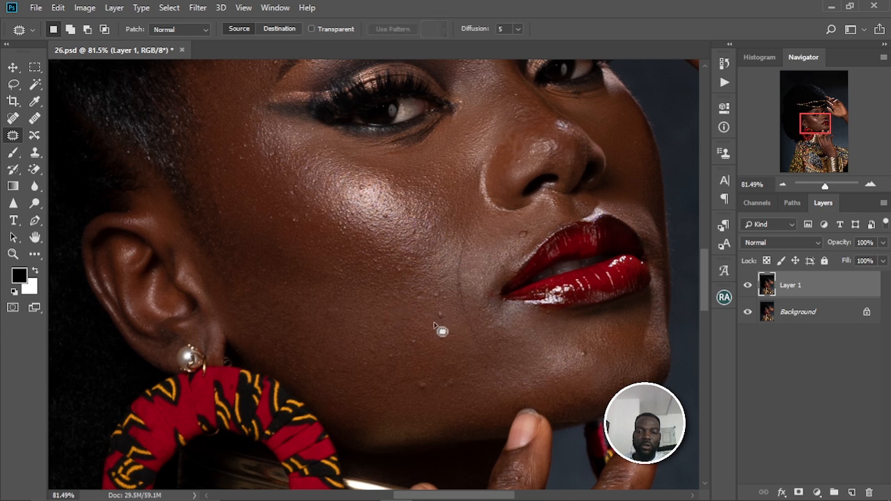
{"action": "left_click_drag", "start_coordinate": [440, 316], "coordinate": [457, 323]}
{"action": "key", "text": "ctrl+d"}
Patch out the dark spots on the lower cheek just above the jawline using clean nearby skin.
{"action": "left_click_drag", "start_coordinate": [397, 339], "coordinate": [382, 285]}
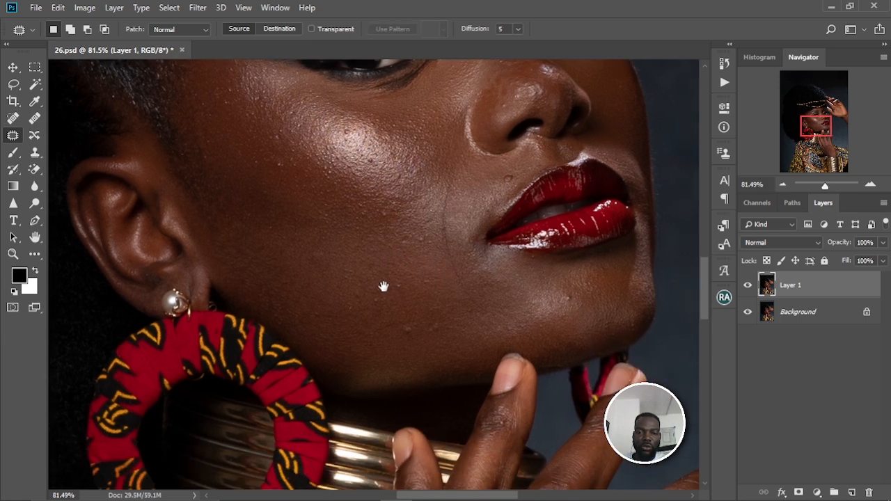
{"action": "mouse_move", "coordinate": [404, 330]}
{"action": "left_mouse_down"}
{"action": "mouse_move", "coordinate": [408, 336]}
{"action": "mouse_move", "coordinate": [392, 345]}
{"action": "left_mouse_up"}
{"action": "key", "text": "ctrl+d"}
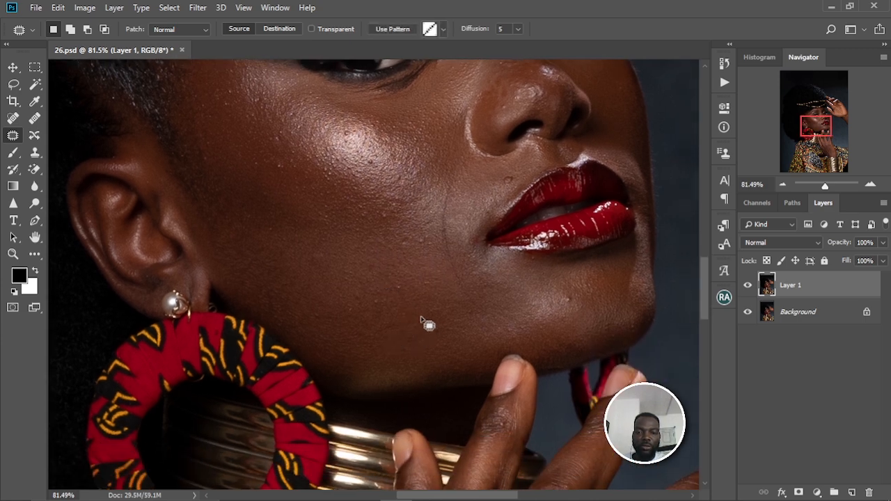
{"action": "left_click_drag", "start_coordinate": [436, 322], "coordinate": [439, 325]}
{"action": "left_click_drag", "start_coordinate": [433, 328], "coordinate": [417, 329]}
{"action": "key", "text": "ctrl+d"}
Patch out the bumps on the cheek between the earring and the corner of the mouth.
{"action": "left_click_drag", "start_coordinate": [424, 290], "coordinate": [426, 318]}
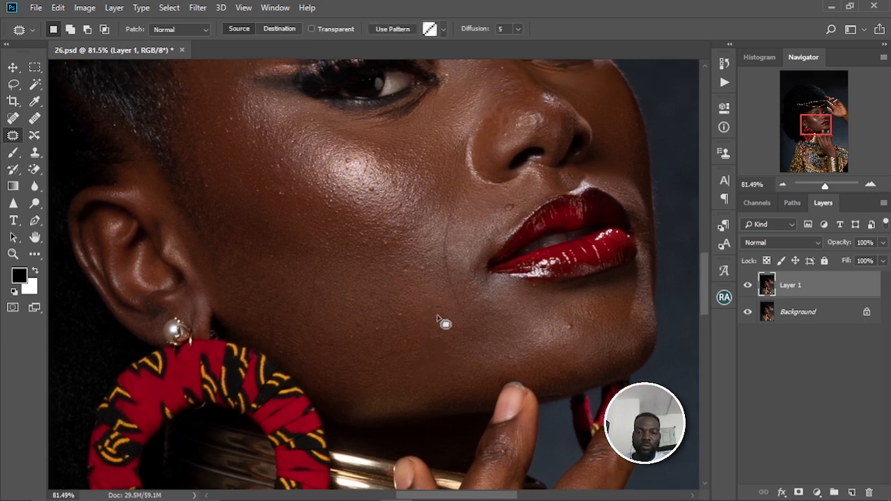
{"action": "mouse_move", "coordinate": [397, 292]}
{"action": "left_mouse_down"}
{"action": "mouse_move", "coordinate": [418, 348]}
{"action": "mouse_move", "coordinate": [440, 321]}
{"action": "left_mouse_up"}
{"action": "left_click_drag", "start_coordinate": [443, 323], "coordinate": [402, 338]}
{"action": "key", "text": "ctrl+d"}
{"action": "key", "text": "ctrl+d"}
Patch out the mole above the upper lip and the small spot on the chin.
{"action": "left_click_drag", "start_coordinate": [361, 299], "coordinate": [354, 339]}
{"action": "left_click_drag", "start_coordinate": [446, 315], "coordinate": [387, 327]}
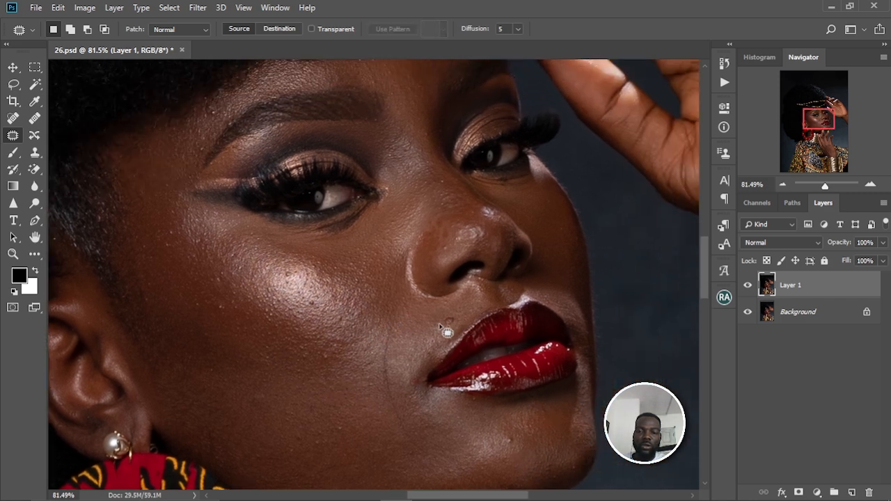
{"action": "mouse_move", "coordinate": [443, 323]}
{"action": "left_mouse_down"}
{"action": "mouse_move", "coordinate": [453, 323]}
{"action": "mouse_move", "coordinate": [427, 339]}
{"action": "mouse_move", "coordinate": [423, 293]}
{"action": "mouse_move", "coordinate": [415, 295]}
{"action": "left_mouse_up"}
{"action": "key", "text": "ctrl+d"}
{"action": "left_click_drag", "start_coordinate": [415, 337], "coordinate": [408, 289]}
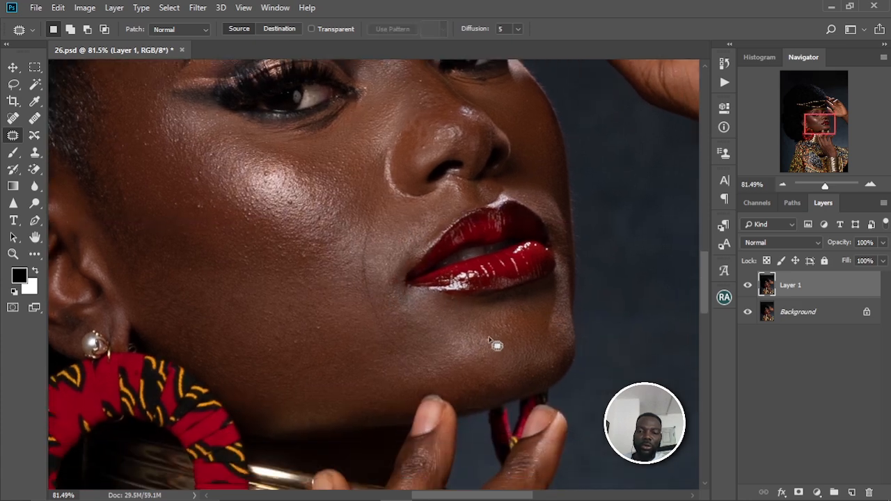
Patch out the remaining small bumps on the lower cheek above the earring and jaw.
{"action": "left_click_drag", "start_coordinate": [433, 337], "coordinate": [404, 388]}
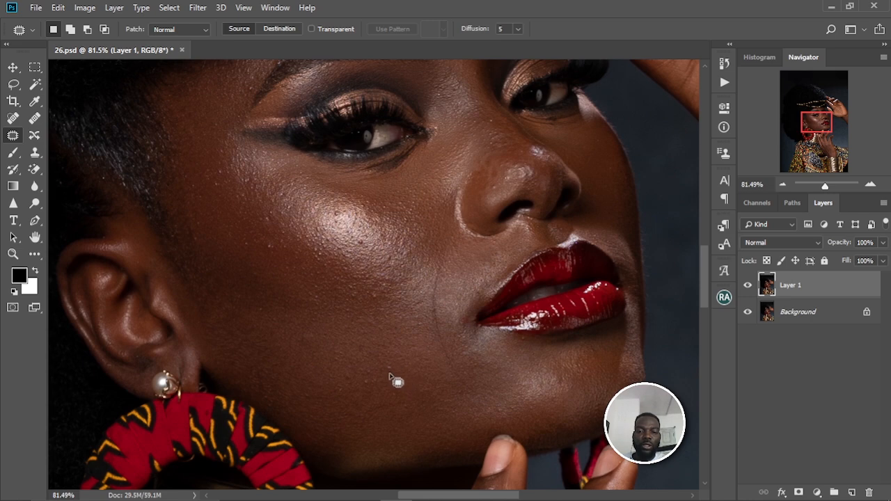
{"action": "left_click_drag", "start_coordinate": [369, 380], "coordinate": [365, 402]}
{"action": "key", "text": "ctrl+d"}
{"action": "mouse_move", "coordinate": [389, 363]}
{"action": "left_mouse_down"}
{"action": "mouse_move", "coordinate": [387, 373]}
{"action": "mouse_move", "coordinate": [393, 366]}
{"action": "left_mouse_up"}
{"action": "key", "text": "ctrl+d"}
Patch out the small bright bumps on the upper cheek around the highlight below the eye.
{"action": "left_click_drag", "start_coordinate": [264, 242], "coordinate": [290, 294]}
{"action": "left_click_drag", "start_coordinate": [293, 296], "coordinate": [299, 292]}
{"action": "key", "text": "ctrl+d"}
{"action": "mouse_move", "coordinate": [320, 258]}
{"action": "left_mouse_down"}
{"action": "mouse_move", "coordinate": [274, 243]}
{"action": "mouse_move", "coordinate": [306, 251]}
{"action": "left_mouse_up"}
{"action": "key", "text": "ctrl+d"}
{"action": "right_click", "coordinate": [331, 234]}
{"action": "left_click", "coordinate": [328, 233]}
{"action": "key", "text": "ctrl+d"}
Patch out the small blemishes beside the outer eyebrow and around the nose bridge.
{"action": "left_click_drag", "start_coordinate": [415, 360], "coordinate": [358, 267]}
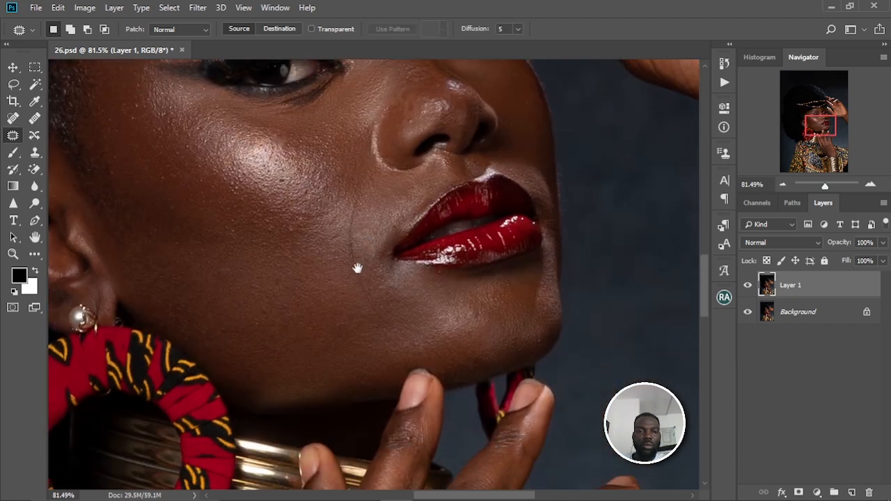
{"action": "left_click_drag", "start_coordinate": [209, 83], "coordinate": [348, 341]}
{"action": "left_click_drag", "start_coordinate": [327, 258], "coordinate": [322, 262]}
{"action": "key", "text": "ctrl+d"}
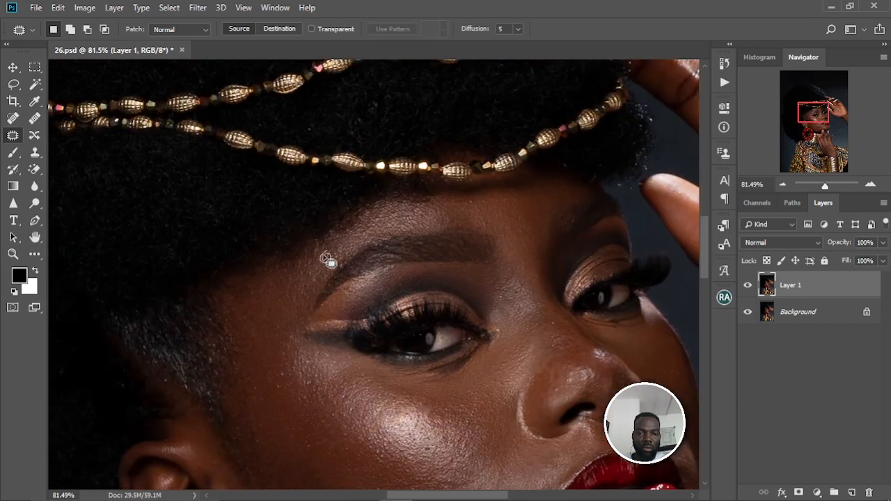
{"action": "left_click_drag", "start_coordinate": [484, 295], "coordinate": [398, 260]}
{"action": "key", "text": "ctrl+d"}
{"action": "left_click_drag", "start_coordinate": [429, 292], "coordinate": [433, 298]}
{"action": "key", "text": "ctrl+d"}
Patch out the remaining blemish on the outer cheek with clean neighbouring skin.
{"action": "mouse_move", "coordinate": [350, 472]}
{"action": "left_mouse_down"}
{"action": "mouse_move", "coordinate": [317, 250]}
{"action": "mouse_move", "coordinate": [284, 235]}
{"action": "left_mouse_up"}
{"action": "left_click_drag", "start_coordinate": [283, 235], "coordinate": [340, 301]}
{"action": "key", "text": "ctrl+d"}
Compare the face before and after the cleanup by repeatedly hiding and showing Layer 1.
{"action": "scroll", "coordinate": [322, 217], "scroll_direction": "down", "scroll_amount": 5}
{"action": "left_click", "coordinate": [748, 286]}
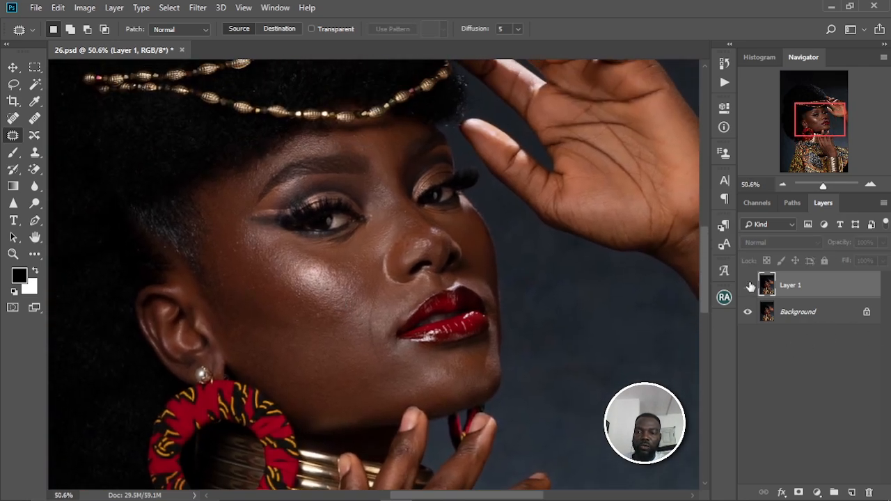
{"action": "left_click", "coordinate": [748, 286]}
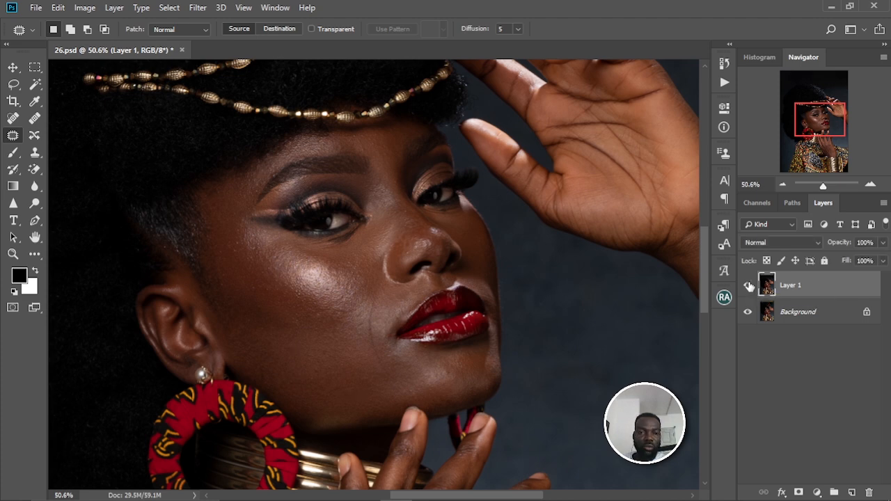
{"action": "left_click", "coordinate": [748, 286]}
{"action": "left_click", "coordinate": [748, 286]}
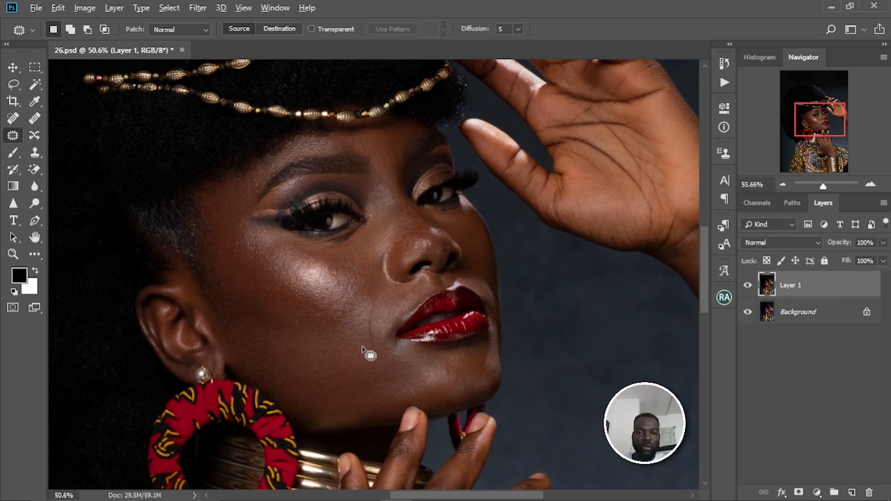
{"action": "scroll", "coordinate": [369, 353], "scroll_direction": "up", "scroll_amount": 3}
{"action": "left_click", "coordinate": [748, 287]}
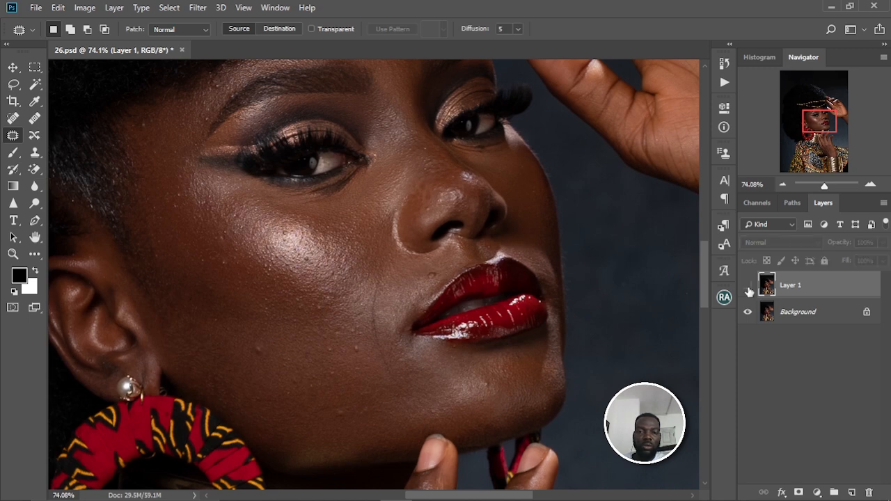
{"action": "left_click", "coordinate": [748, 286]}
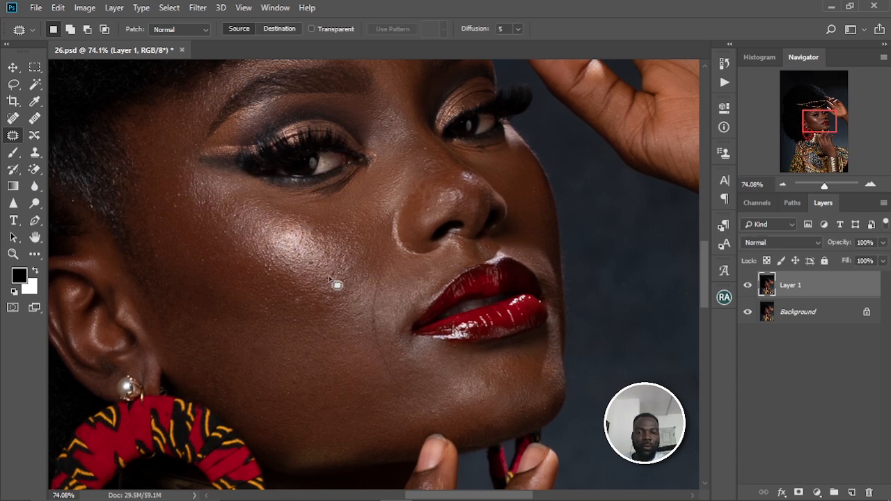
Duplicate the retouched Layer 1.
{"action": "scroll", "coordinate": [330, 278], "scroll_direction": "down", "scroll_amount": 3}
{"action": "left_click_drag", "start_coordinate": [345, 259], "coordinate": [385, 290]}
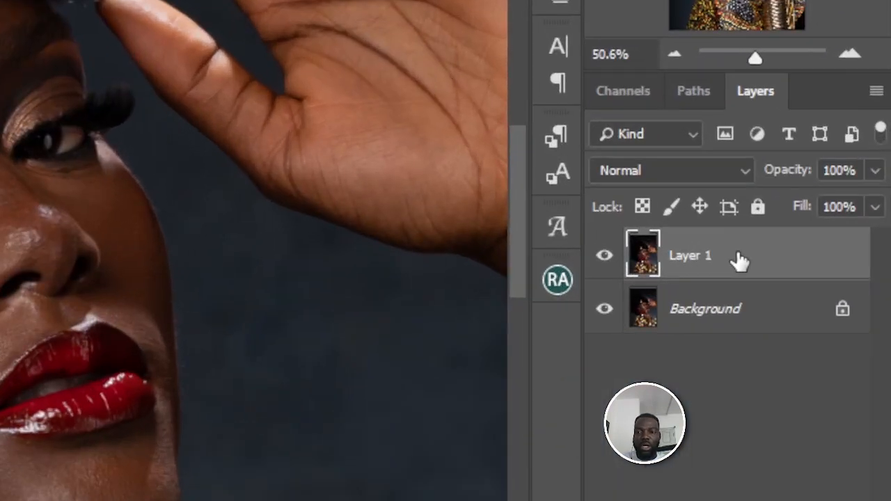
{"action": "key", "text": "ctrl+j"}
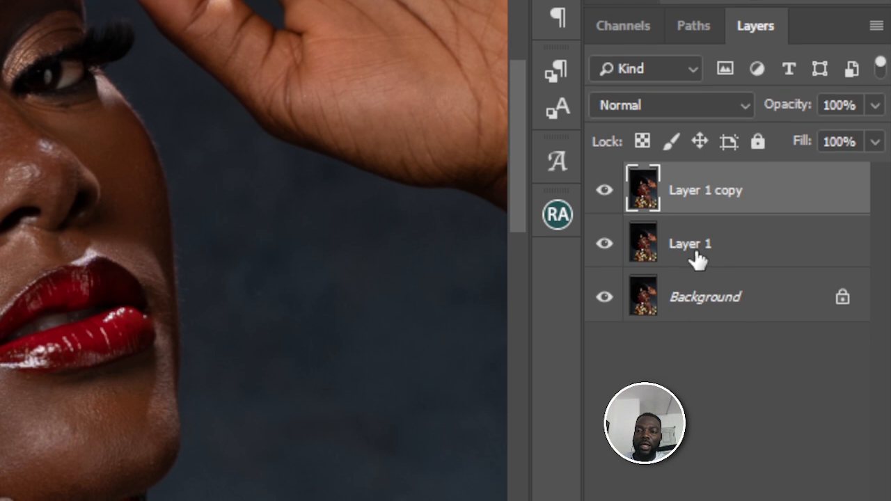
Rename Layer 1, the layer directly above the Background, as "color".
{"action": "left_click", "coordinate": [693, 254]}
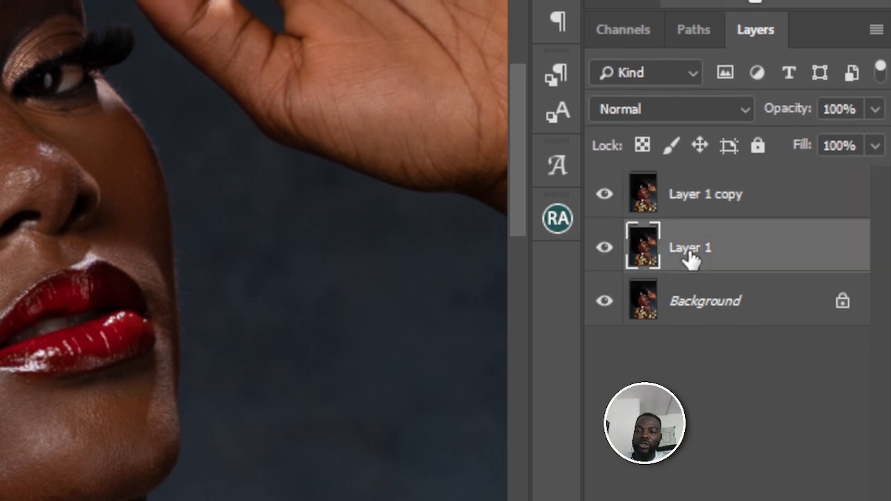
{"action": "double_click", "coordinate": [692, 250]}
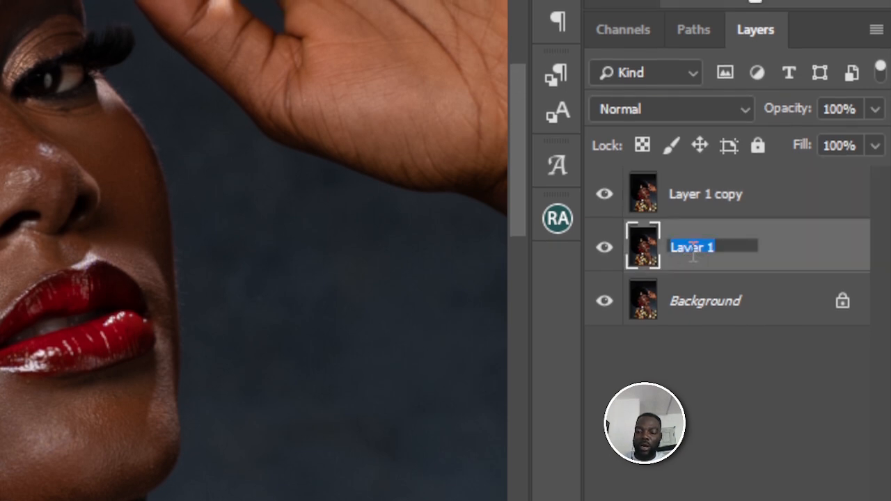
{"action": "key", "text": "BackSpace"}
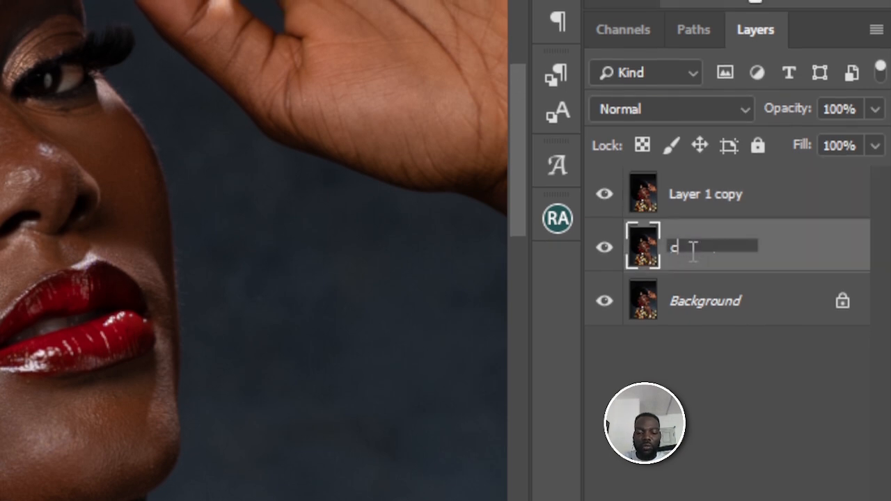
{"action": "type", "text": "color"}
{"action": "key", "text": "Return"}
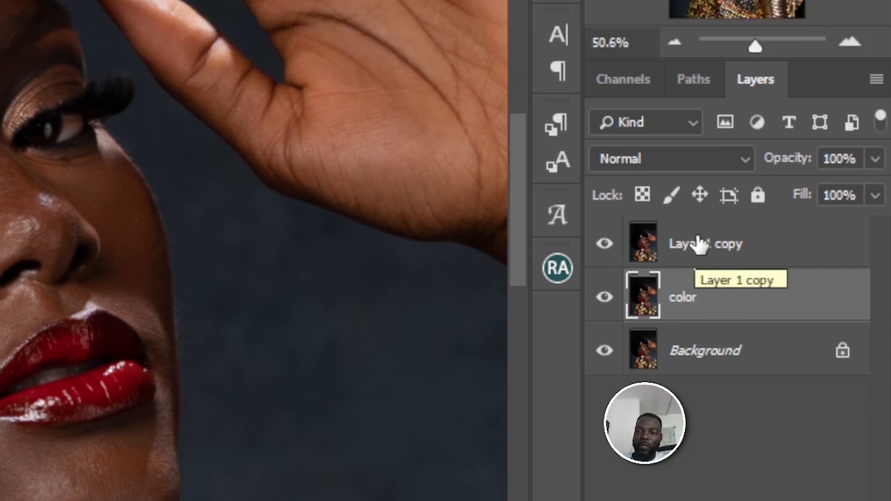
Rename the Layer 1 copy layer as "texture".
{"action": "left_click", "coordinate": [700, 194]}
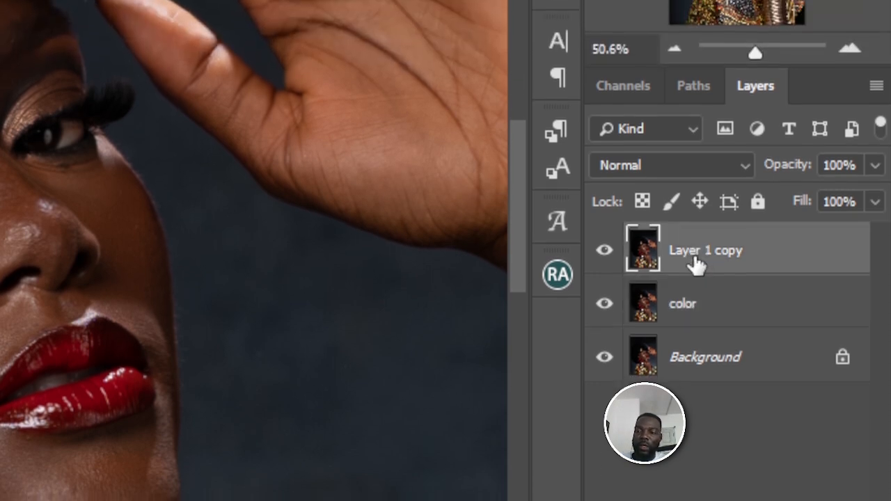
{"action": "double_click", "coordinate": [704, 256]}
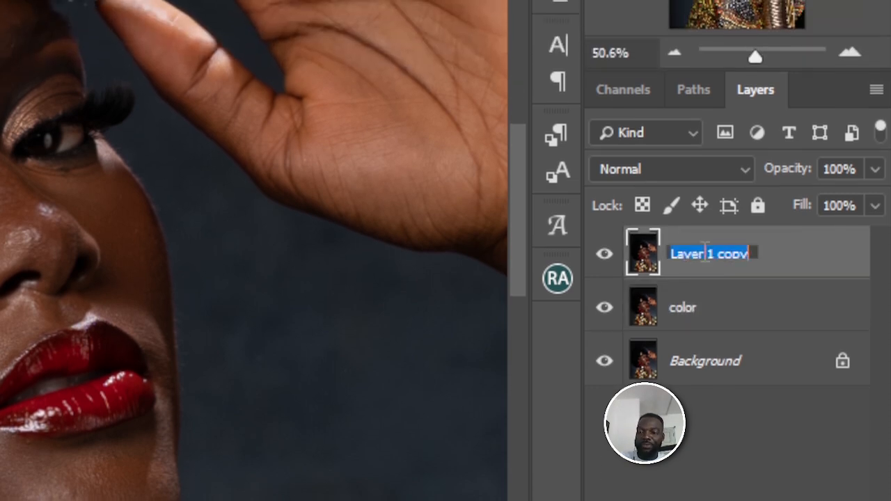
{"action": "key", "text": "BackSpace"}
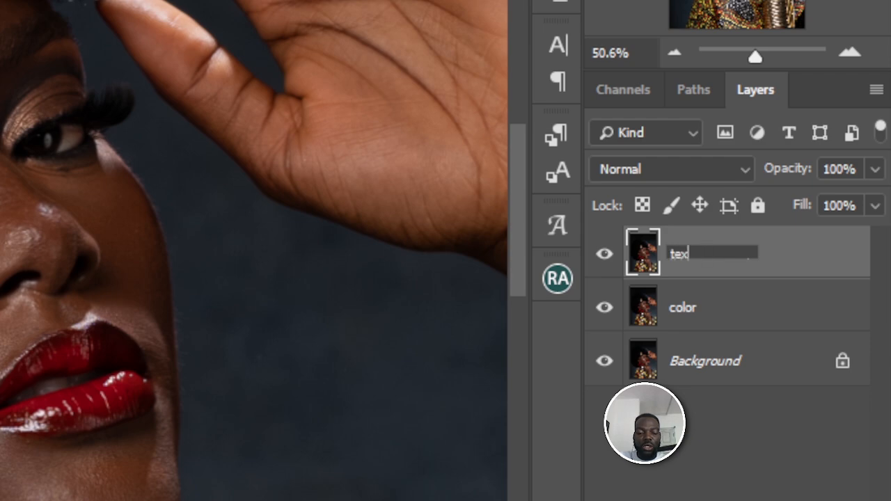
{"action": "key", "text": "Return"}
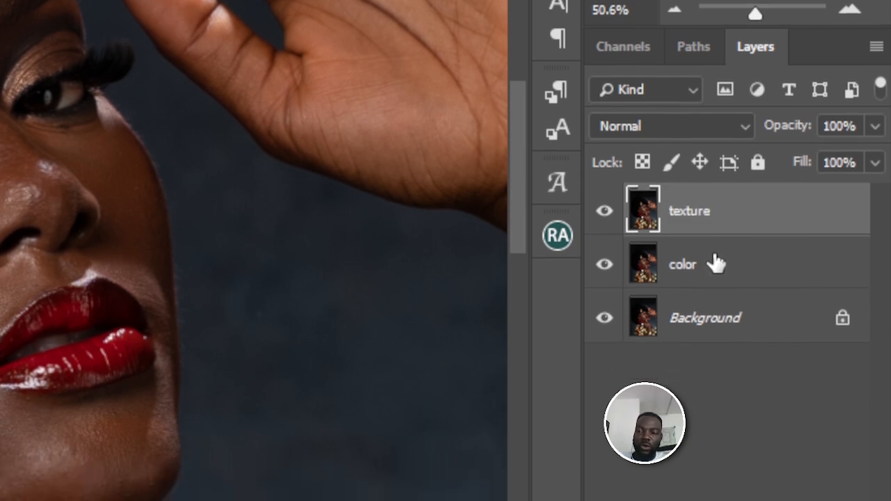
Hide the texture layer and apply a Gaussian Blur with a 7.6-pixel radius to the color layer.
{"action": "left_click", "coordinate": [714, 306]}
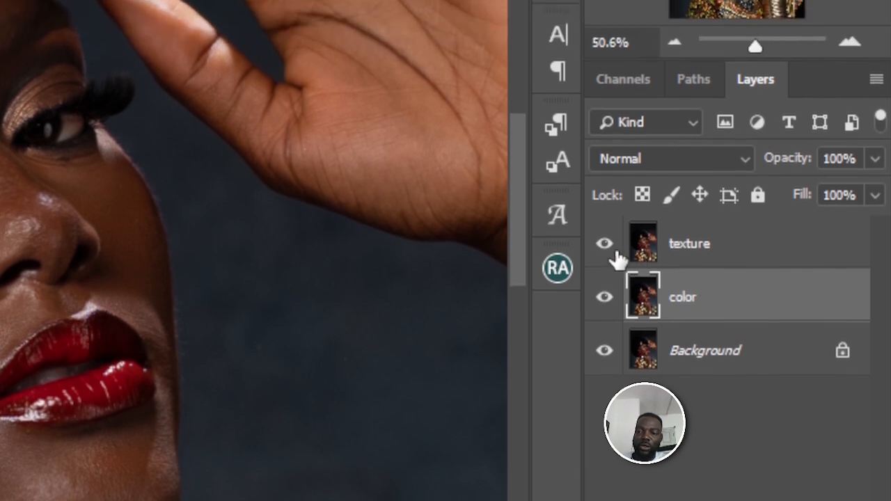
{"action": "left_click", "coordinate": [606, 245]}
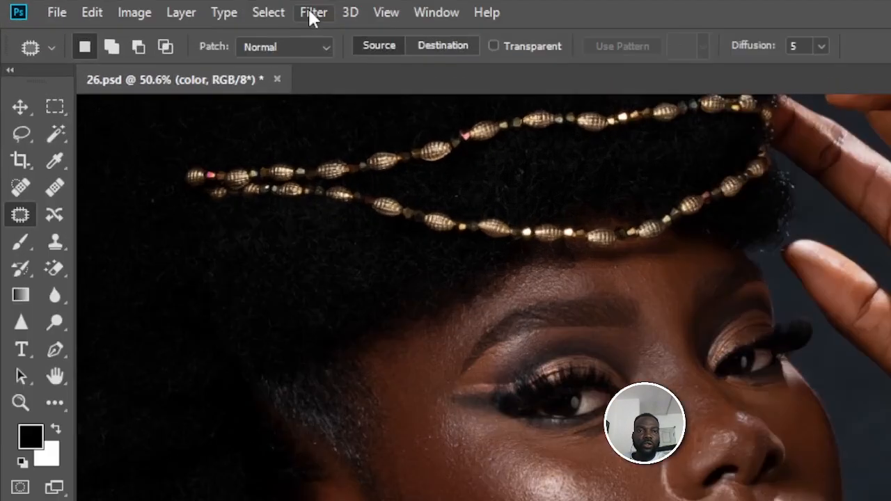
{"action": "left_click", "coordinate": [198, 8]}
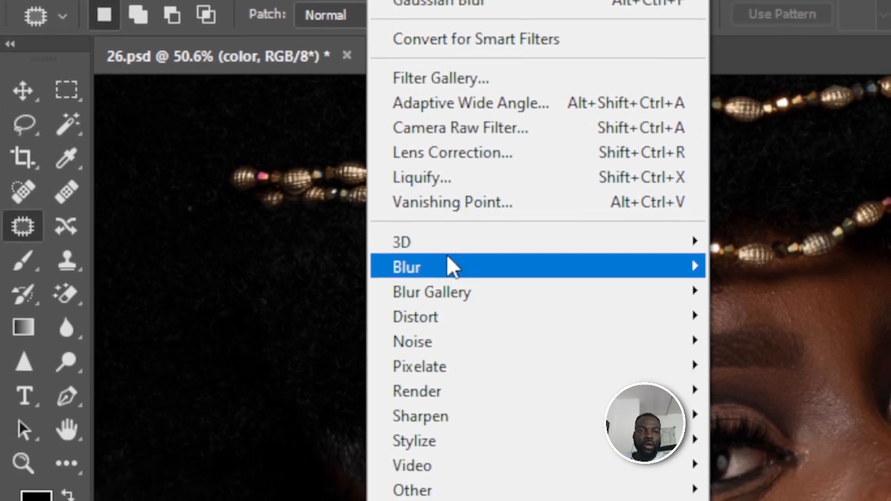
{"action": "mouse_move", "coordinate": [449, 311]}
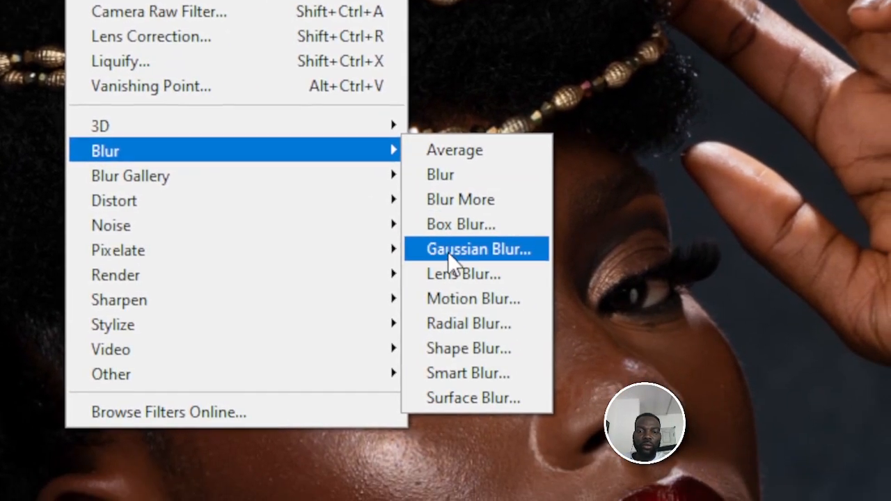
{"action": "left_click", "coordinate": [462, 285]}
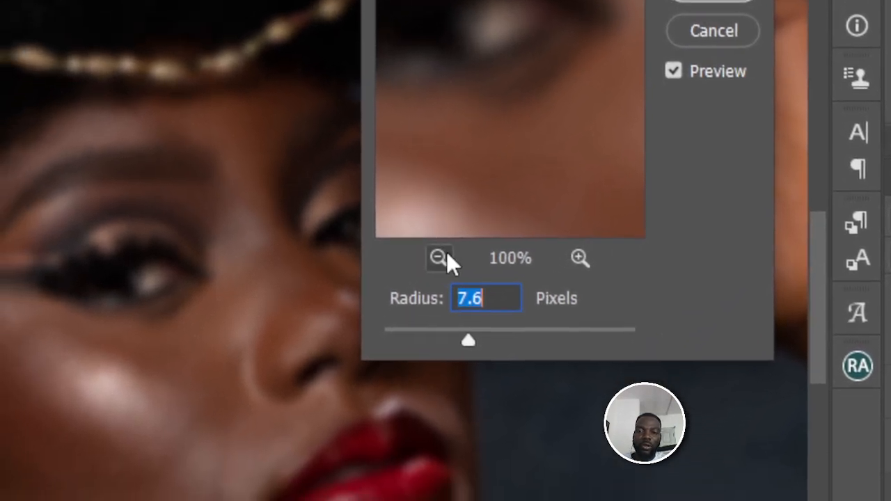
{"action": "left_click", "coordinate": [384, 329]}
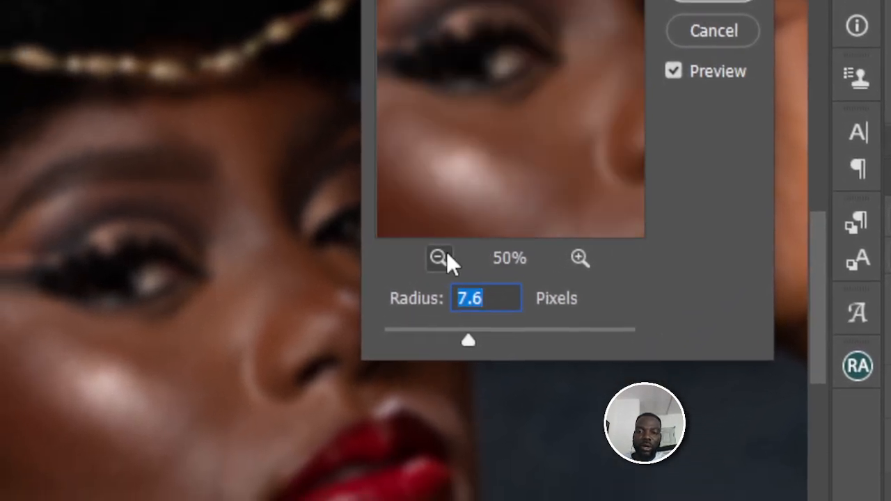
{"action": "left_click", "coordinate": [446, 255]}
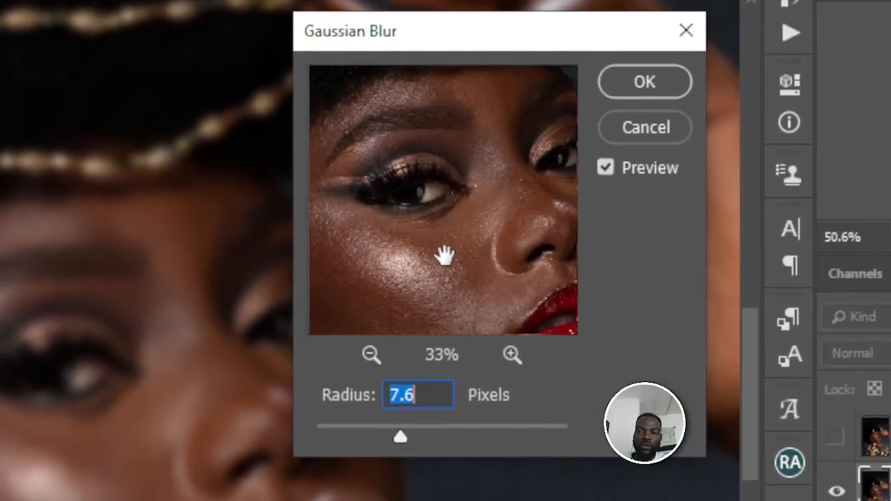
{"action": "left_click_drag", "start_coordinate": [444, 256], "coordinate": [451, 238]}
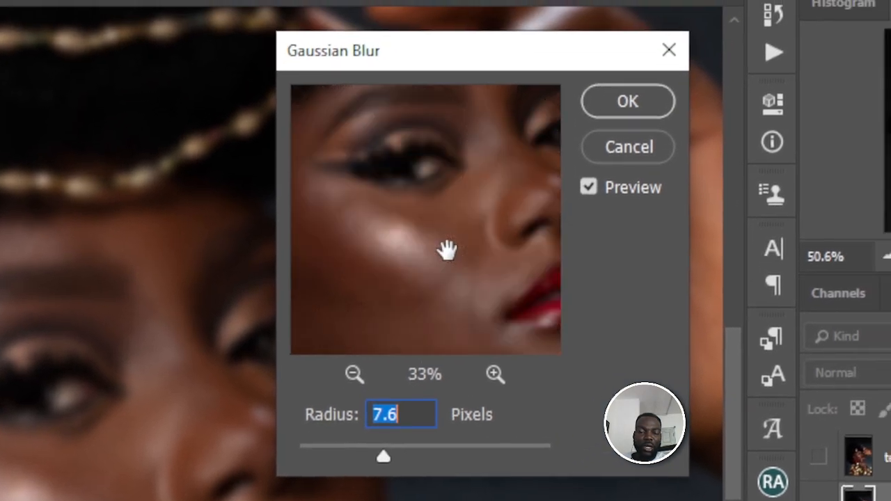
{"action": "left_click", "coordinate": [448, 251]}
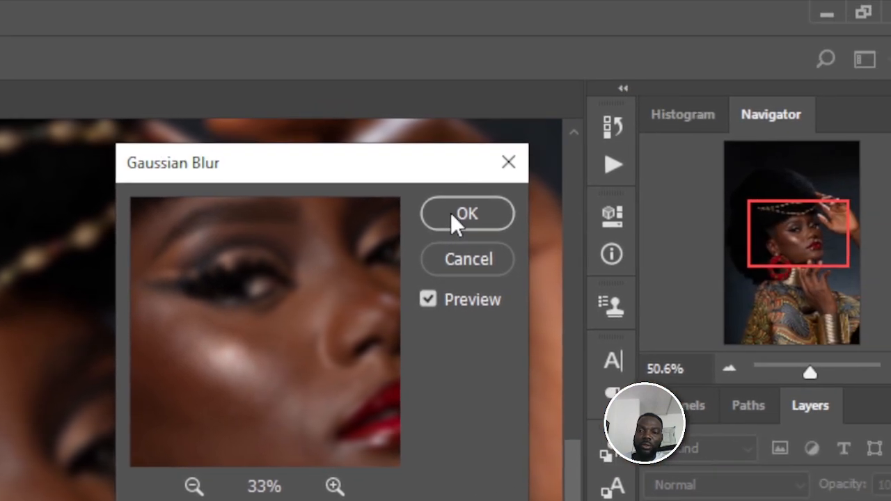
{"action": "left_click", "coordinate": [464, 213]}
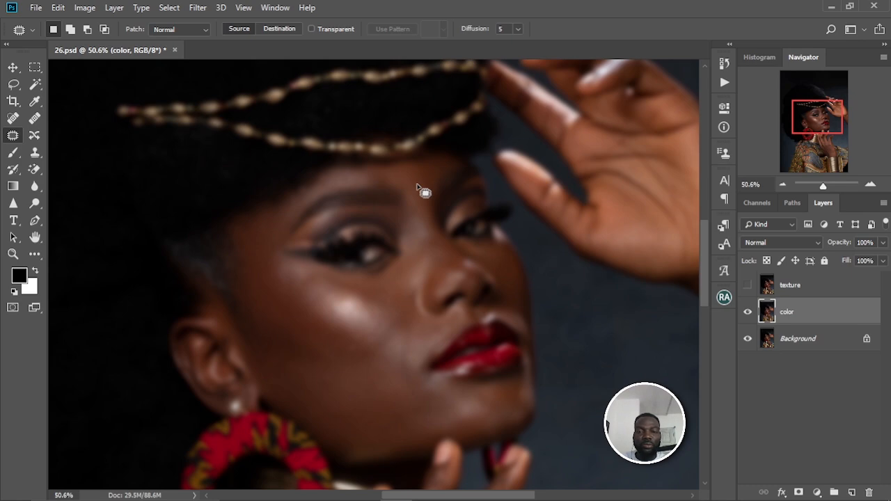
Make the texture layer visible again and select it for editing.
{"action": "key", "text": "ctrl+0"}
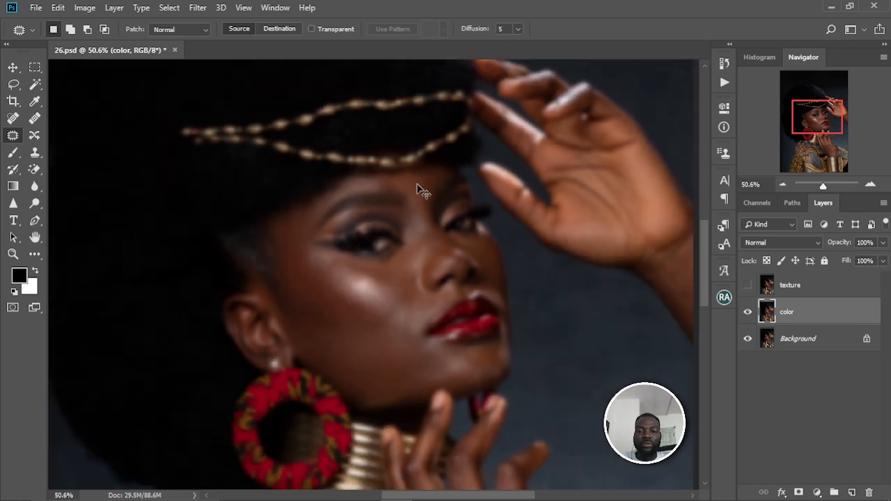
{"action": "scroll", "coordinate": [412, 270], "scroll_direction": "up", "scroll_amount": 5}
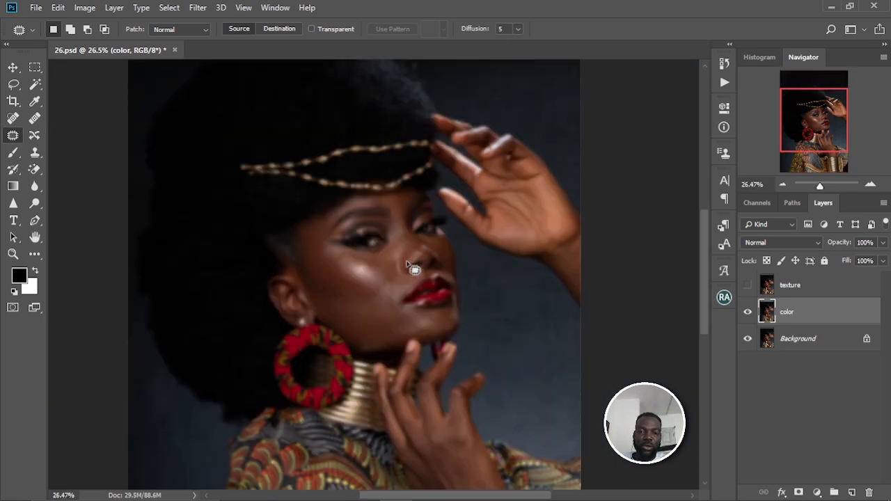
{"action": "scroll", "coordinate": [412, 270], "scroll_direction": "up", "scroll_amount": 1}
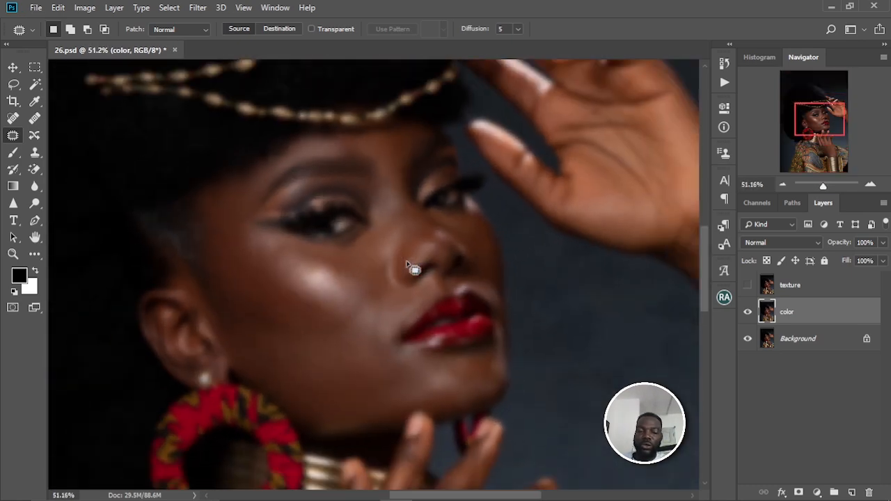
{"action": "left_click", "coordinate": [823, 289]}
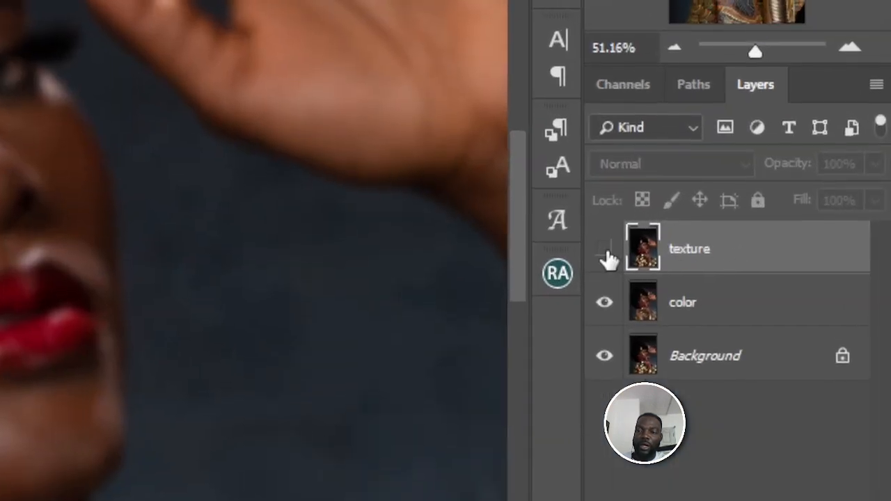
{"action": "left_click", "coordinate": [606, 259]}
{"action": "left_click", "coordinate": [607, 259]}
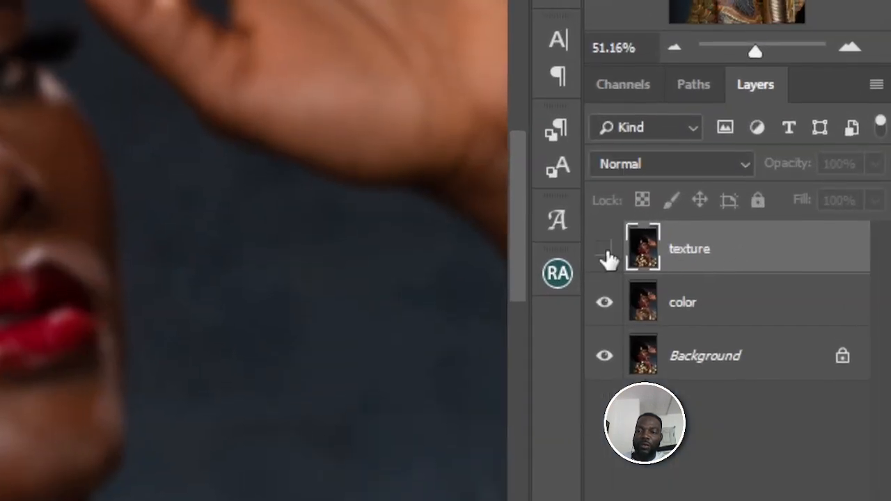
{"action": "left_click", "coordinate": [604, 257]}
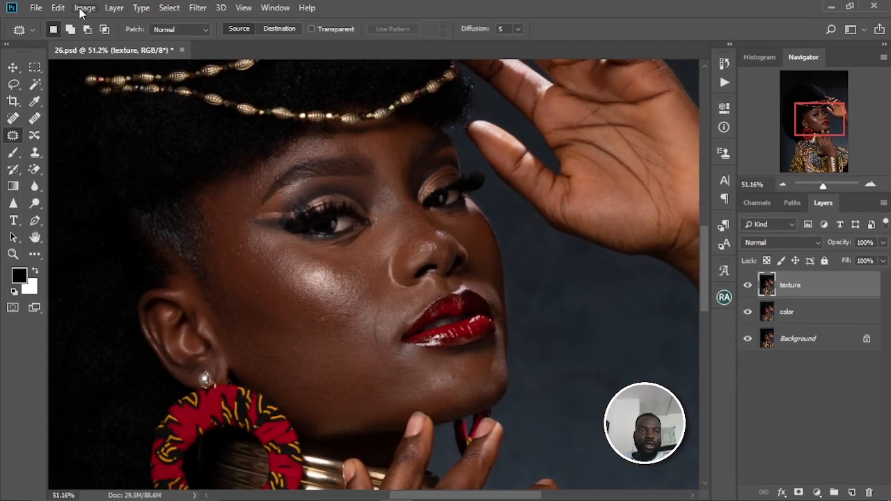
Use Apply Image on the texture layer with the color layer as source, RGB channel, Subtract blending, scale 2 and offset 128.
{"action": "left_click", "coordinate": [82, 8]}
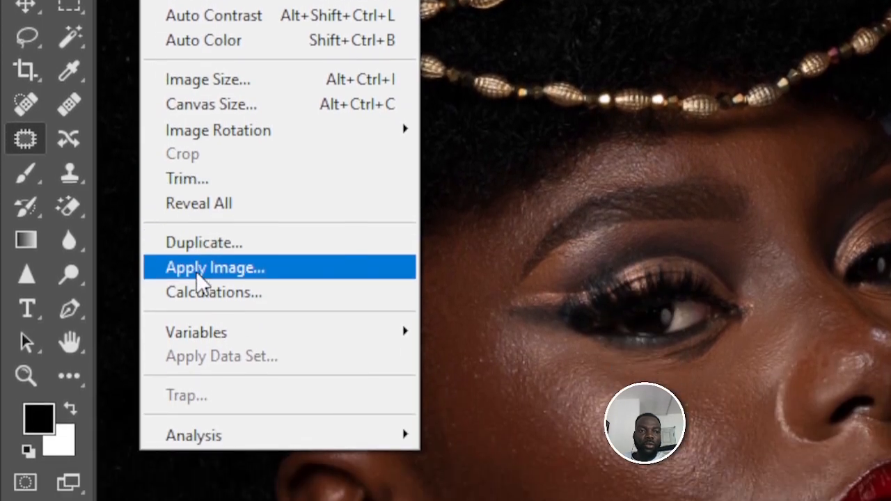
{"action": "left_click", "coordinate": [232, 270]}
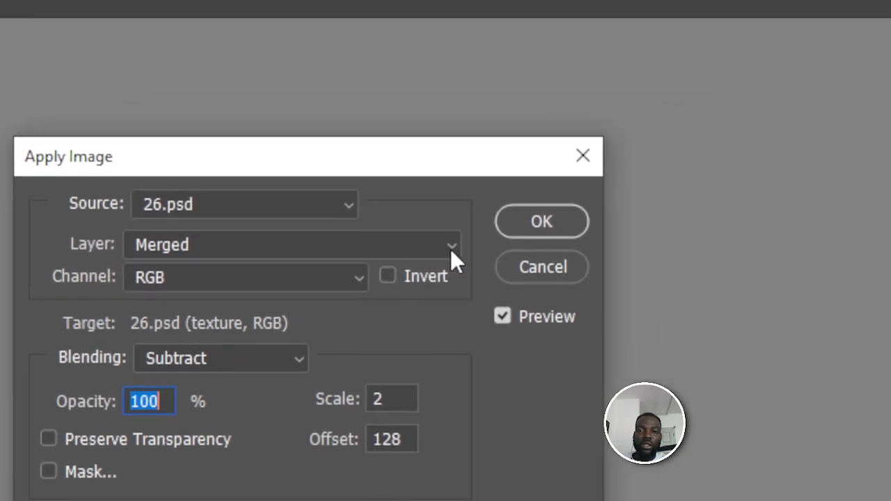
{"action": "left_click", "coordinate": [503, 231]}
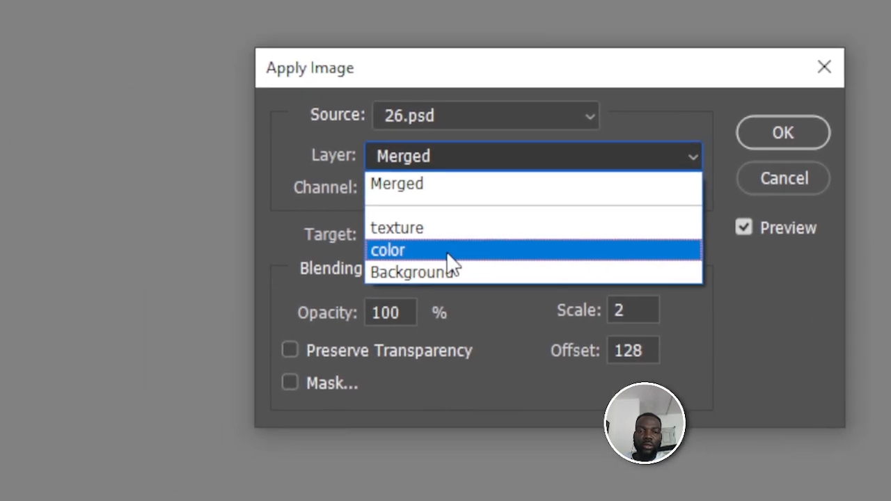
{"action": "left_click", "coordinate": [426, 271]}
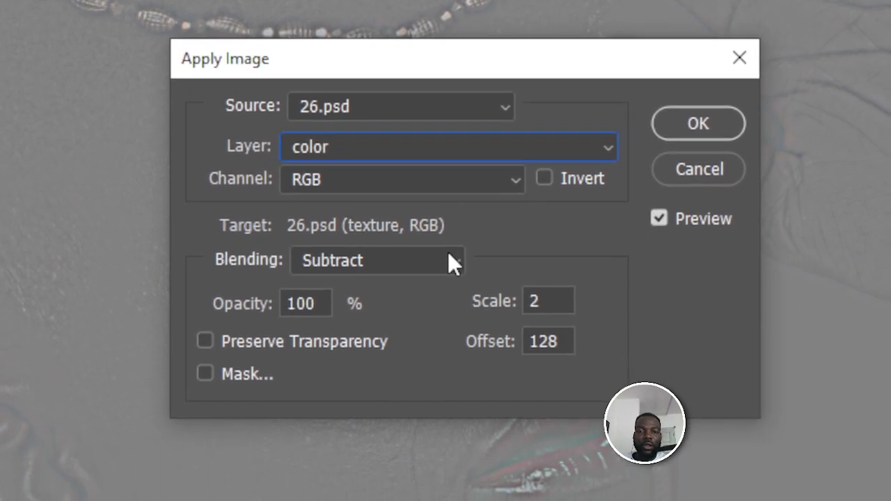
{"action": "left_click", "coordinate": [452, 268]}
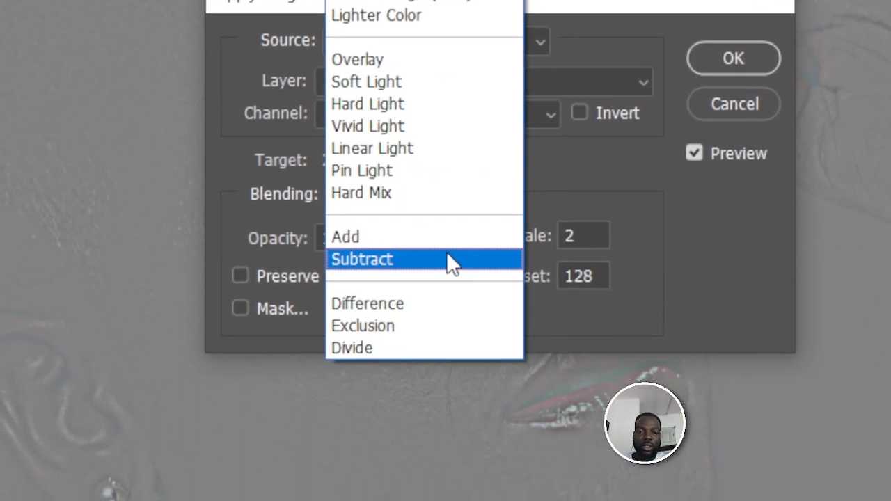
{"action": "left_click", "coordinate": [448, 257]}
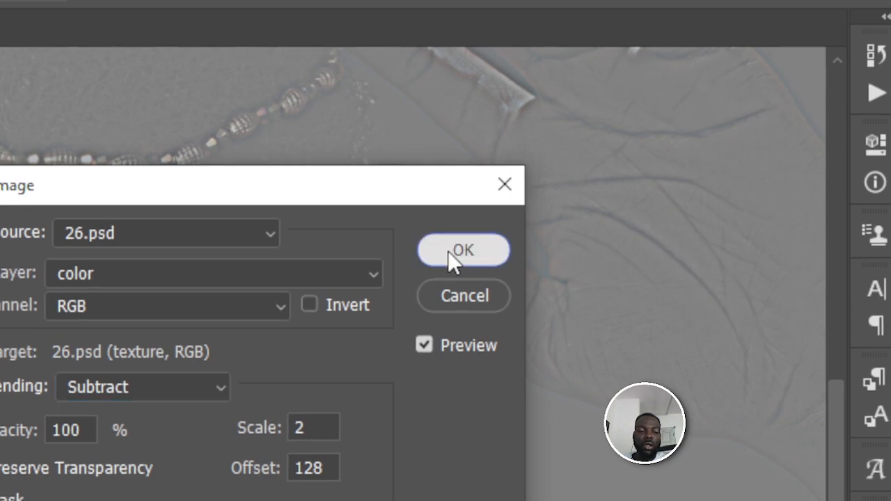
{"action": "left_click", "coordinate": [453, 251]}
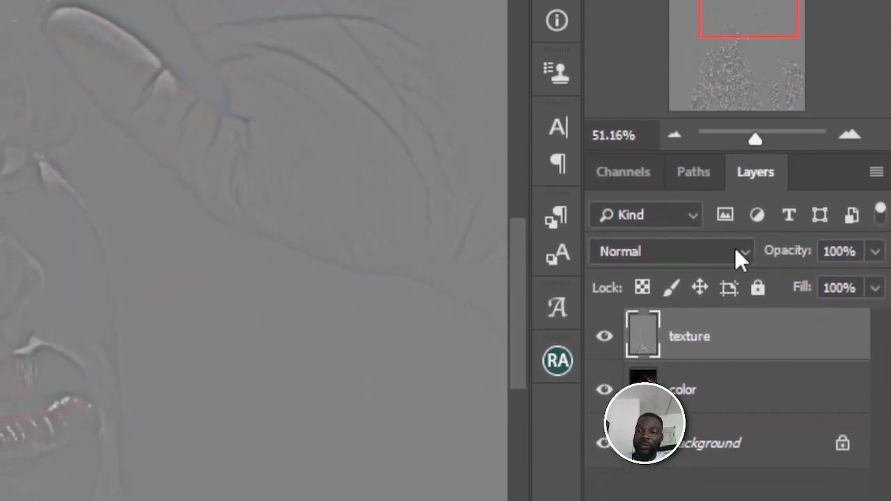
Set the texture layer's blending mode to Linear Light.
{"action": "left_click", "coordinate": [742, 253]}
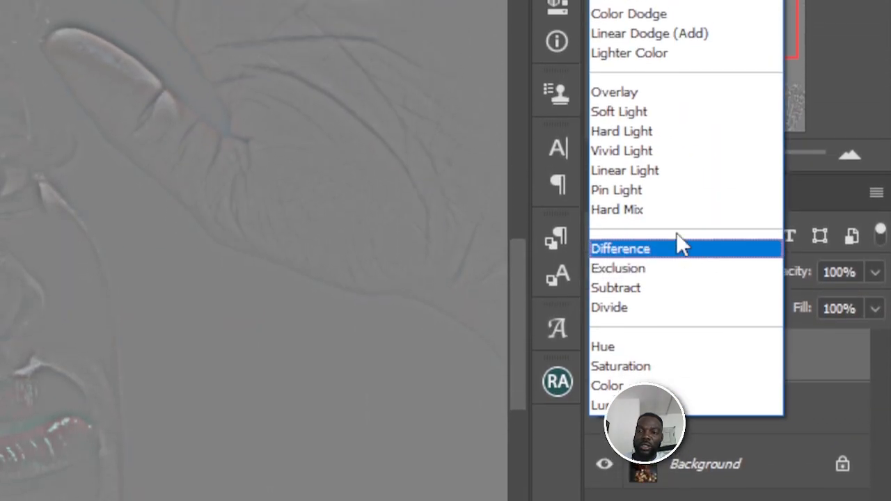
{"action": "left_click", "coordinate": [650, 252]}
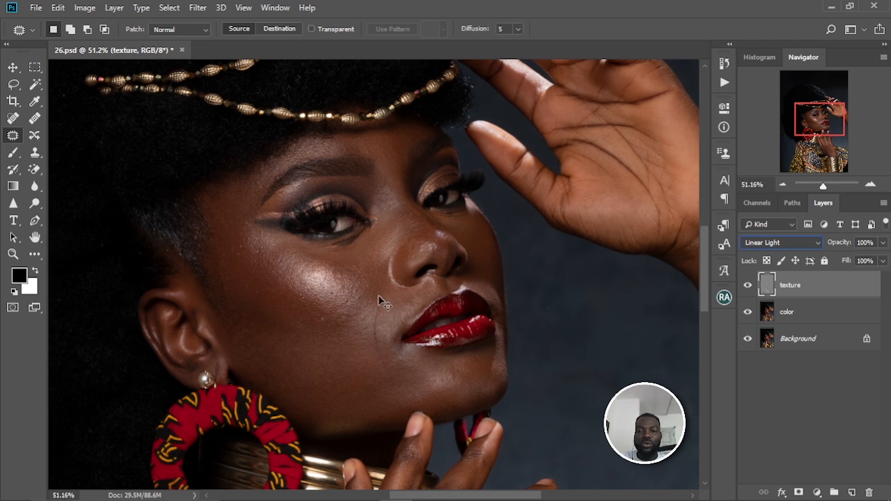
{"action": "key", "text": "ctrl+0"}
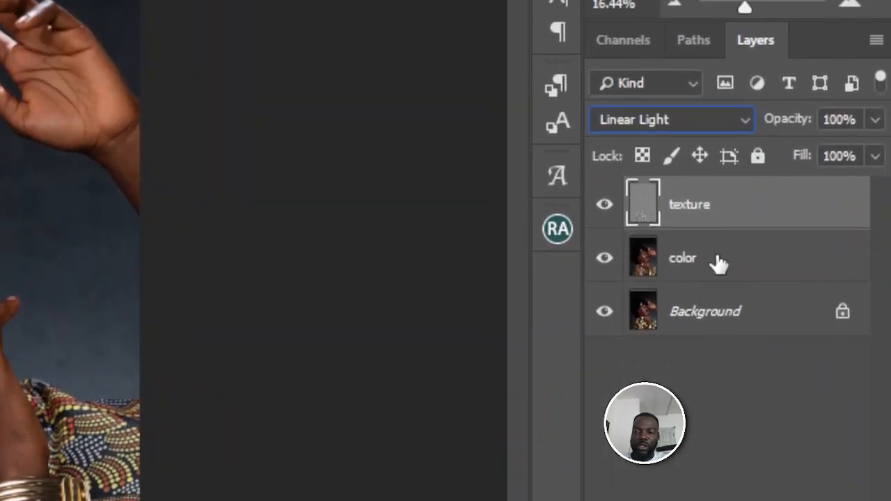
Group the texture and color layers together and name the group "fs".
{"action": "left_click", "coordinate": [718, 259], "text": "shift"}
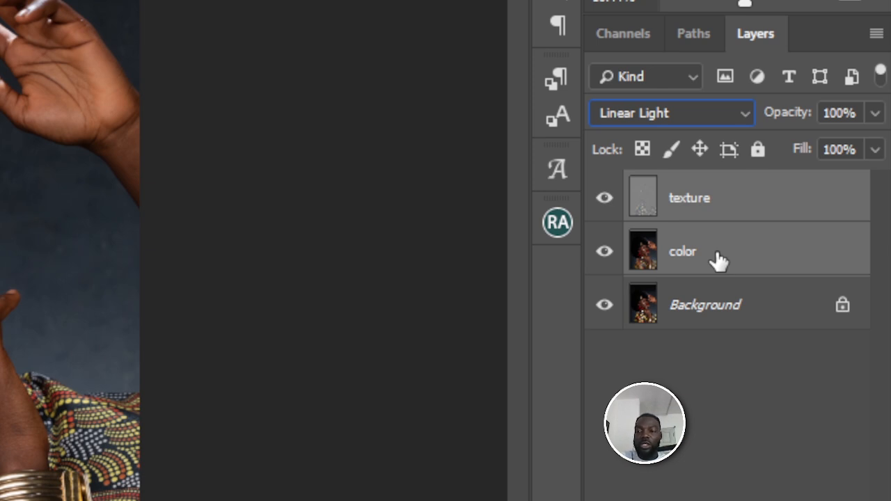
{"action": "key", "text": "ctrl+g"}
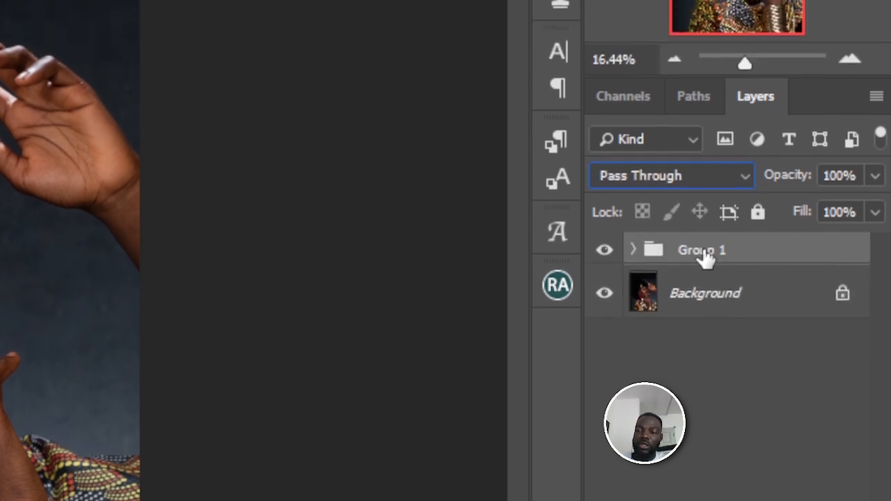
{"action": "double_click", "coordinate": [703, 188]}
{"action": "key", "text": "BackSpace"}
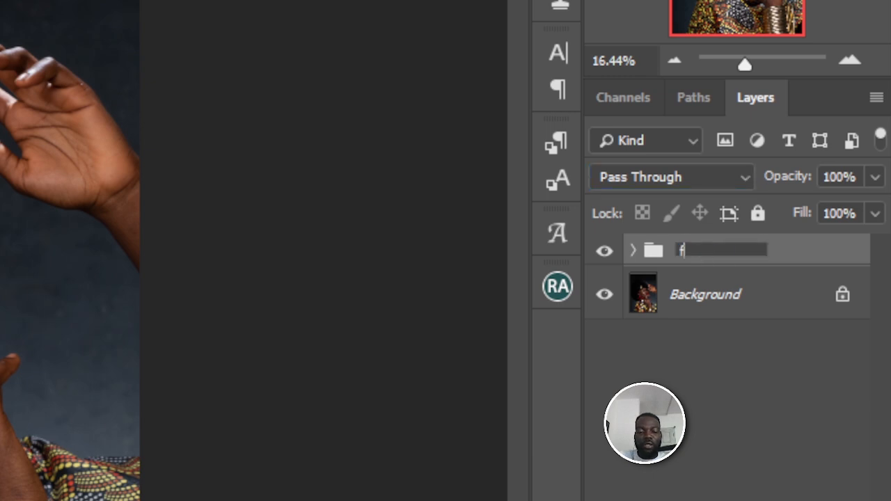
{"action": "type", "text": "fs"}
{"action": "key", "text": "Return"}
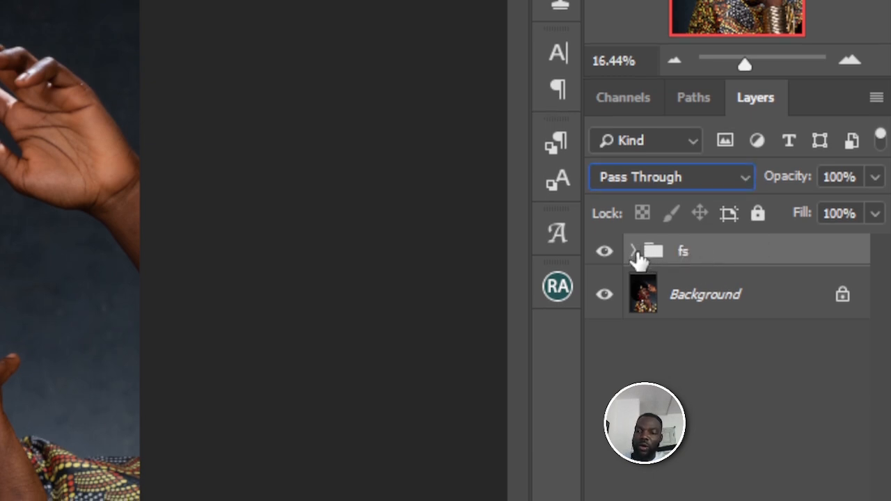
Expand the fs group and select the color layer inside it.
{"action": "left_click", "coordinate": [634, 256]}
{"action": "left_click", "coordinate": [716, 307]}
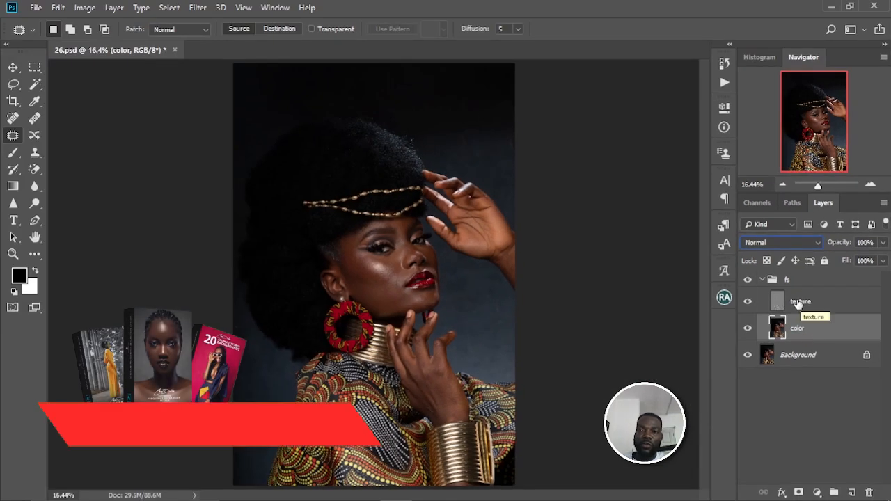
{"action": "left_click", "coordinate": [725, 84]}
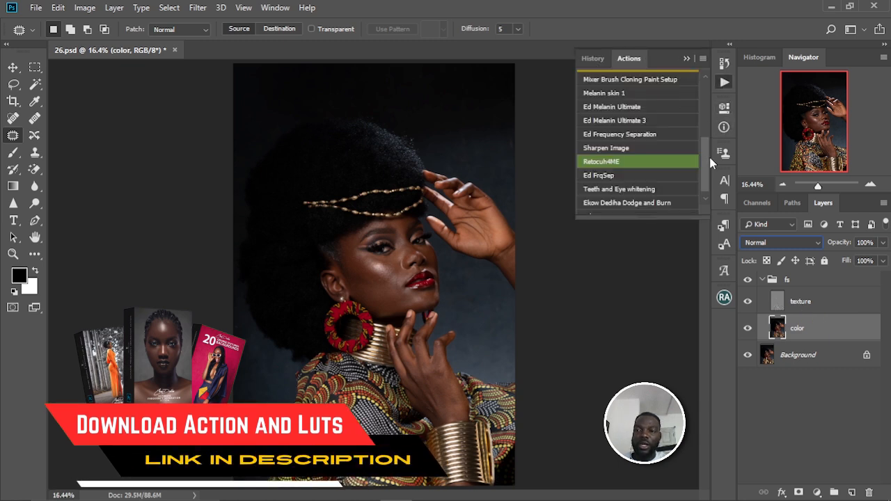
{"action": "scroll", "coordinate": [708, 169], "scroll_direction": "down", "scroll_amount": 1}
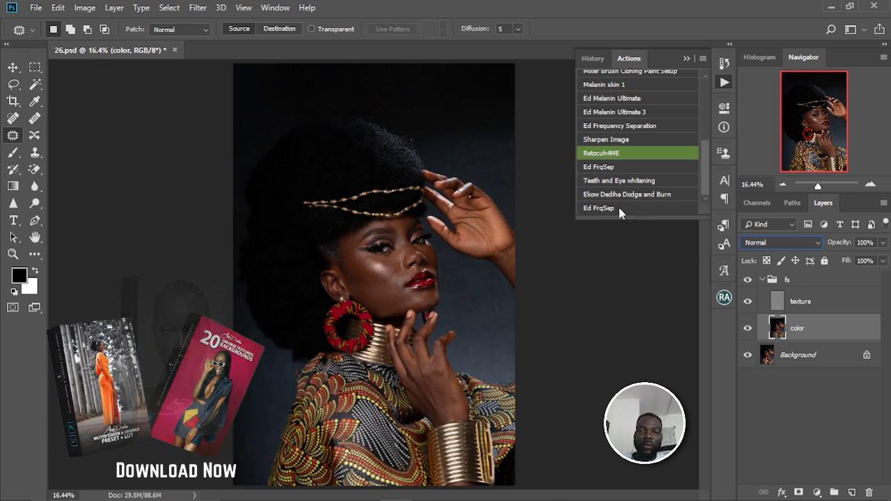
{"action": "left_click", "coordinate": [686, 58]}
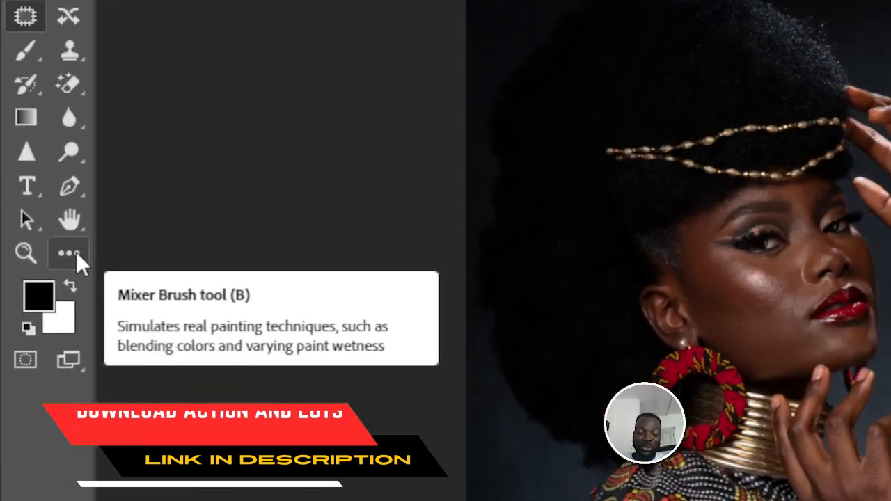
Activate the Mixer Brush tool with the 175 px soft tip and clean the brush.
{"action": "left_click", "coordinate": [75, 252]}
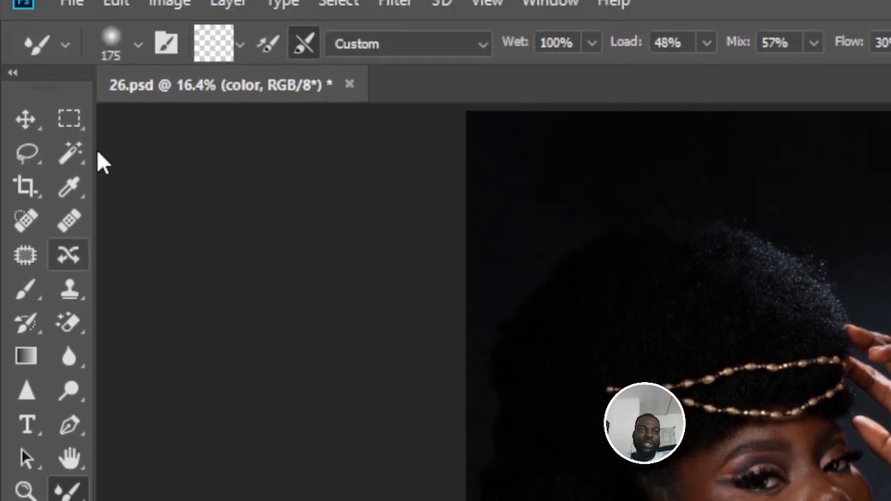
{"action": "left_click", "coordinate": [138, 63]}
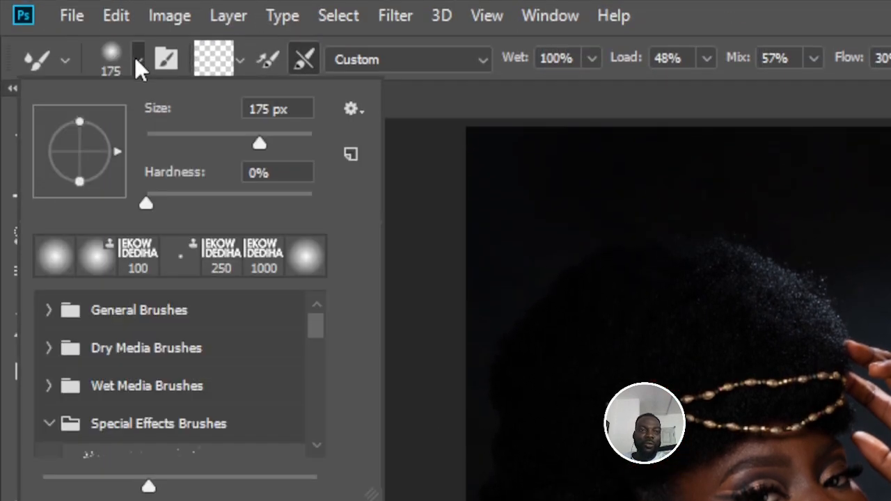
{"action": "left_click", "coordinate": [137, 63]}
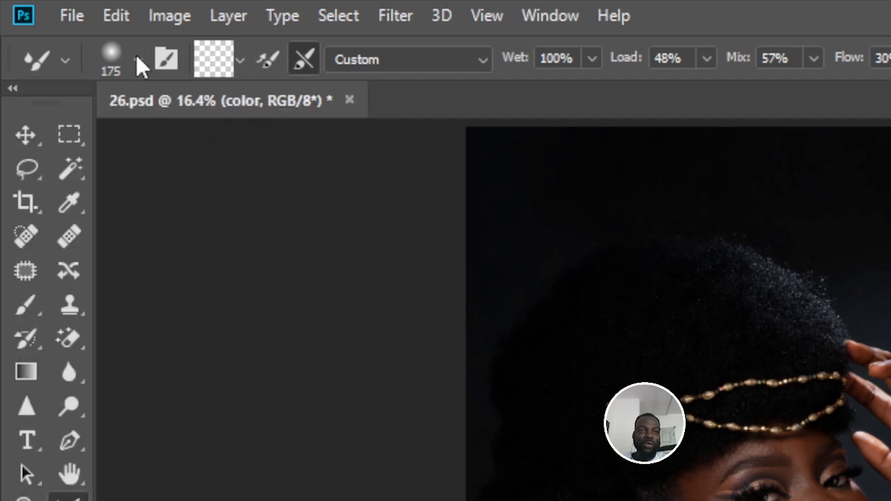
{"action": "left_click", "coordinate": [237, 59]}
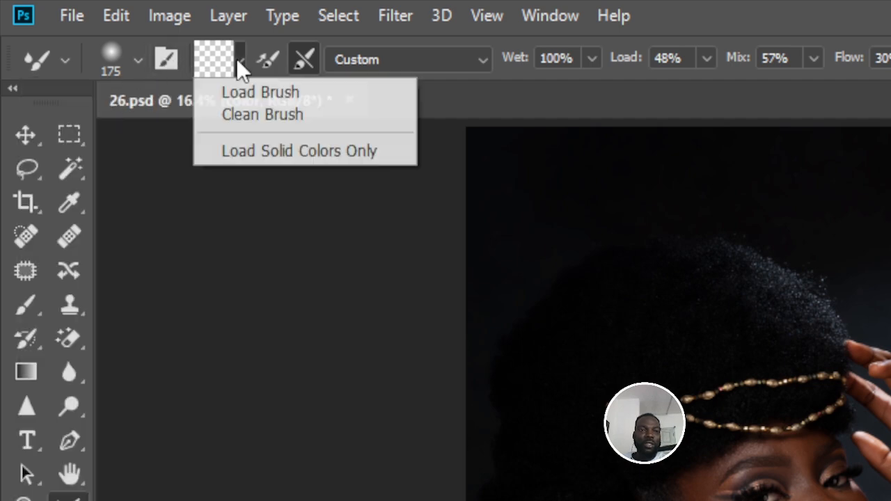
{"action": "left_click", "coordinate": [241, 114]}
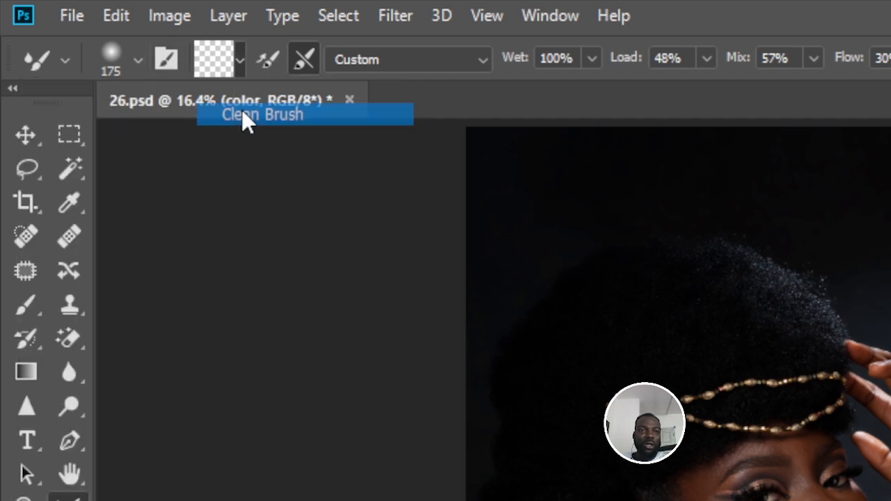
Leave loading after each stroke turned off and use the Custom blending combination for the Mixer Brush.
{"action": "left_click", "coordinate": [265, 59]}
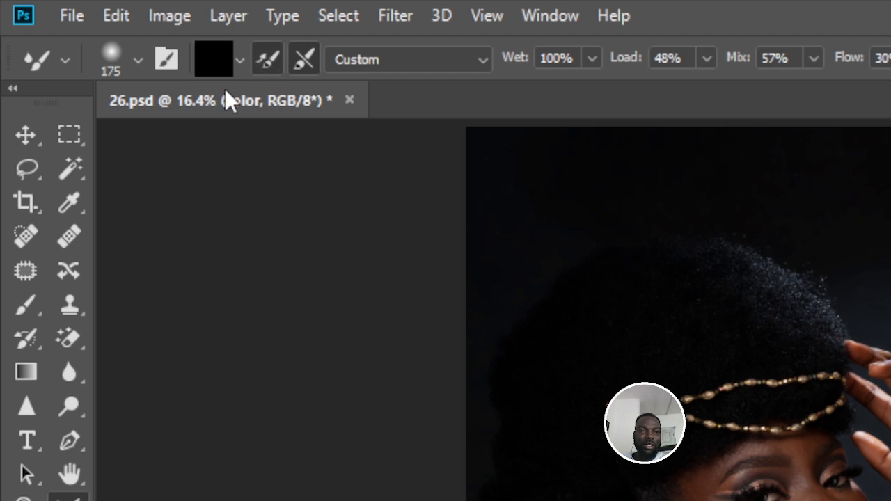
{"action": "left_click", "coordinate": [264, 58]}
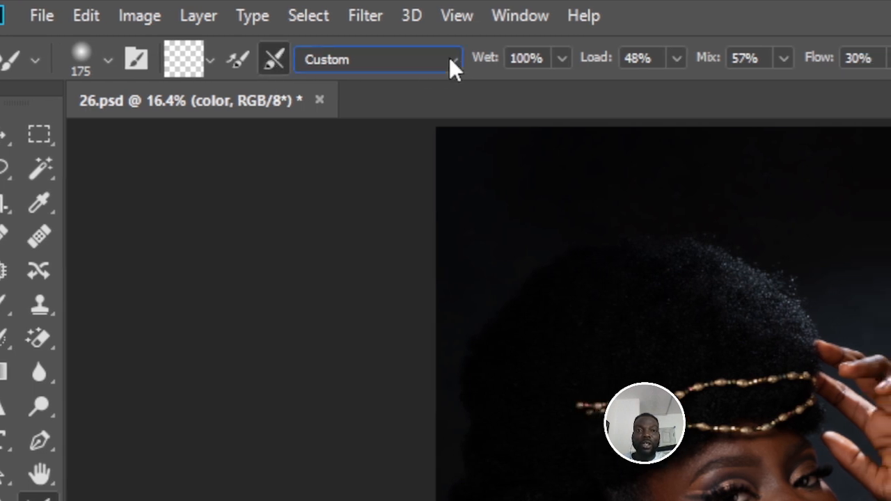
{"action": "left_click", "coordinate": [480, 60]}
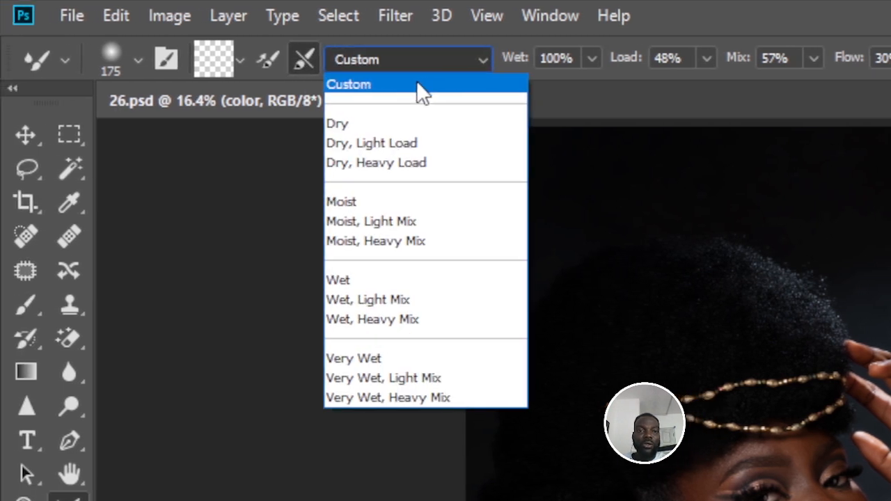
{"action": "left_click", "coordinate": [421, 87]}
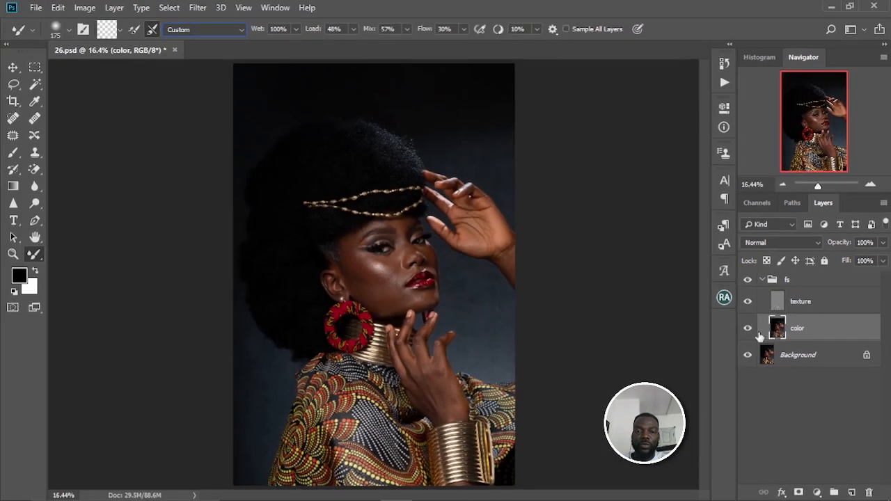
Blend the forehead skin above the nearer eyebrow on the color layer, using a Mixer Brush of about 80 to 100 px.
{"action": "mouse_move", "coordinate": [372, 275]}
{"action": "left_mouse_down"}
{"action": "mouse_move", "coordinate": [378, 265]}
{"action": "mouse_move", "coordinate": [369, 288]}
{"action": "left_mouse_up"}
{"action": "scroll", "coordinate": [375, 279], "scroll_direction": "up", "scroll_amount": 6}
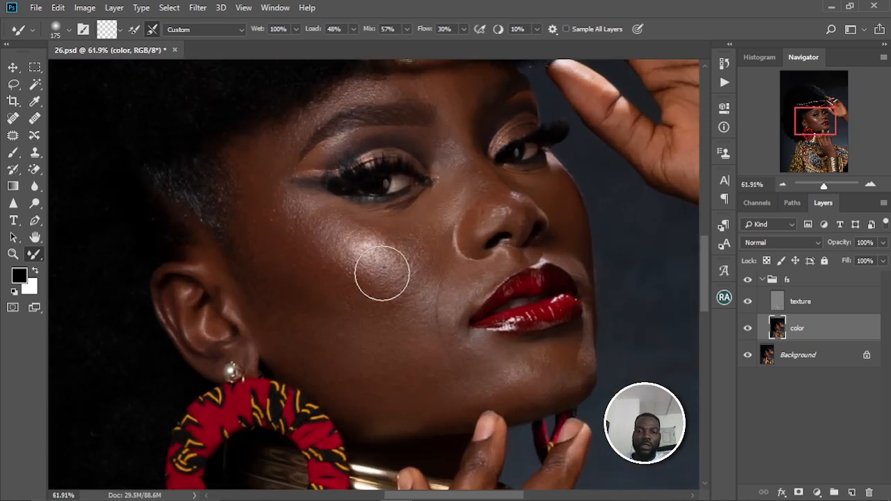
{"action": "scroll", "coordinate": [392, 272], "scroll_direction": "up", "scroll_amount": 1}
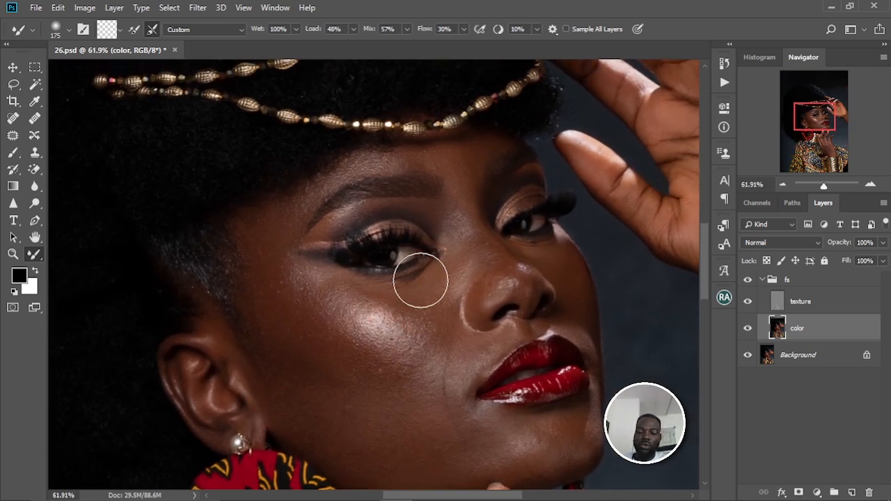
{"action": "key", "text": "bracketleft"}
{"action": "key", "text": "bracketleft"}
{"action": "key", "text": "bracketleft"}
{"action": "key", "text": "bracketleft"}
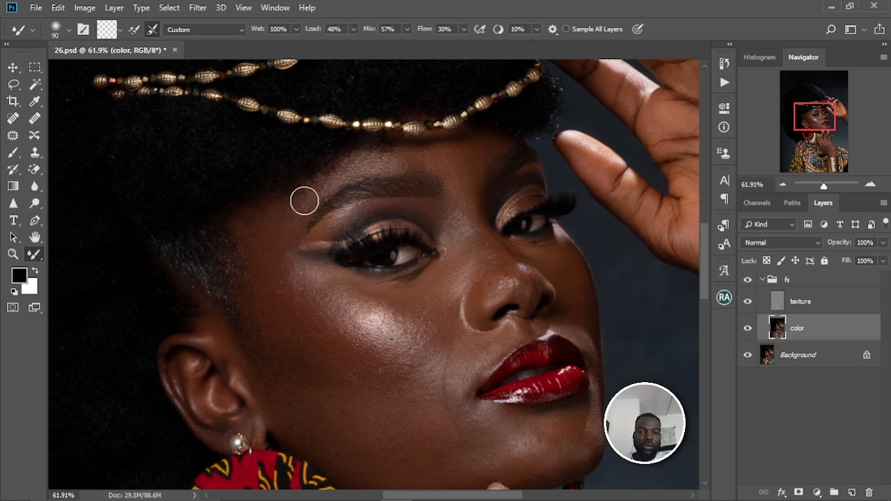
{"action": "key", "text": "bracketright"}
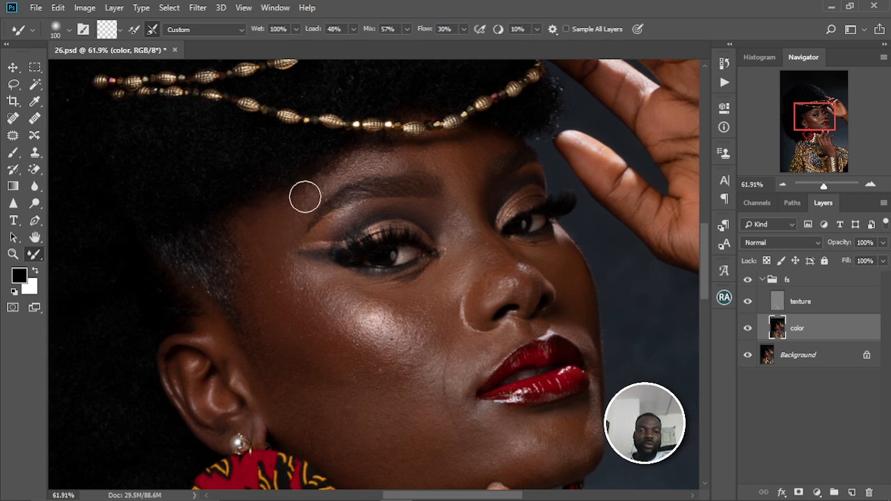
{"action": "key", "text": "bracketleft"}
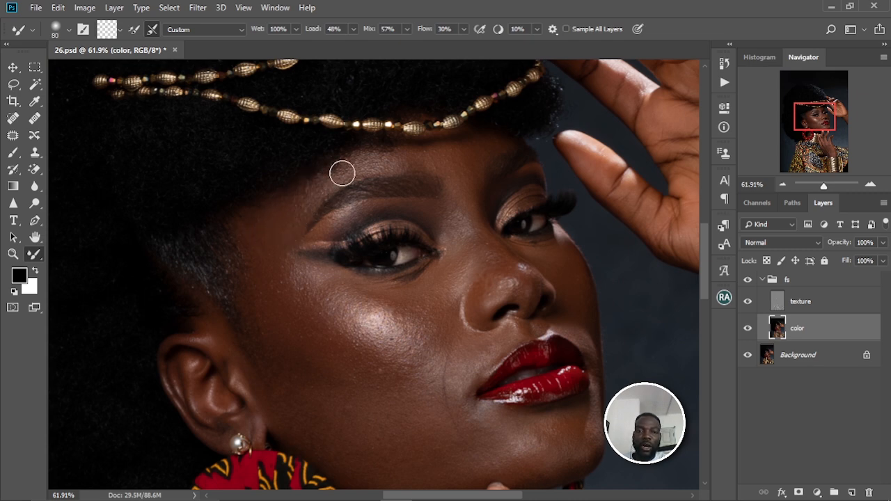
{"action": "key", "text": "bracketleft"}
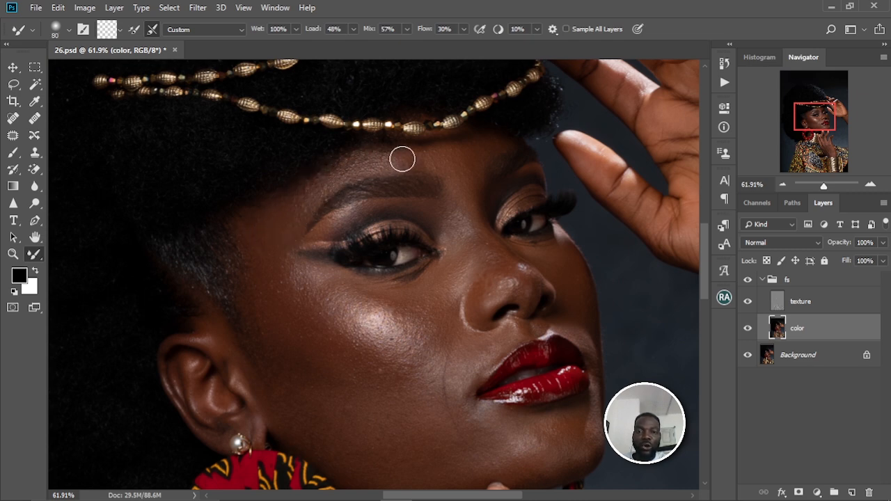
Smooth the tones of the upper cheek and under-eye area, varying the Mixer Brush between 80 and 125 px.
{"action": "key", "text": "bracketright"}
{"action": "key", "text": "bracketright"}
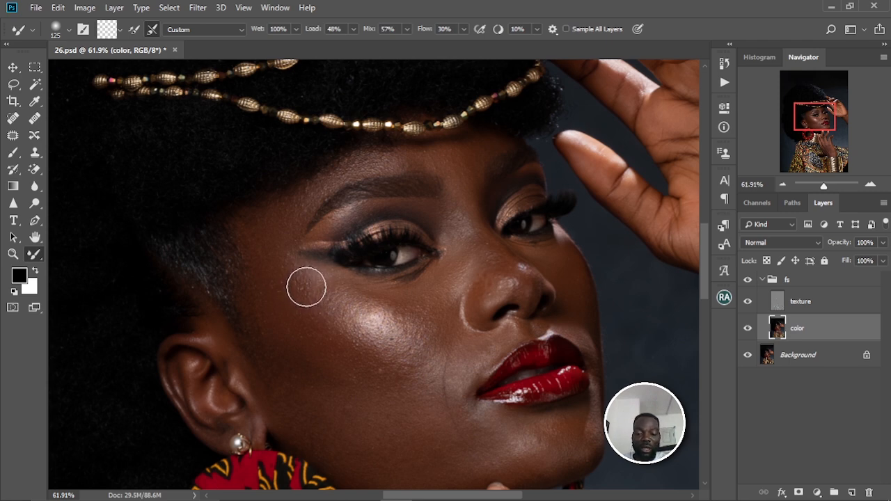
{"action": "key", "text": "bracketleft"}
{"action": "key", "text": "bracketleft"}
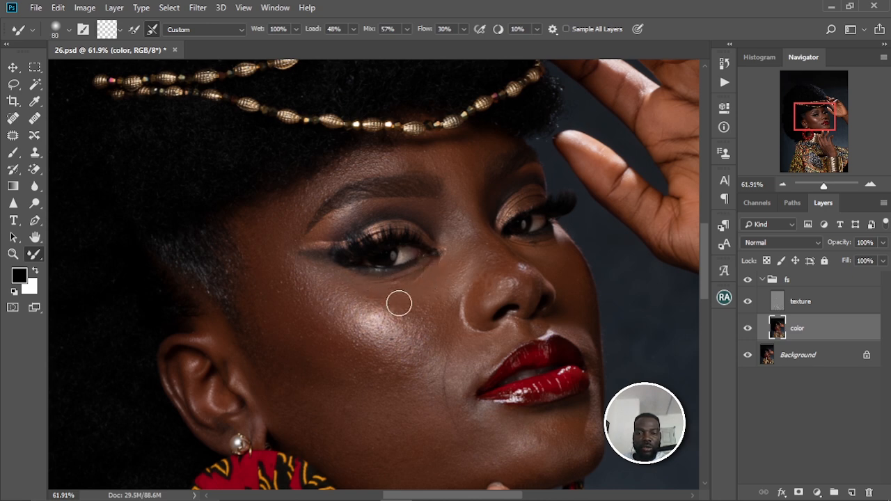
{"action": "key", "text": "bracketright"}
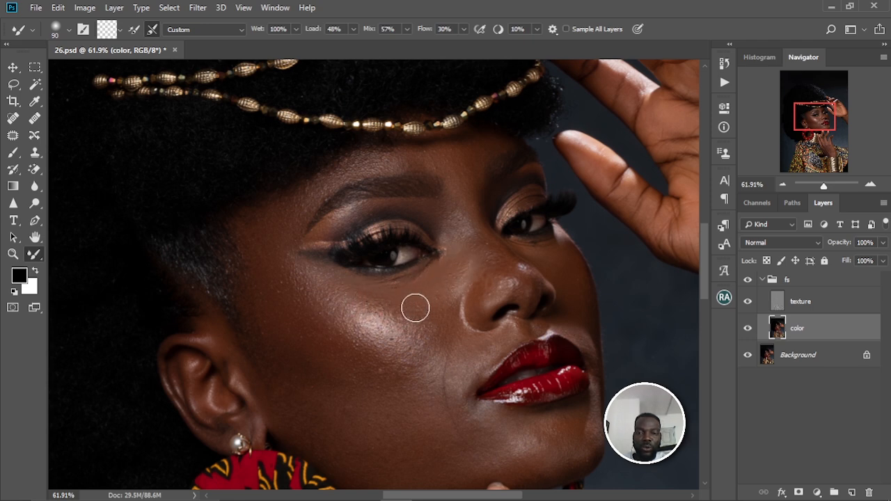
{"action": "key", "text": "bracketright"}
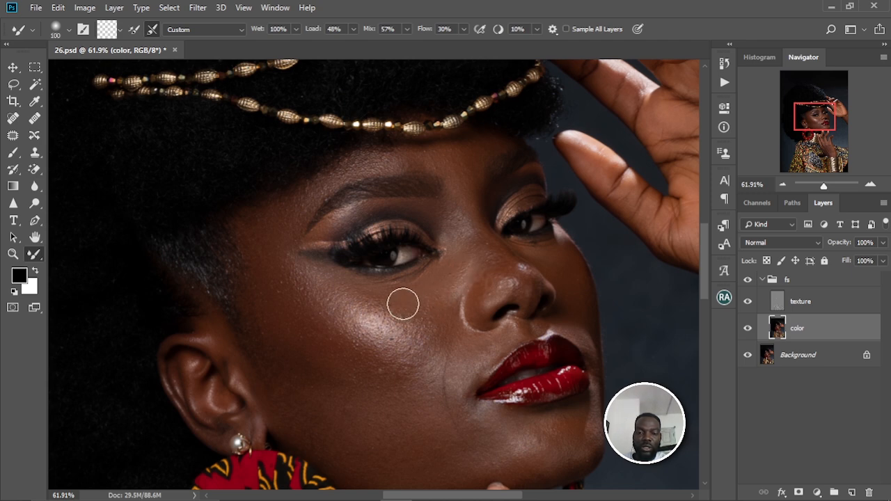
{"action": "key", "text": "bracketright"}
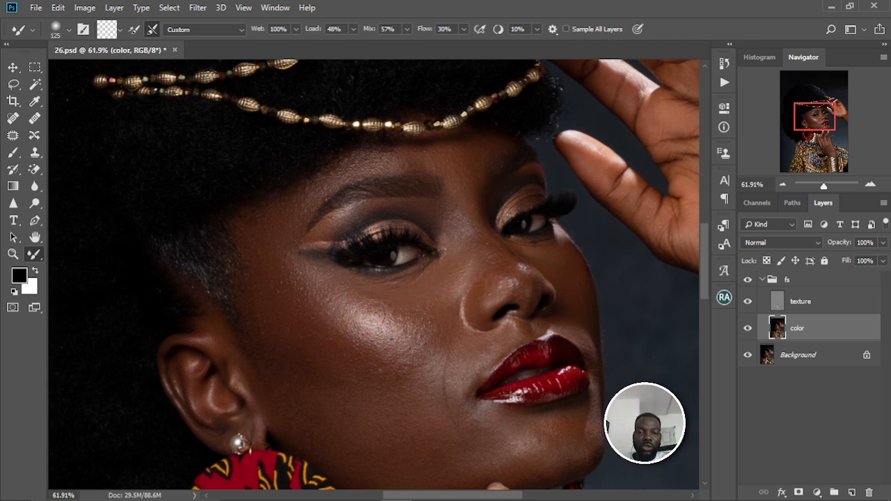
Blend the inner cheek between the highlight and the nose, reducing the Mixer Brush to 60 px.
{"action": "key", "text": "bracketleft"}
{"action": "key", "text": "bracketleft"}
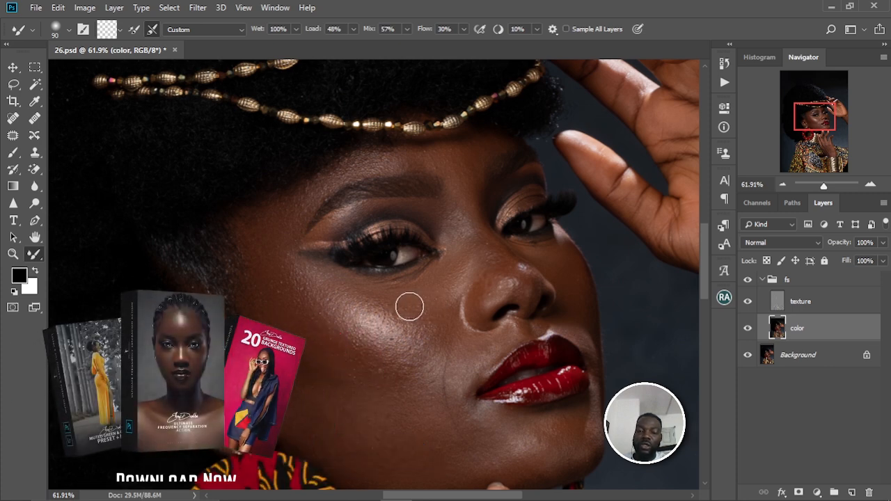
{"action": "key", "text": "bracketleft"}
{"action": "key", "text": "bracketleft"}
{"action": "key", "text": "bracketleft"}
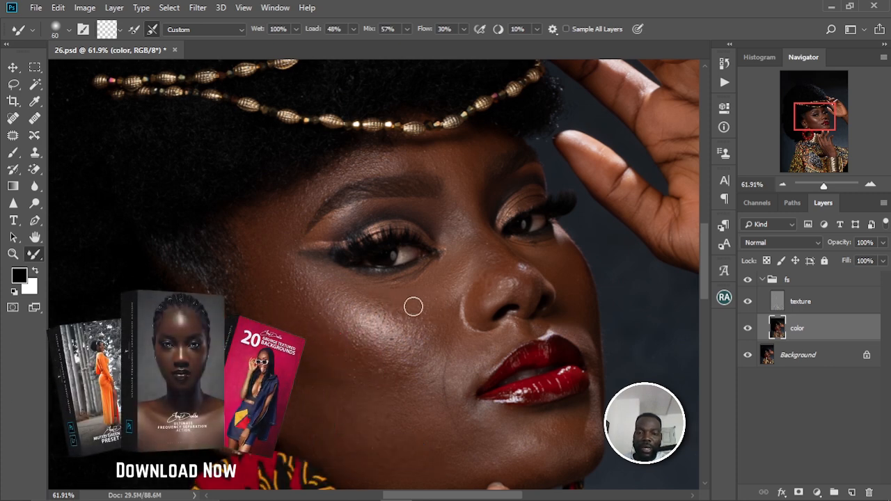
Even out the skin around the cheek highlight and toward the ear with a Mixer Brush enlarged from 90 to 150 px.
{"action": "key", "text": "bracketright"}
{"action": "key", "text": "bracketright"}
{"action": "key", "text": "bracketright"}
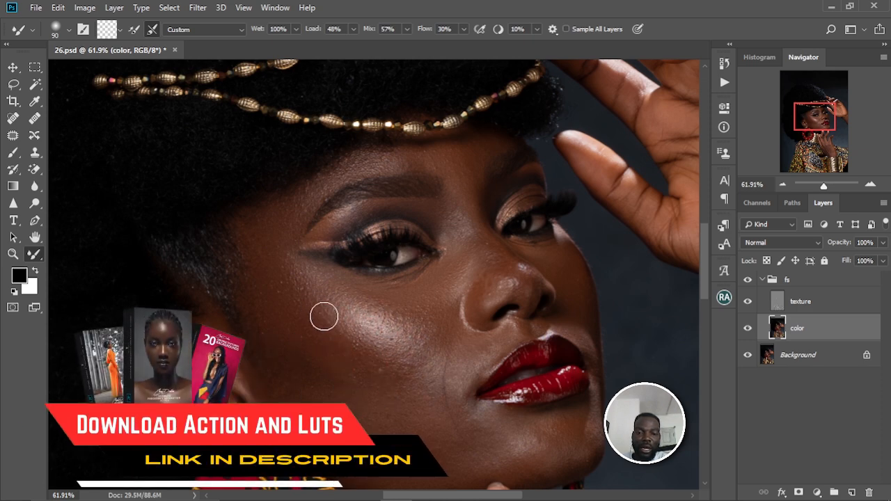
{"action": "key", "text": "bracketright"}
{"action": "key", "text": "bracketright"}
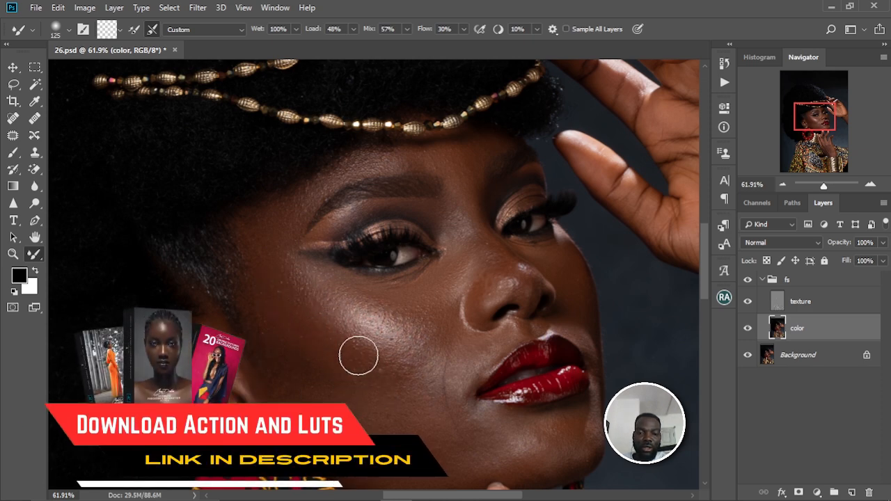
{"action": "key", "text": "bracketleft"}
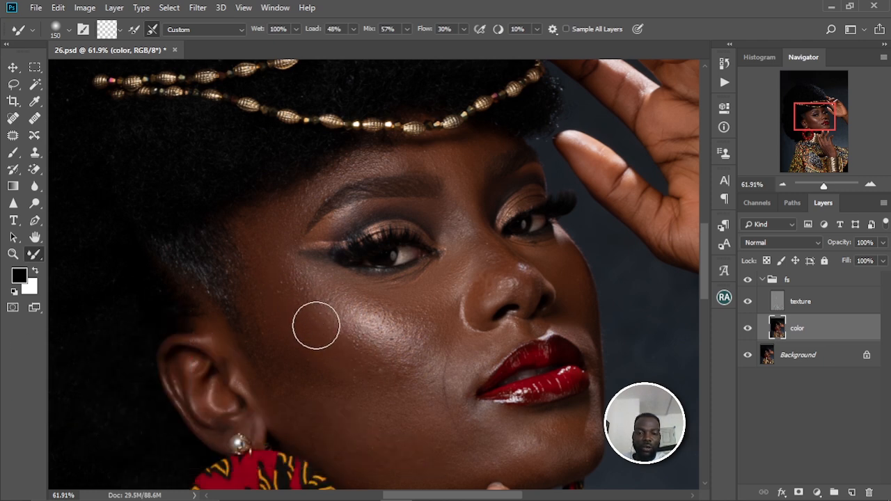
{"action": "key", "text": "bracketright"}
{"action": "key", "text": "bracketleft"}
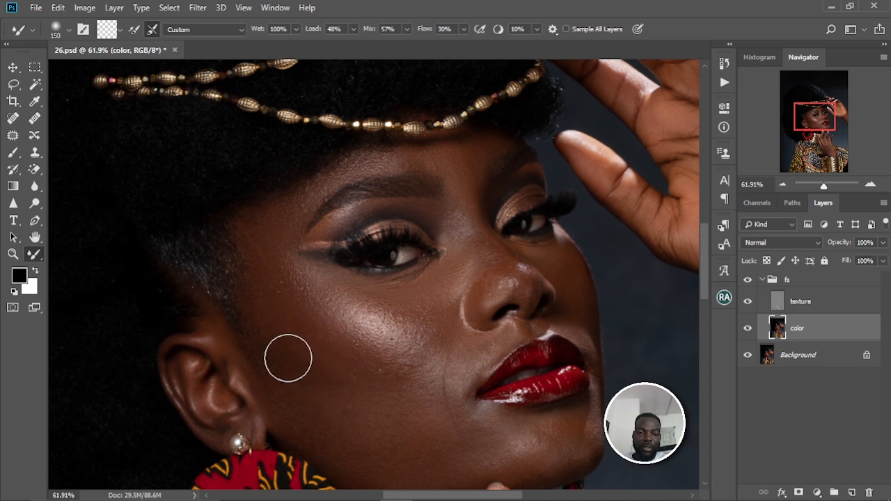
Blend the skin at the inner eyebrow and nose bridge with a 60 px Mixer Brush.
{"action": "key", "text": "bracketright"}
{"action": "key", "text": "bracketleft"}
{"action": "key", "text": "bracketleft"}
{"action": "key", "text": "bracketleft"}
{"action": "key", "text": "bracketleft"}
{"action": "key", "text": "bracketleft"}
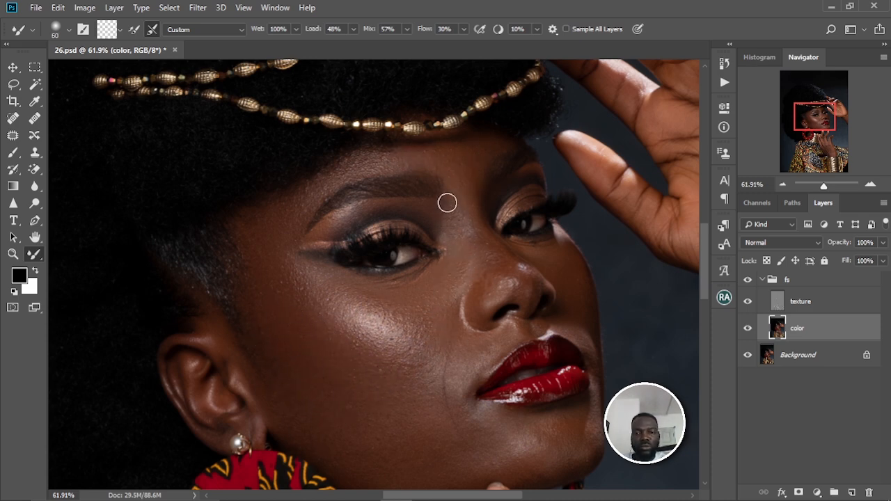
Smooth the central forehead above and between the eyebrows with a 70 px Mixer Brush.
{"action": "key", "text": "bracketright"}
{"action": "key", "text": "bracketright"}
{"action": "key", "text": "bracketright"}
{"action": "key", "text": "bracketright"}
{"action": "key", "text": "bracketright"}
{"action": "key", "text": "bracketleft"}
{"action": "key", "text": "bracketleft"}
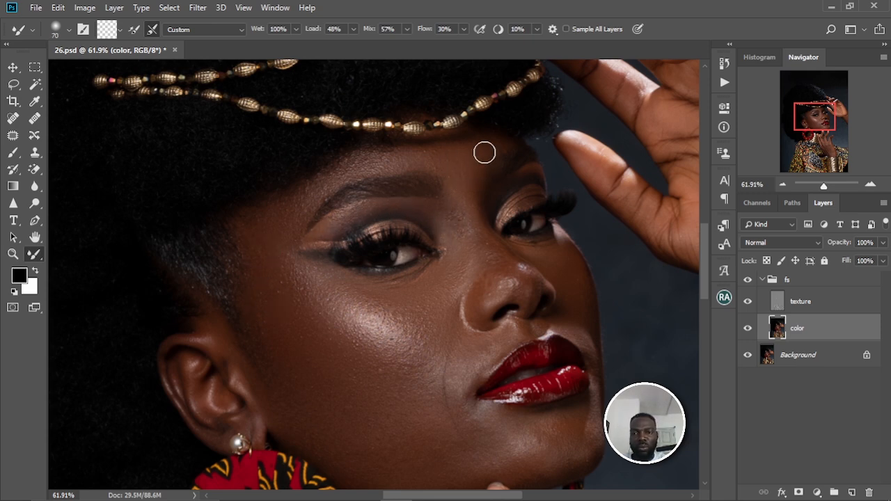
Blend the skin tones on the cheek below the highlight with a 100 px Mixer Brush.
{"action": "scroll", "coordinate": [483, 151], "scroll_direction": "down", "scroll_amount": 2}
{"action": "key", "text": "bracketright"}
{"action": "key", "text": "bracketright"}
{"action": "key", "text": "bracketleft"}
{"action": "key", "text": "bracketleft"}
{"action": "key", "text": "bracketleft"}
{"action": "key", "text": "bracketleft"}
{"action": "key", "text": "bracketleft"}
{"action": "key", "text": "bracketleft"}
{"action": "key", "text": "bracketleft"}
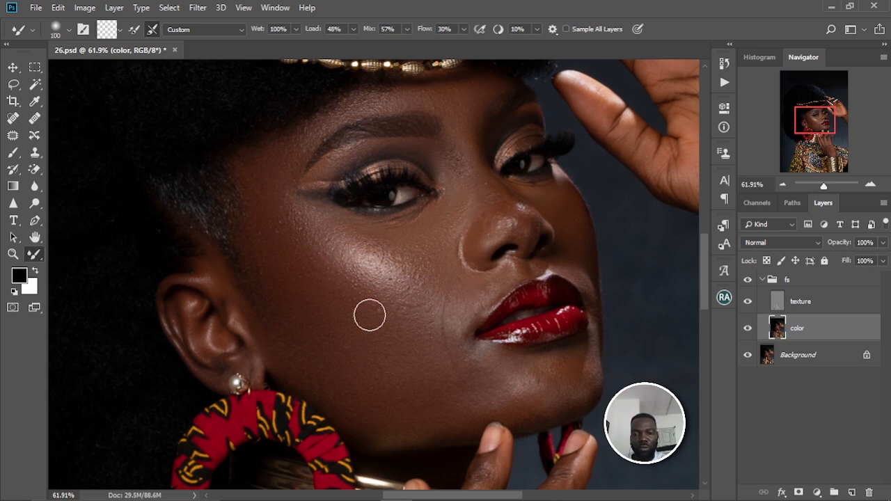
Smooth the lower cheek toward the jawline with the Mixer Brush enlarged to 150 px.
{"action": "scroll", "coordinate": [332, 261], "scroll_direction": "down", "scroll_amount": 4}
{"action": "key", "text": "bracketright"}
{"action": "key", "text": "bracketright"}
{"action": "key", "text": "bracketright"}
{"action": "key", "text": "bracketright"}
{"action": "key", "text": "bracketright"}
{"action": "key", "text": "bracketright"}
{"action": "key", "text": "bracketright"}
{"action": "key", "text": "bracketright"}
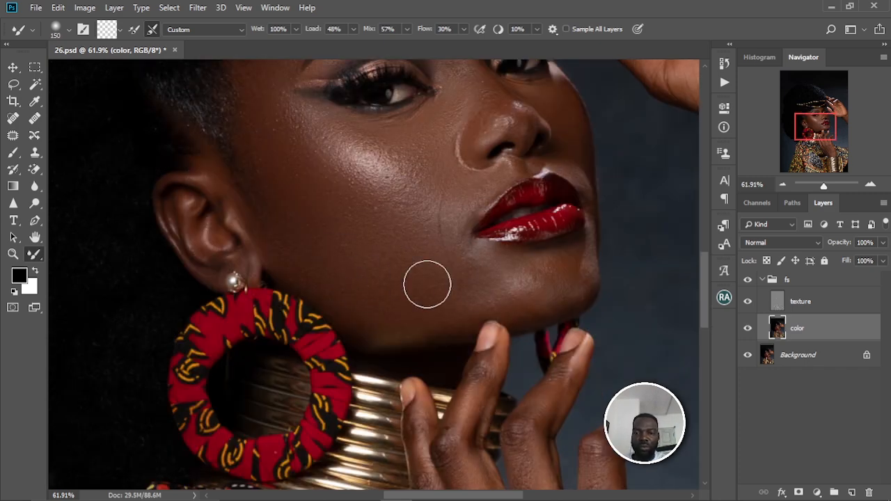
Blend the jaw and chin area below the lips with a Mixer Brush of about 90 to 100 px.
{"action": "key", "text": "bracketleft"}
{"action": "key", "text": "bracketleft"}
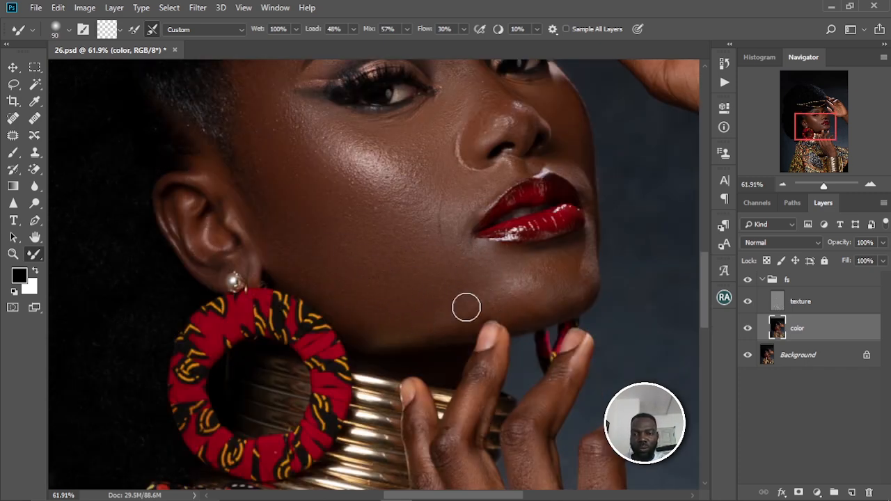
{"action": "key", "text": "bracketleft"}
{"action": "key", "text": "bracketleft"}
{"action": "key", "text": "bracketleft"}
{"action": "key", "text": "bracketleft"}
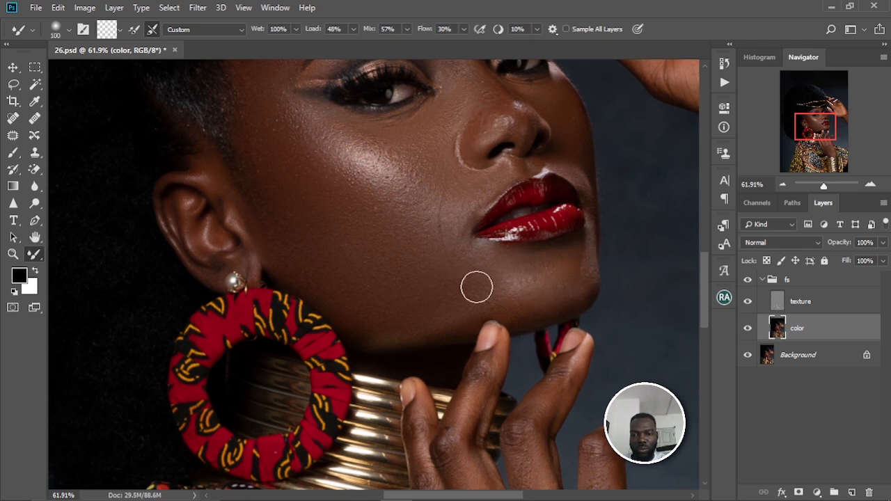
Smooth the nose bridge between the eyes with the Mixer Brush at about 40 to 70 px.
{"action": "scroll", "coordinate": [480, 278], "scroll_direction": "up", "scroll_amount": 5}
{"action": "key", "text": "bracketleft"}
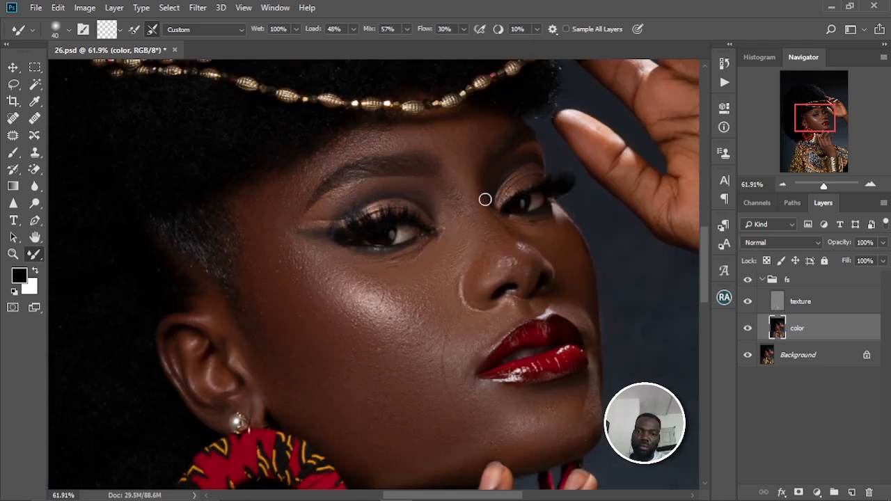
{"action": "scroll", "coordinate": [480, 260], "scroll_direction": "down", "scroll_amount": 3}
{"action": "key", "text": "bracketright"}
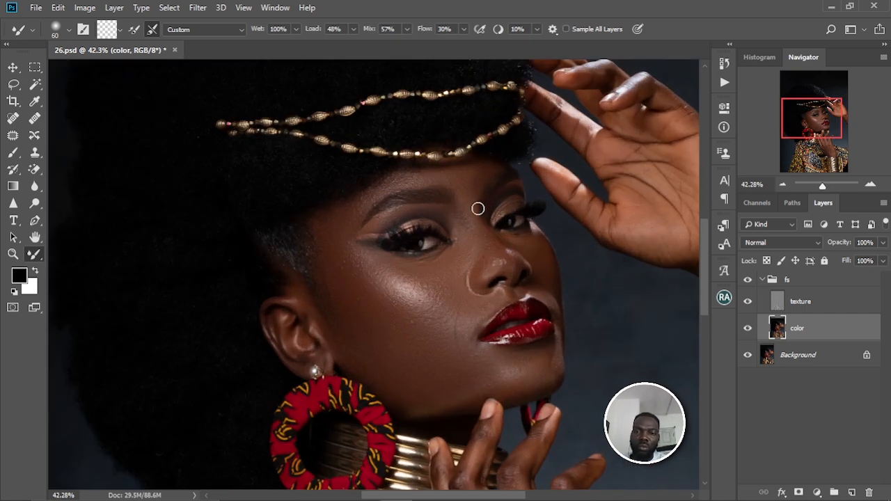
{"action": "key", "text": "bracketright"}
{"action": "key", "text": "bracketright"}
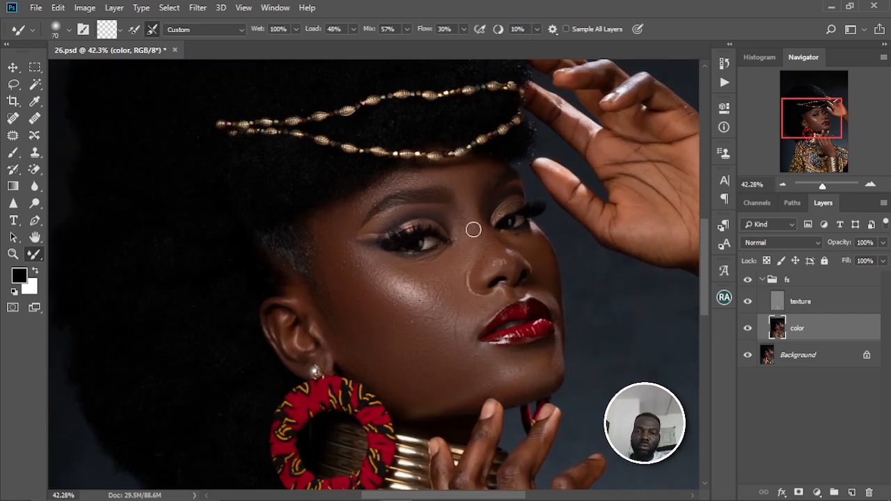
Blend the skin beside the mouth and on the far cheek with a 70 px Mixer Brush.
{"action": "scroll", "coordinate": [461, 271], "scroll_direction": "down", "scroll_amount": 2}
{"action": "key", "text": "bracketleft"}
{"action": "key", "text": "bracketleft"}
{"action": "key", "text": "bracketleft"}
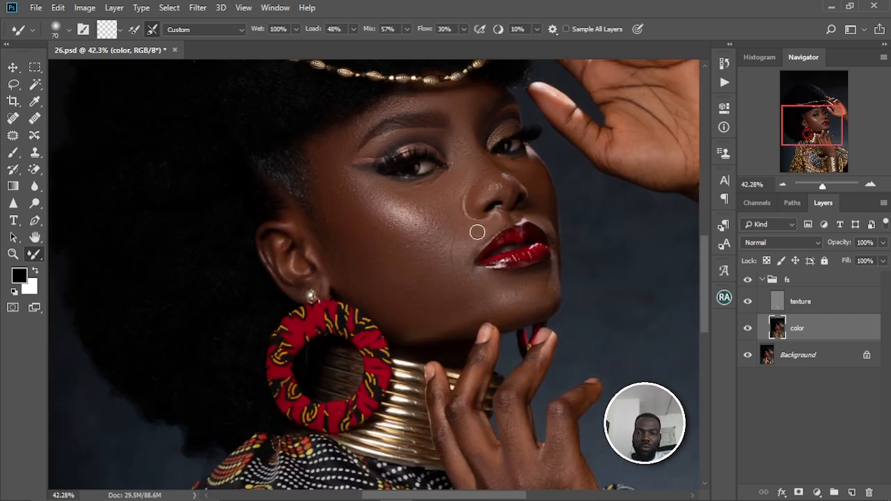
{"action": "key", "text": "bracketleft"}
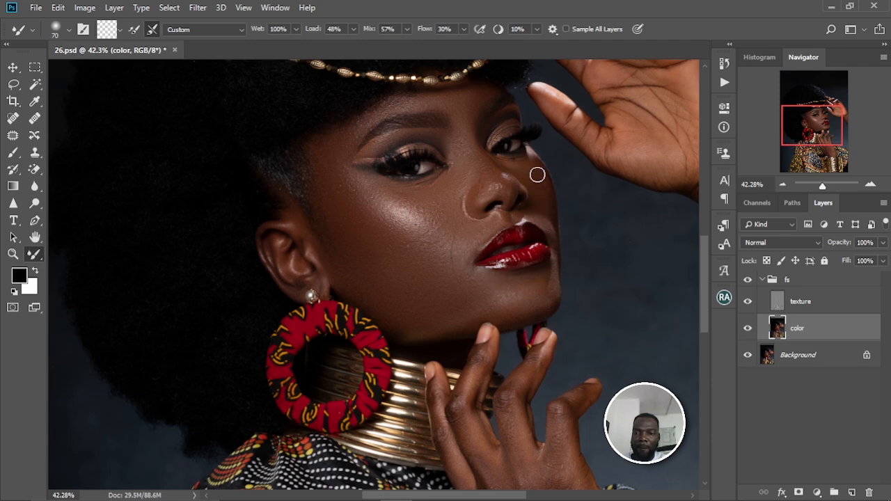
Smooth the tones on the fingers below the chin with a 50 px Mixer Brush.
{"action": "scroll", "coordinate": [536, 175], "scroll_direction": "down", "scroll_amount": 4}
{"action": "key", "text": "bracketleft"}
{"action": "key", "text": "bracketleft"}
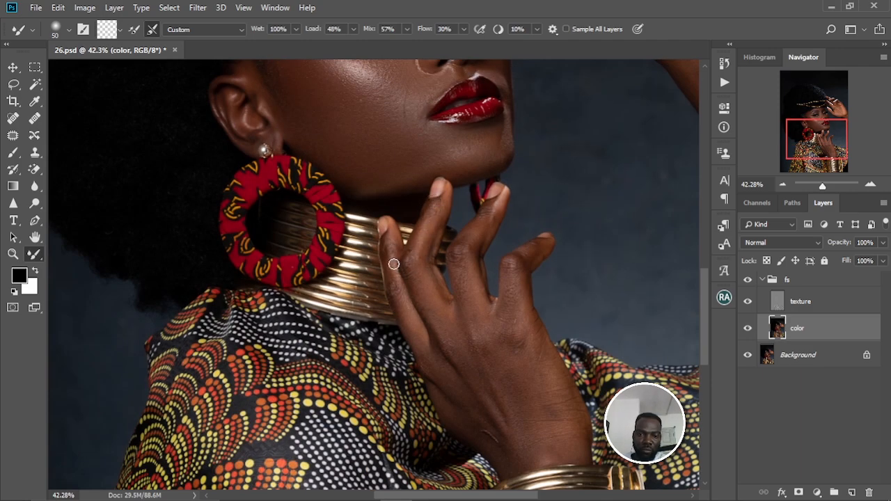
Blend the knuckles of the hand below the chin with a 100 px Mixer Brush.
{"action": "key", "text": "bracketright"}
{"action": "key", "text": "bracketright"}
{"action": "key", "text": "bracketright"}
{"action": "key", "text": "bracketright"}
{"action": "key", "text": "bracketright"}
{"action": "scroll", "coordinate": [480, 265], "scroll_direction": "down", "scroll_amount": 2}
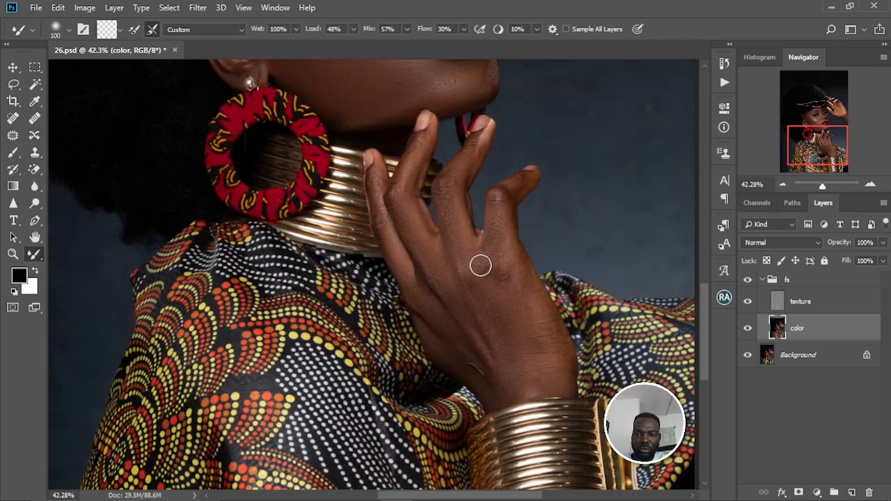
{"action": "left_click_drag", "start_coordinate": [480, 265], "coordinate": [499, 241]}
{"action": "left_click_drag", "start_coordinate": [516, 183], "coordinate": [513, 269]}
Smooth the finger bases and the creases on the back of the lower hand with a smaller Mixer Brush.
{"action": "key", "text": "bracketleft"}
{"action": "key", "text": "bracketleft"}
{"action": "key", "text": "bracketleft"}
{"action": "key", "text": "bracketleft"}
{"action": "left_click_drag", "start_coordinate": [480, 229], "coordinate": [458, 252]}
{"action": "left_click_drag", "start_coordinate": [499, 315], "coordinate": [493, 245]}
Blend the back of the lower hand down to the wrist above the bracelet, using the Mixer Brush at 90 to 150 px.
{"action": "key", "text": "bracketright"}
{"action": "key", "text": "bracketright"}
{"action": "key", "text": "bracketright"}
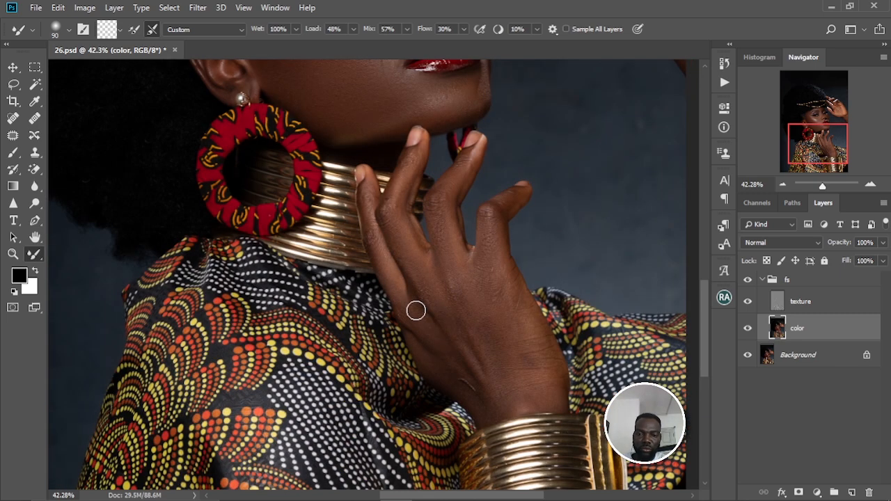
{"action": "key", "text": "bracketright"}
{"action": "key", "text": "bracketright"}
{"action": "scroll", "coordinate": [536, 390], "scroll_direction": "down", "scroll_amount": 2}
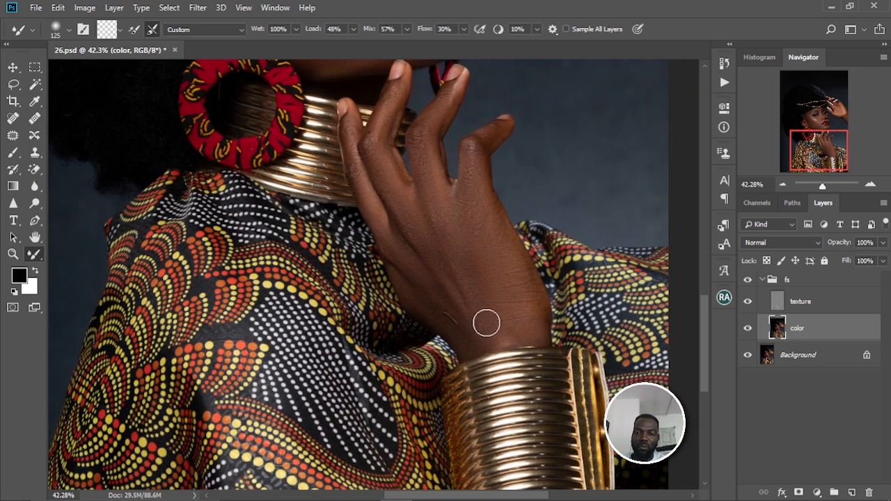
{"action": "key", "text": "bracketright"}
Compare the smoothed face and hand with the original by hiding and reshowing the fs group.
{"action": "scroll", "coordinate": [466, 254], "scroll_direction": "down", "scroll_amount": 2}
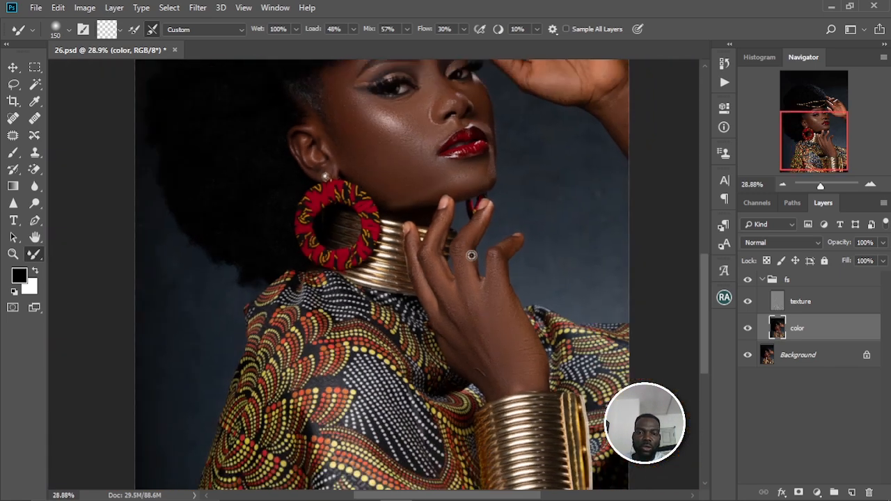
{"action": "scroll", "coordinate": [471, 255], "scroll_direction": "down", "scroll_amount": 1}
{"action": "scroll", "coordinate": [466, 271], "scroll_direction": "up", "scroll_amount": 3}
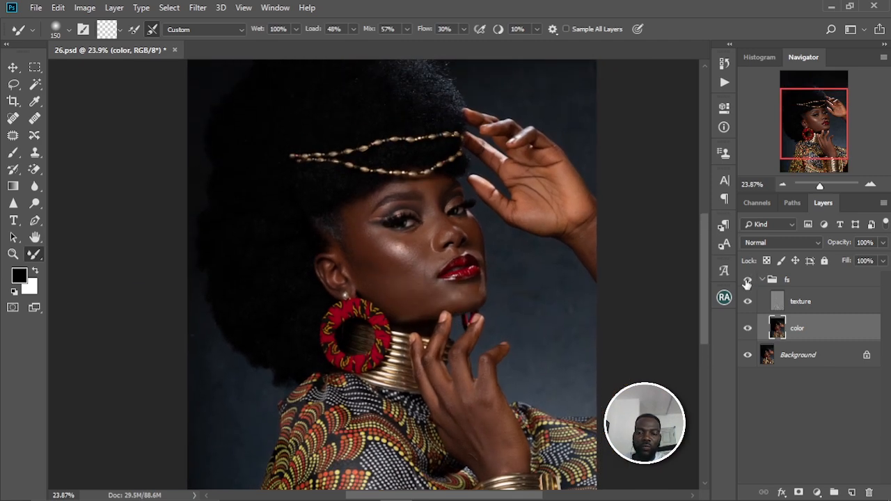
{"action": "scroll", "coordinate": [424, 274], "scroll_direction": "up", "scroll_amount": 3}
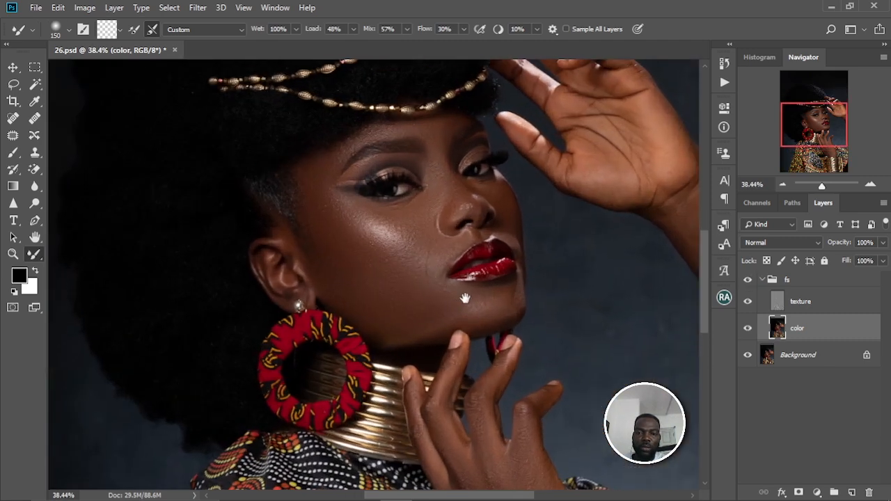
{"action": "left_click_drag", "start_coordinate": [464, 298], "coordinate": [452, 280]}
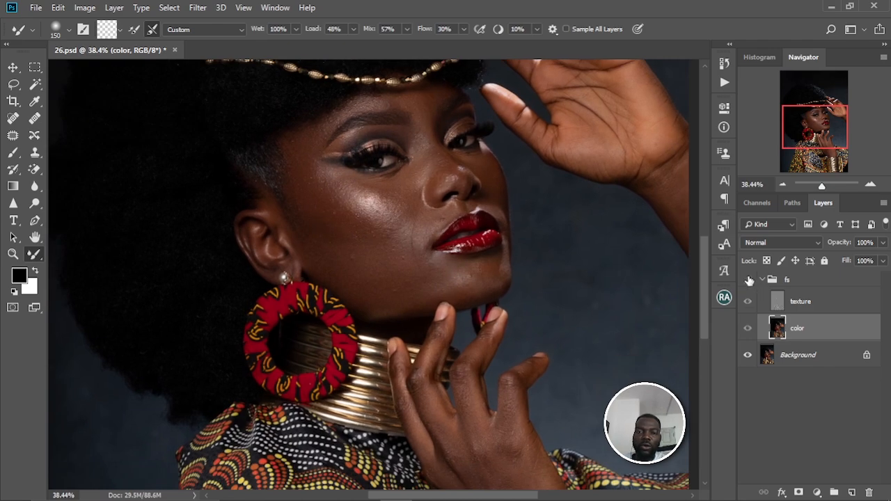
{"action": "scroll", "coordinate": [423, 313], "scroll_direction": "down", "scroll_amount": 2}
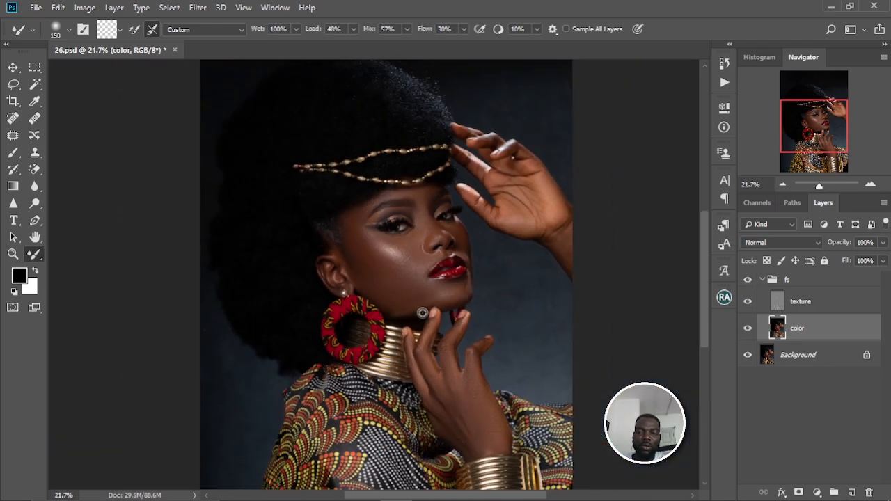
{"action": "scroll", "coordinate": [423, 313], "scroll_direction": "up", "scroll_amount": 4}
{"action": "scroll", "coordinate": [423, 313], "scroll_direction": "down", "scroll_amount": 1}
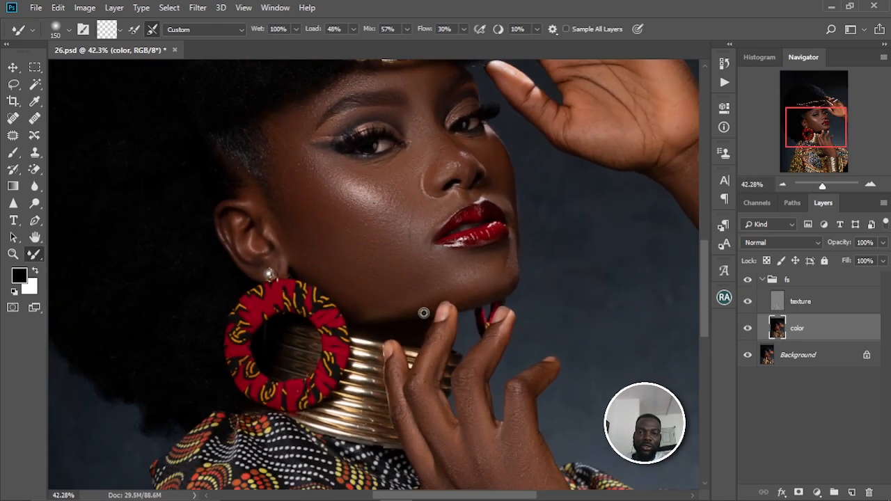
{"action": "left_click_drag", "start_coordinate": [432, 273], "coordinate": [433, 294]}
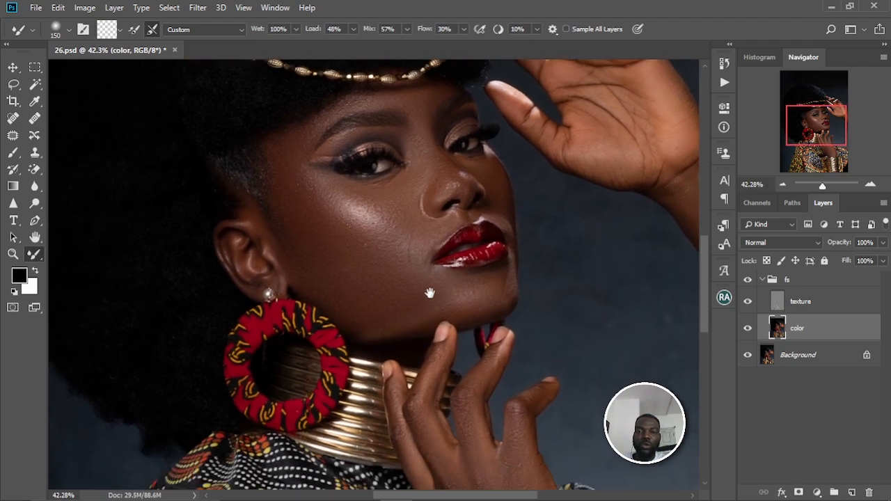
{"action": "scroll", "coordinate": [429, 295], "scroll_direction": "down", "scroll_amount": 2}
{"action": "scroll", "coordinate": [430, 293], "scroll_direction": "up", "scroll_amount": 1}
{"action": "scroll", "coordinate": [430, 293], "scroll_direction": "up", "scroll_amount": 2}
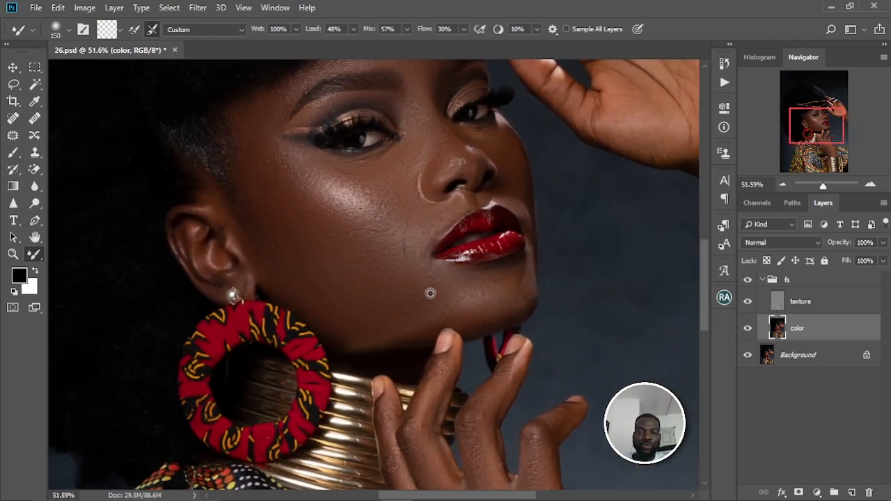
Select the texture layer and activate the Spot Healing Brush for blemish removal on the face.
{"action": "left_click_drag", "start_coordinate": [407, 243], "coordinate": [408, 307]}
{"action": "scroll", "coordinate": [406, 307], "scroll_direction": "up", "scroll_amount": 2}
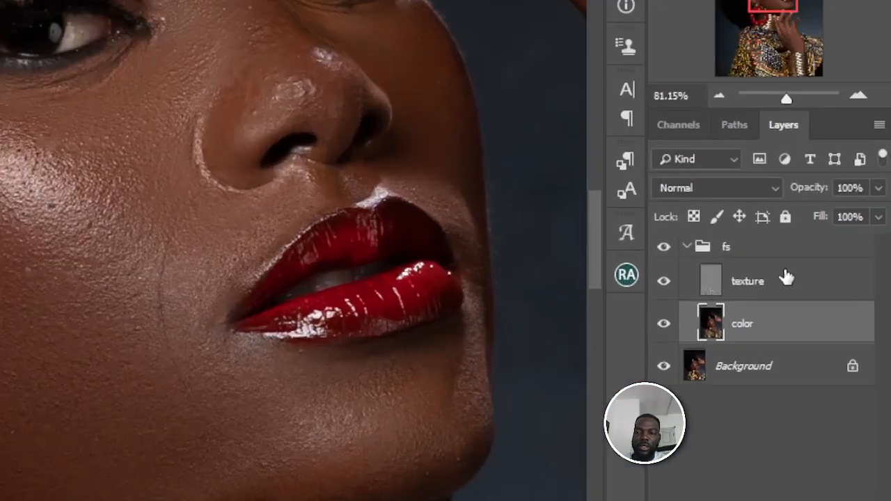
{"action": "left_click", "coordinate": [821, 301]}
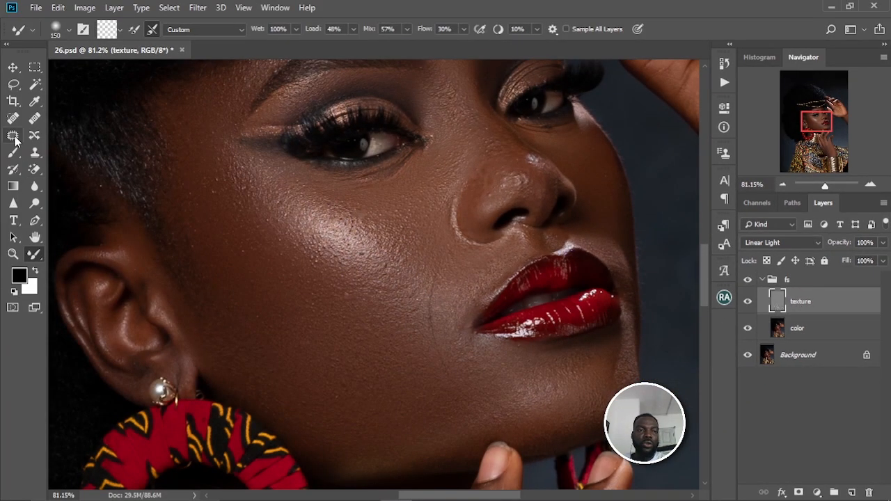
{"action": "left_click", "coordinate": [12, 118]}
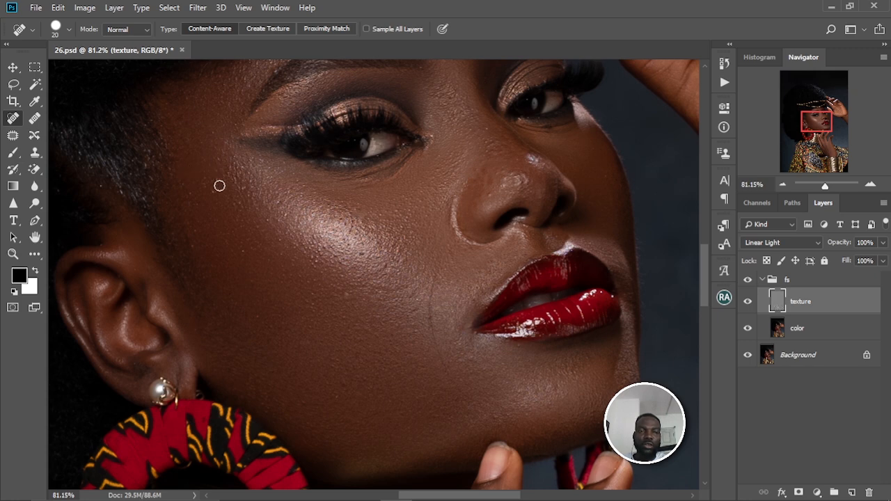
Set the Spot Healing Brush hardness to 50%, keeping its size at 20 px.
{"action": "left_click", "coordinate": [66, 30]}
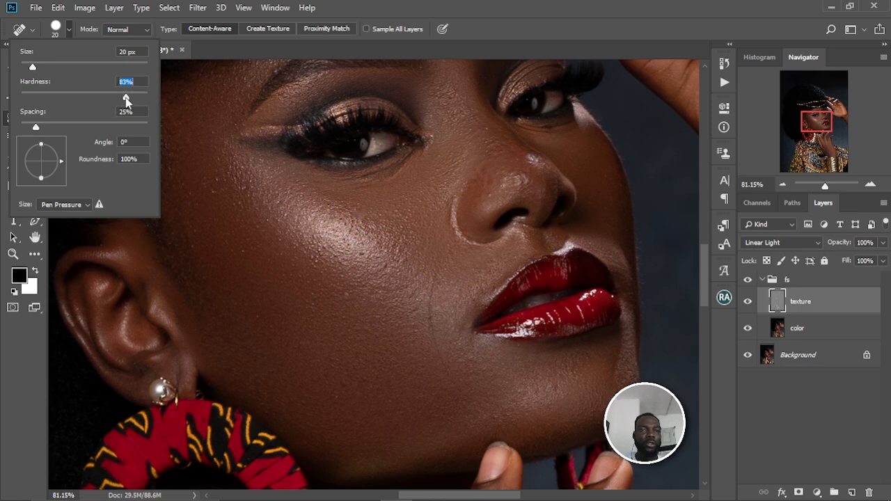
{"action": "left_click_drag", "start_coordinate": [121, 100], "coordinate": [84, 100]}
{"action": "left_click_drag", "start_coordinate": [84, 97], "coordinate": [87, 100]}
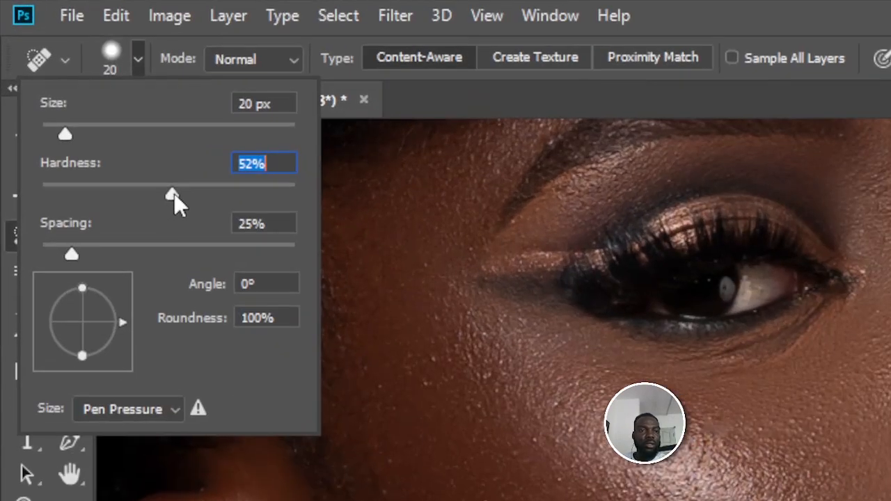
{"action": "left_click_drag", "start_coordinate": [87, 97], "coordinate": [87, 98]}
{"action": "left_click_drag", "start_coordinate": [174, 193], "coordinate": [168, 193]}
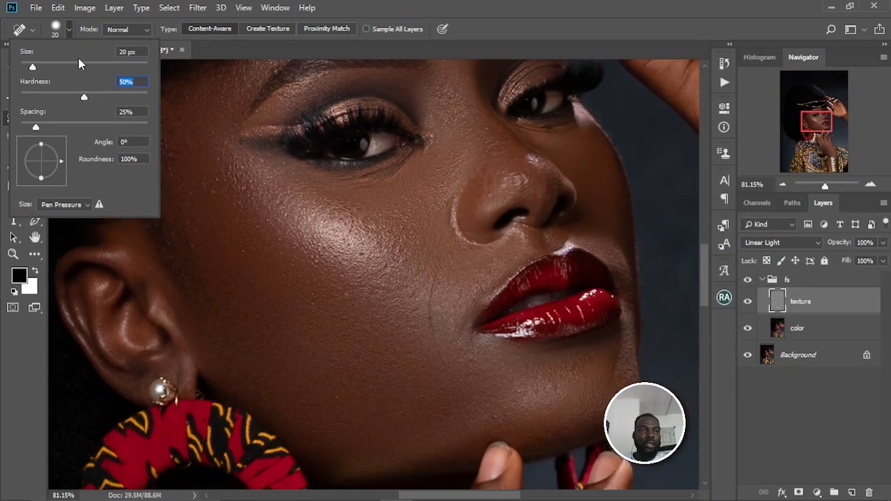
{"action": "left_click", "coordinate": [68, 35]}
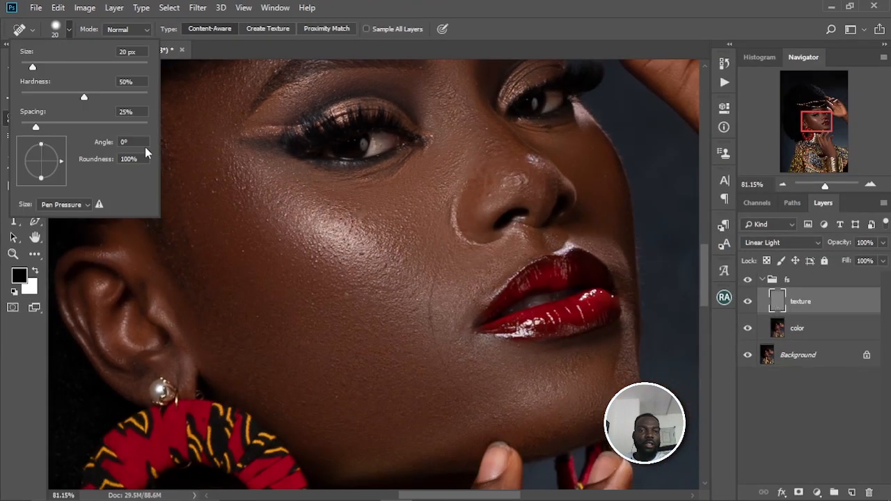
{"action": "left_click", "coordinate": [71, 28]}
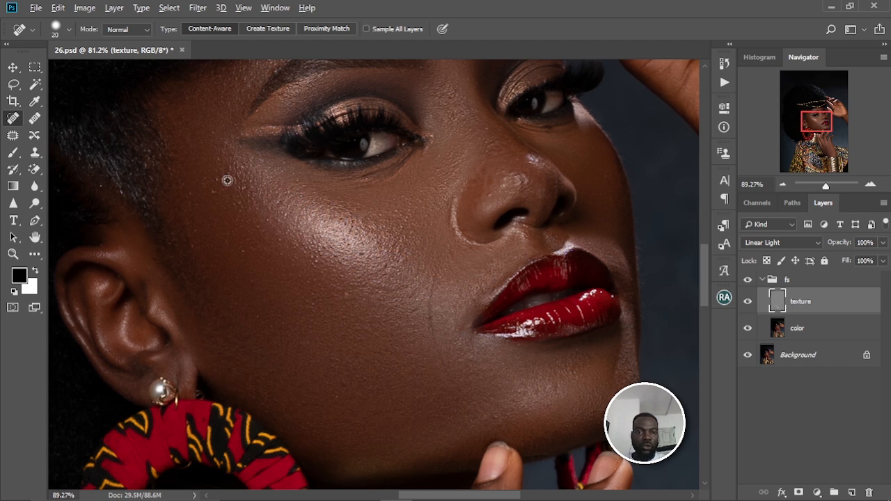
Heal the small texture spots on the temple beside the eye's outer corner with a 15 px Spot Healing Brush.
{"action": "scroll", "coordinate": [227, 180], "scroll_direction": "up", "scroll_amount": 2}
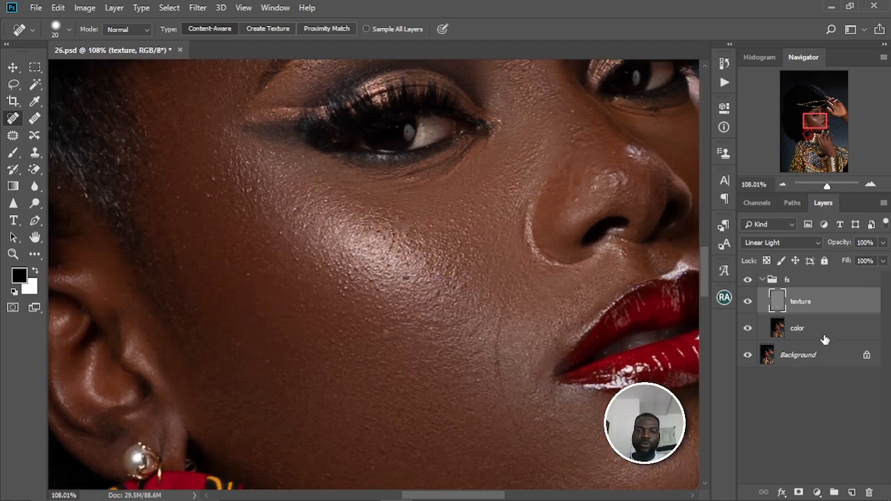
{"action": "key", "text": "bracketleft"}
{"action": "key", "text": "bracketleft"}
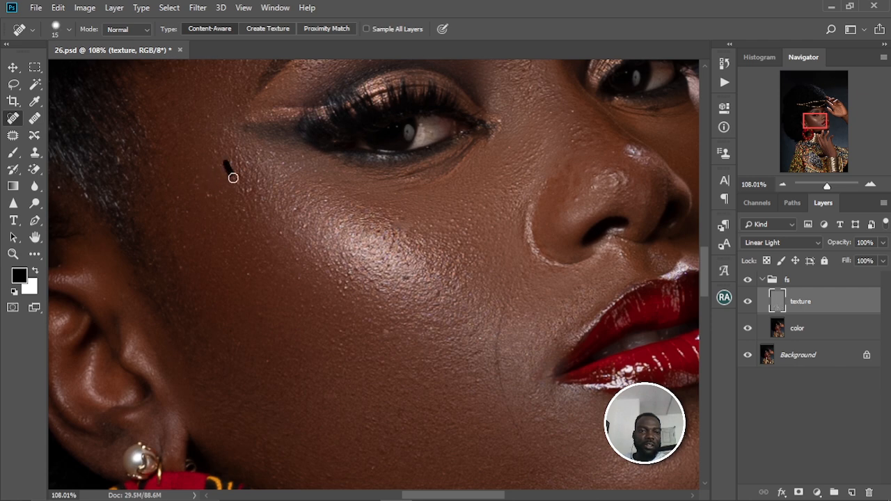
{"action": "left_click", "coordinate": [234, 179]}
{"action": "left_click", "coordinate": [225, 128]}
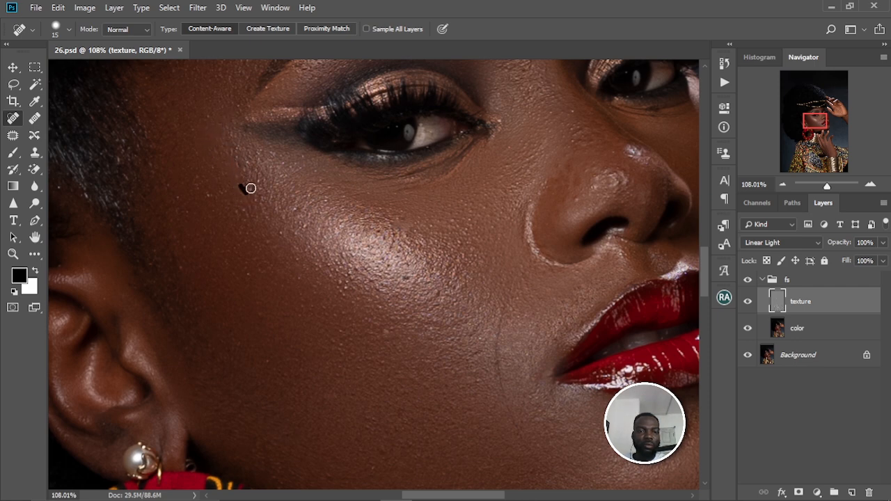
{"action": "left_click", "coordinate": [245, 189]}
Heal the bumps along the edge of the cheek highlight on the texture layer with the 15 px Spot Healing Brush.
{"action": "left_click_drag", "start_coordinate": [322, 266], "coordinate": [278, 205]}
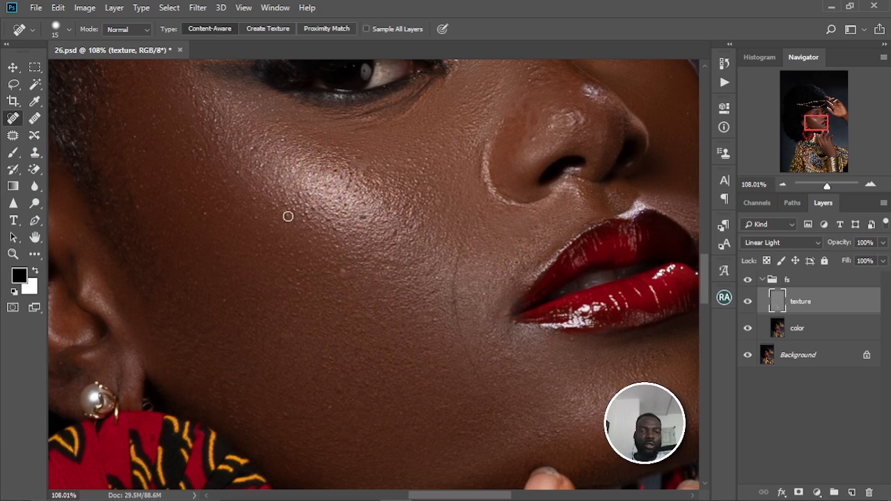
{"action": "mouse_move", "coordinate": [290, 213]}
{"action": "left_mouse_down"}
{"action": "mouse_move", "coordinate": [313, 208]}
{"action": "mouse_move", "coordinate": [303, 226]}
{"action": "mouse_move", "coordinate": [294, 213]}
{"action": "mouse_move", "coordinate": [312, 204]}
{"action": "mouse_move", "coordinate": [284, 198]}
{"action": "left_mouse_up"}
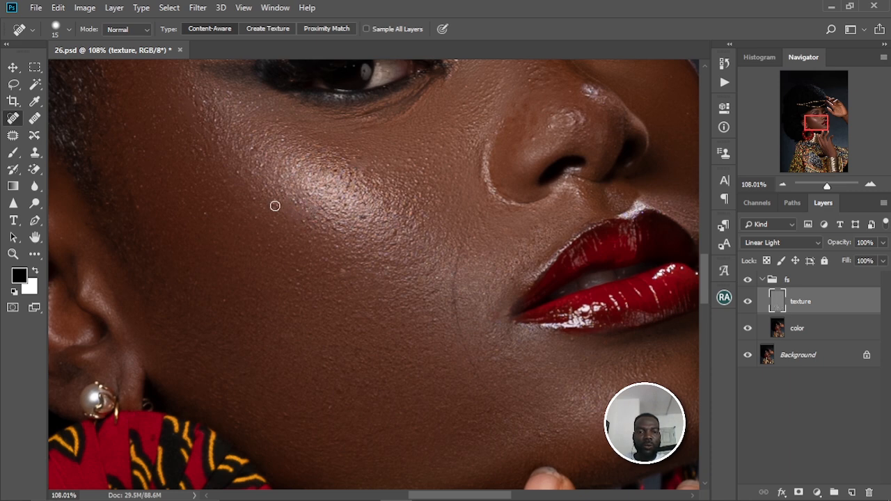
{"action": "left_click_drag", "start_coordinate": [245, 144], "coordinate": [259, 157]}
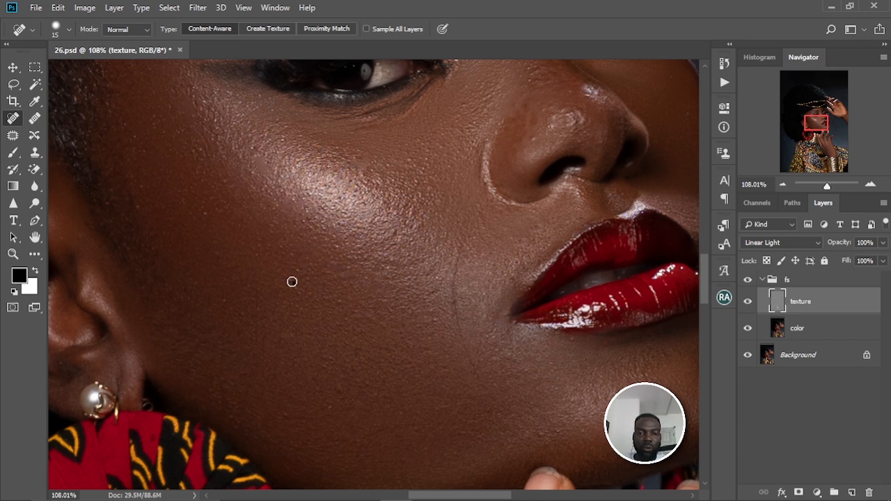
{"action": "left_click_drag", "start_coordinate": [326, 369], "coordinate": [320, 273]}
Heal the crease and blemishes beside the mouth corner and on the chin with the 15 px Spot Healing Brush.
{"action": "left_click_drag", "start_coordinate": [421, 227], "coordinate": [316, 290]}
{"action": "left_click_drag", "start_coordinate": [320, 288], "coordinate": [376, 277]}
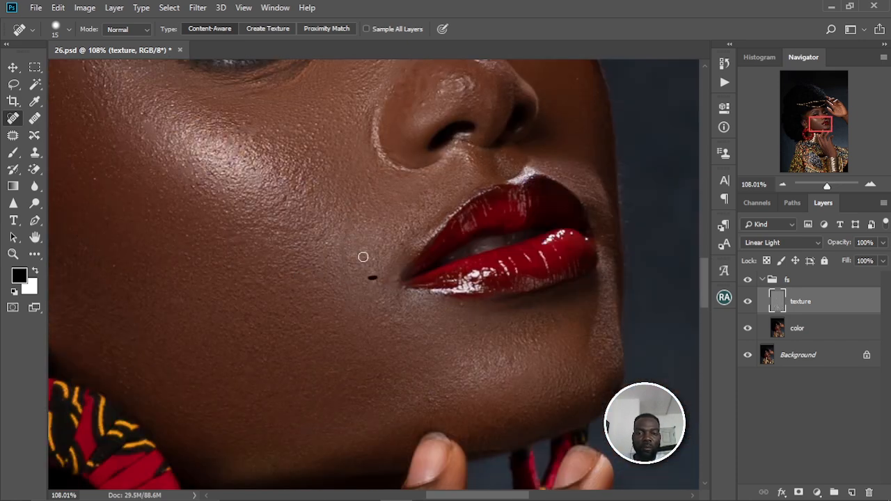
{"action": "left_click_drag", "start_coordinate": [397, 249], "coordinate": [401, 243]}
{"action": "left_click_drag", "start_coordinate": [375, 304], "coordinate": [375, 315]}
{"action": "left_click_drag", "start_coordinate": [432, 400], "coordinate": [419, 294]}
{"action": "left_click_drag", "start_coordinate": [462, 289], "coordinate": [469, 286]}
{"action": "left_click_drag", "start_coordinate": [582, 287], "coordinate": [517, 246]}
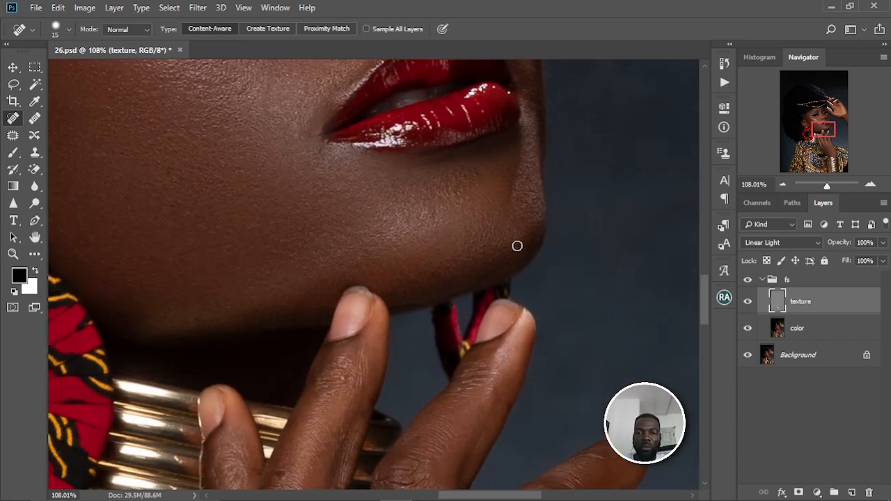
Heal the texture spots near the mouth and on the side and tip of the nose with the 15 px Spot Healing Brush.
{"action": "left_click_drag", "start_coordinate": [445, 187], "coordinate": [531, 331]}
{"action": "left_click_drag", "start_coordinate": [412, 201], "coordinate": [405, 209]}
{"action": "left_click_drag", "start_coordinate": [393, 218], "coordinate": [417, 318]}
{"action": "left_click_drag", "start_coordinate": [411, 225], "coordinate": [417, 220]}
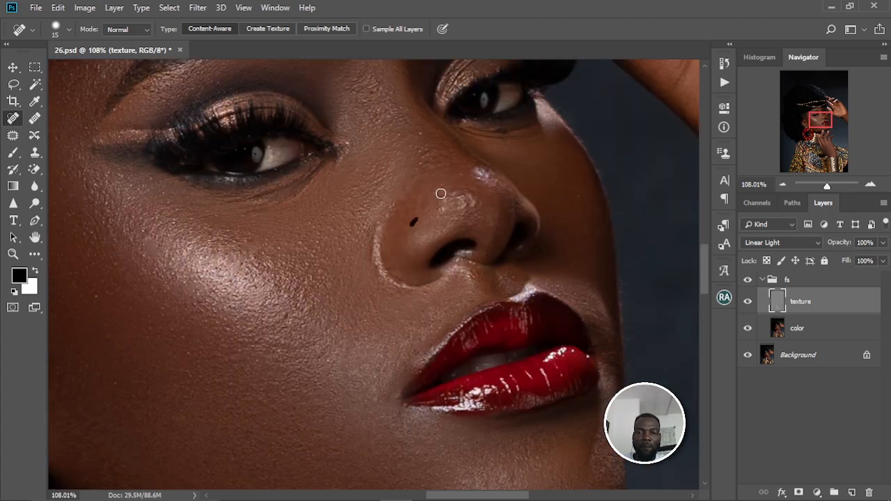
{"action": "left_click", "coordinate": [482, 212]}
{"action": "left_click_drag", "start_coordinate": [374, 158], "coordinate": [525, 298]}
{"action": "left_click_drag", "start_coordinate": [466, 119], "coordinate": [360, 163]}
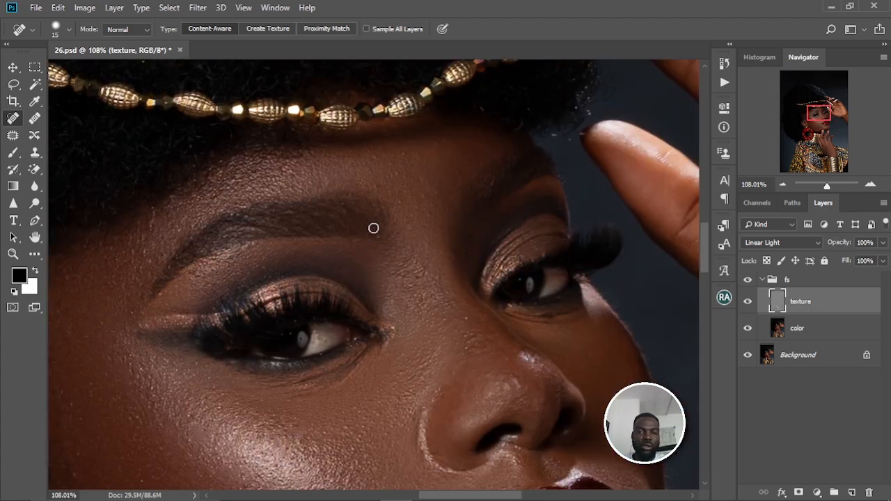
Compare the portrait with and without the fs group's retouching by toggling the group's visibility.
{"action": "scroll", "coordinate": [373, 225], "scroll_direction": "down", "scroll_amount": 3}
{"action": "scroll", "coordinate": [373, 226], "scroll_direction": "down", "scroll_amount": 4}
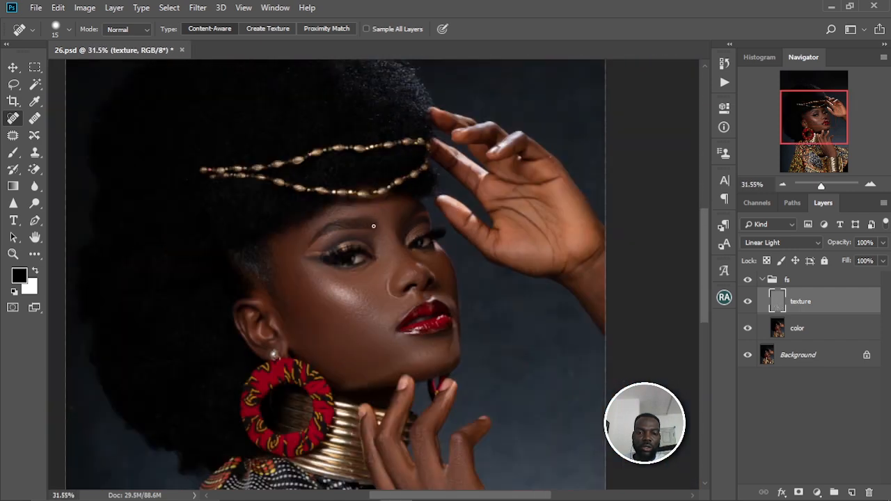
{"action": "mouse_move", "coordinate": [361, 292]}
{"action": "left_mouse_down"}
{"action": "mouse_move", "coordinate": [437, 292]}
{"action": "mouse_move", "coordinate": [436, 302]}
{"action": "mouse_move", "coordinate": [402, 265]}
{"action": "left_mouse_up"}
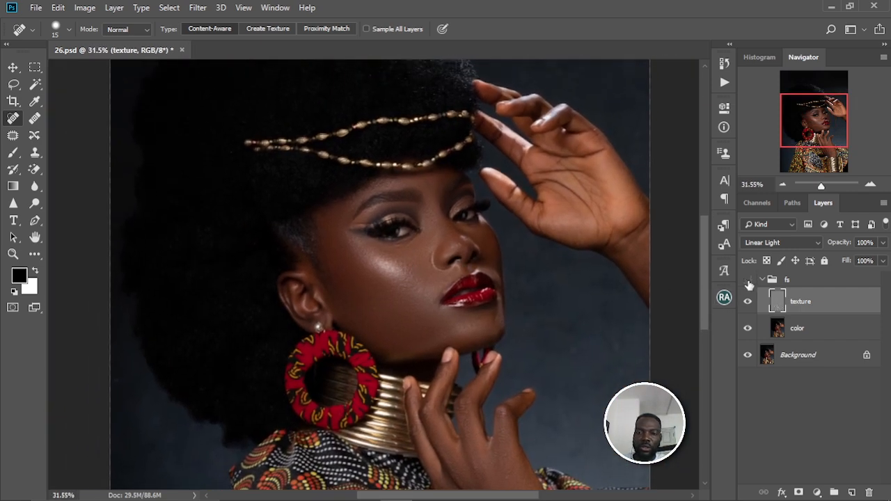
{"action": "left_click", "coordinate": [748, 282]}
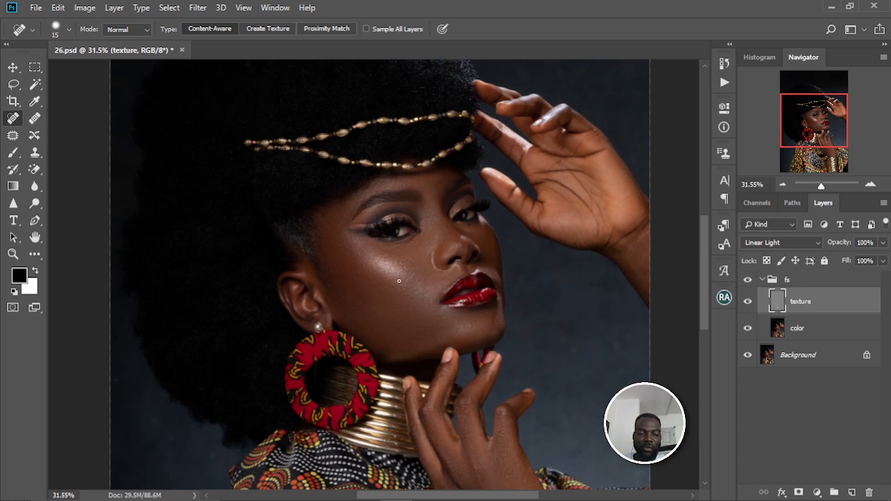
Heal the texture spots between the eyes and along the nose bridge with the 15 px Spot Healing Brush.
{"action": "scroll", "coordinate": [399, 281], "scroll_direction": "up", "scroll_amount": 4}
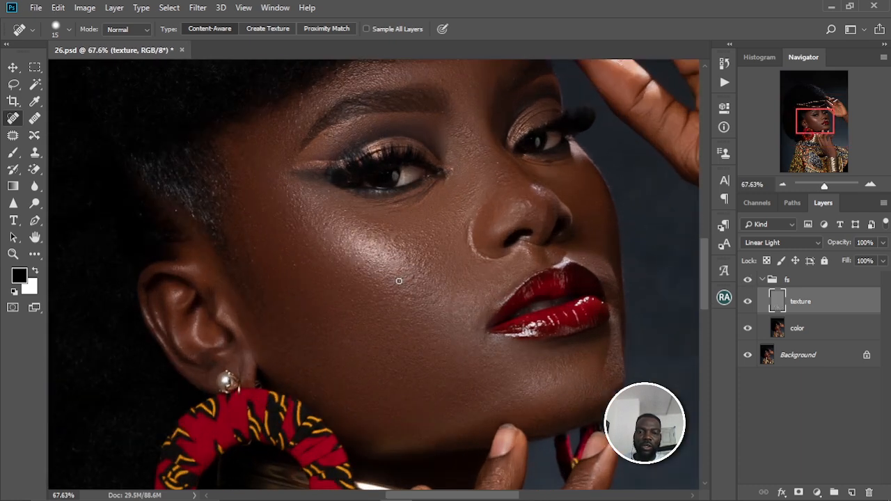
{"action": "left_click_drag", "start_coordinate": [433, 281], "coordinate": [429, 368]}
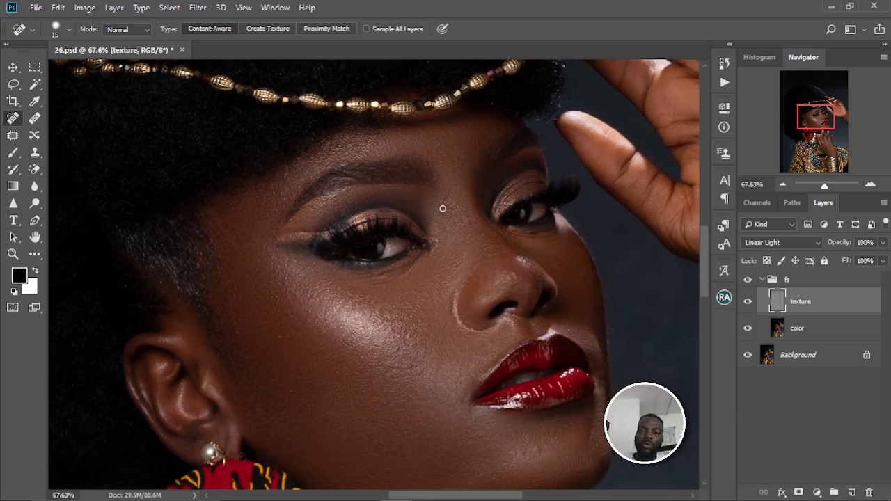
{"action": "left_click_drag", "start_coordinate": [443, 203], "coordinate": [438, 210]}
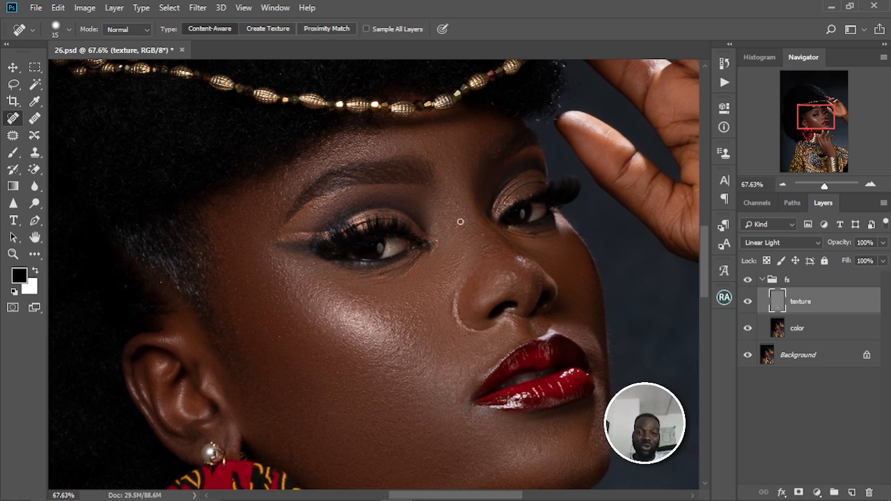
{"action": "mouse_move", "coordinate": [457, 201]}
{"action": "left_mouse_down"}
{"action": "mouse_move", "coordinate": [429, 204]}
{"action": "mouse_move", "coordinate": [450, 192]}
{"action": "left_mouse_up"}
{"action": "left_click_drag", "start_coordinate": [439, 206], "coordinate": [443, 205]}
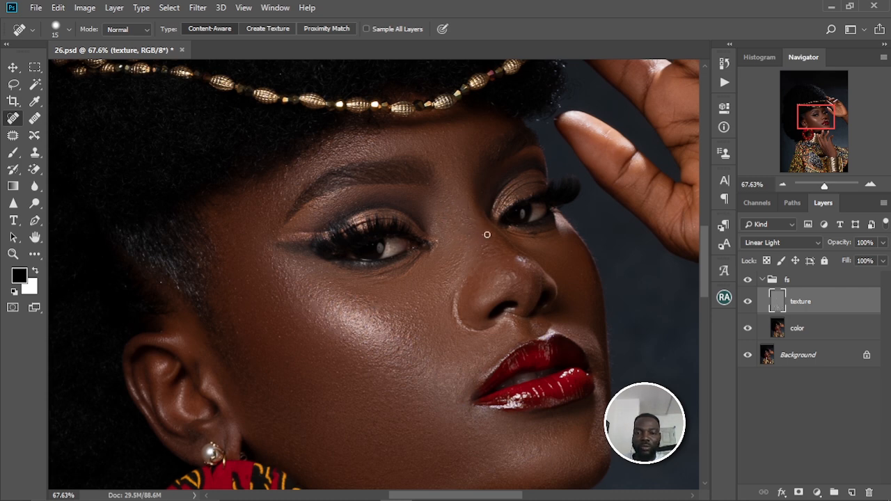
{"action": "left_click_drag", "start_coordinate": [481, 254], "coordinate": [490, 252]}
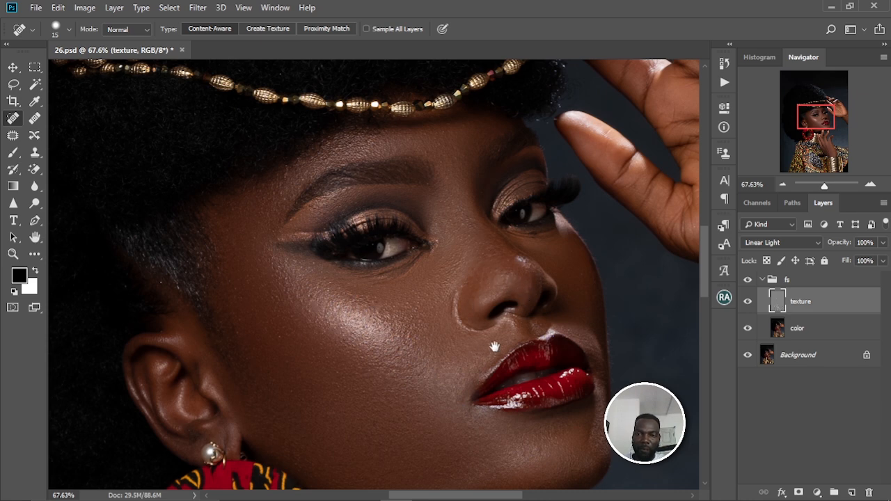
Heal the small dark spots under the nostrils, beside the far mouth corner and on the far cheek with a 10 px Spot Healing Brush.
{"action": "left_click_drag", "start_coordinate": [494, 345], "coordinate": [476, 299]}
{"action": "scroll", "coordinate": [476, 269], "scroll_direction": "up", "scroll_amount": 3}
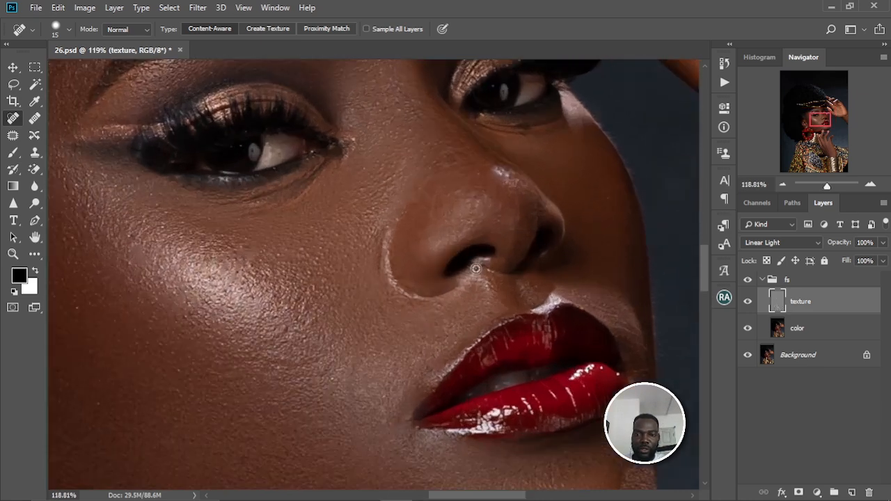
{"action": "key", "text": "bracketleft"}
{"action": "key", "text": "bracketleft"}
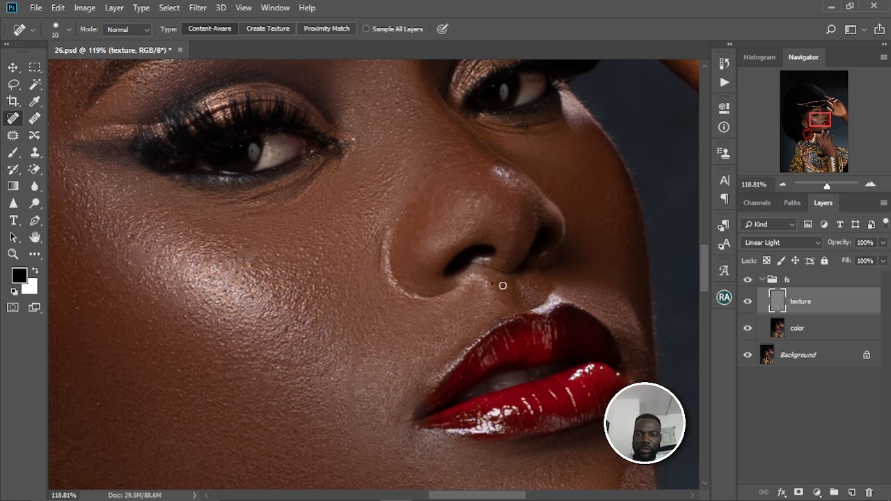
{"action": "left_click", "coordinate": [492, 283]}
{"action": "mouse_move", "coordinate": [486, 305]}
{"action": "left_mouse_down"}
{"action": "mouse_move", "coordinate": [473, 322]}
{"action": "mouse_move", "coordinate": [420, 300]}
{"action": "mouse_move", "coordinate": [377, 320]}
{"action": "left_mouse_up"}
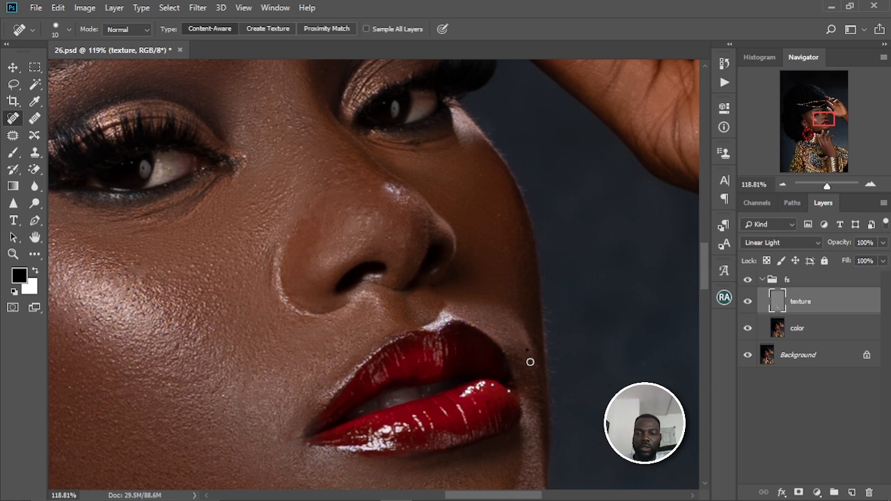
{"action": "mouse_move", "coordinate": [503, 322]}
{"action": "left_mouse_down"}
{"action": "mouse_move", "coordinate": [496, 283]}
{"action": "mouse_move", "coordinate": [548, 412]}
{"action": "mouse_move", "coordinate": [496, 386]}
{"action": "left_mouse_up"}
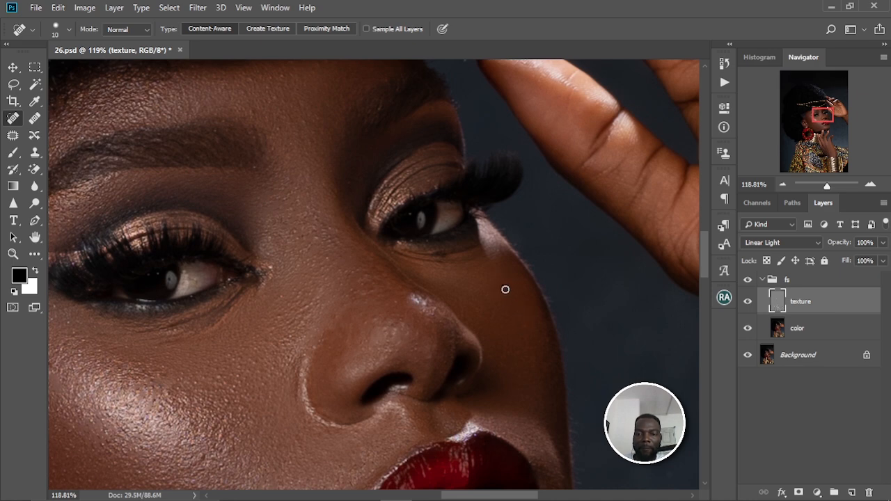
Soften the cheek highlight on the color layer with the Mixer Brush at 125 px.
{"action": "scroll", "coordinate": [448, 289], "scroll_direction": "down", "scroll_amount": 5}
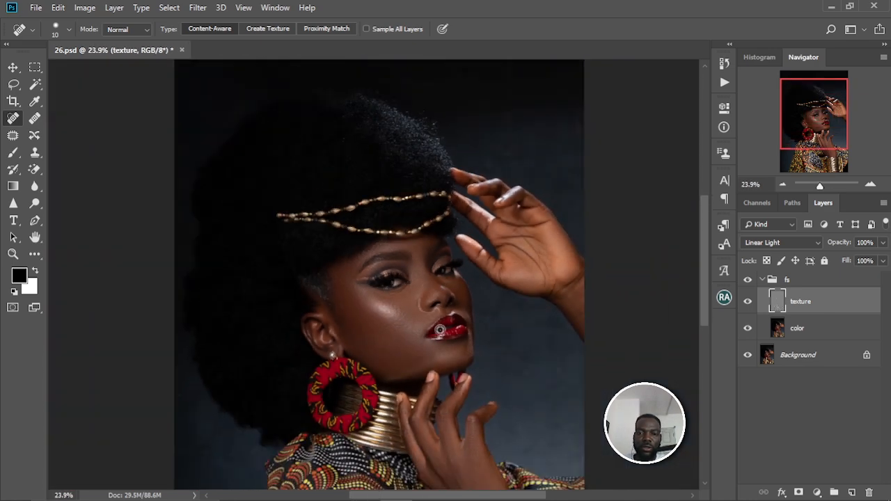
{"action": "scroll", "coordinate": [440, 329], "scroll_direction": "down", "scroll_amount": 1}
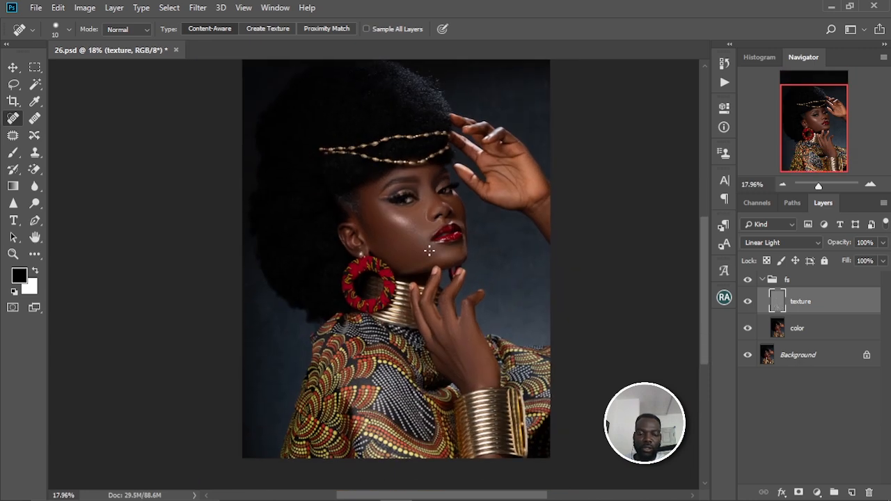
{"action": "scroll", "coordinate": [429, 250], "scroll_direction": "up", "scroll_amount": 2}
{"action": "left_click_drag", "start_coordinate": [429, 193], "coordinate": [443, 249]}
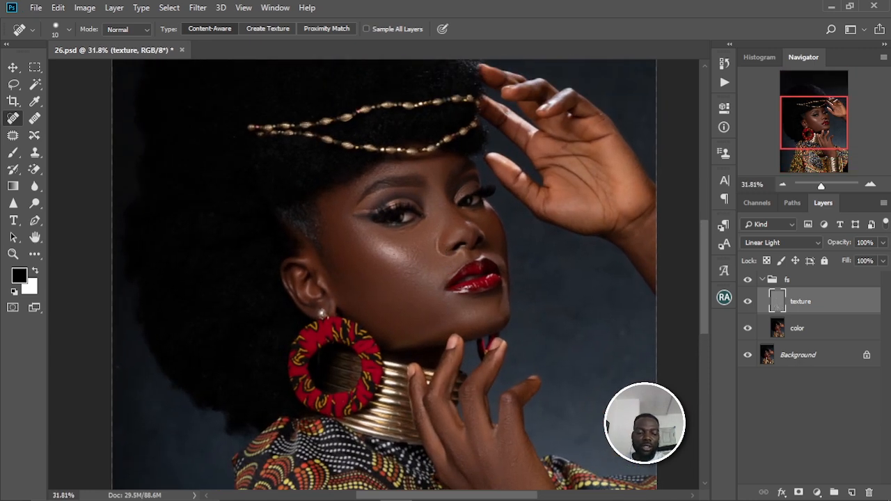
{"action": "scroll", "coordinate": [410, 254], "scroll_direction": "up", "scroll_amount": 1}
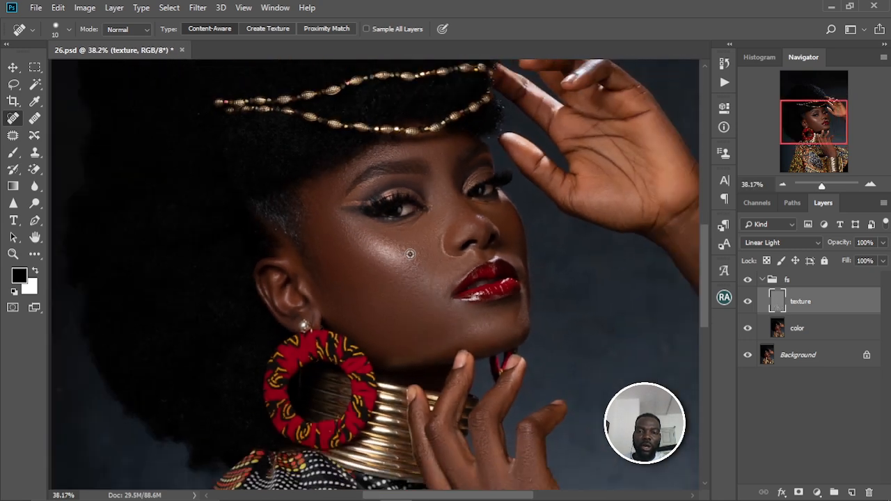
{"action": "left_click", "coordinate": [808, 331]}
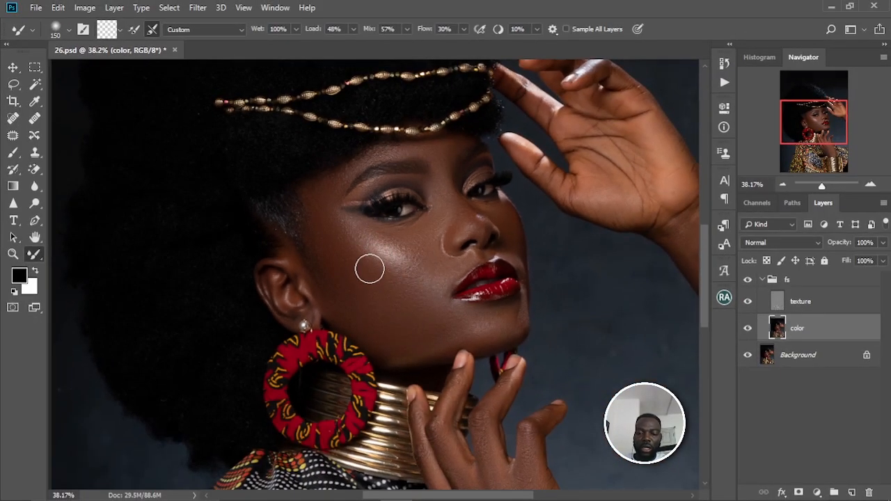
{"action": "key", "text": "bracketleft"}
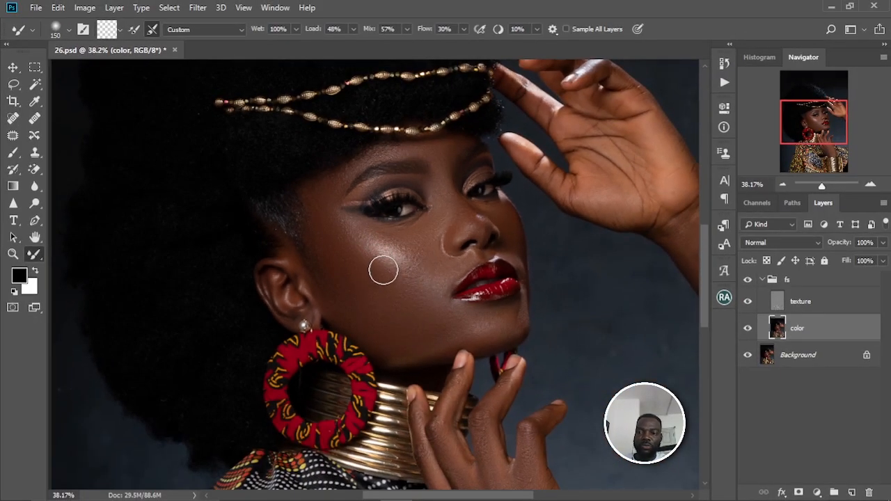
{"action": "key", "text": "bracketright"}
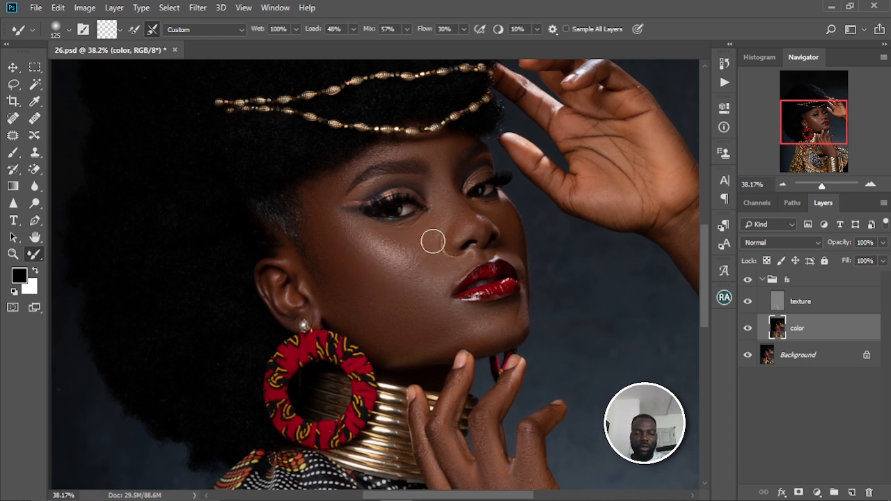
Heal the creases beneath both eyes on the texture layer with a 25 px Spot Healing Brush.
{"action": "scroll", "coordinate": [432, 241], "scroll_direction": "down", "scroll_amount": 3}
{"action": "scroll", "coordinate": [433, 241], "scroll_direction": "up", "scroll_amount": 2}
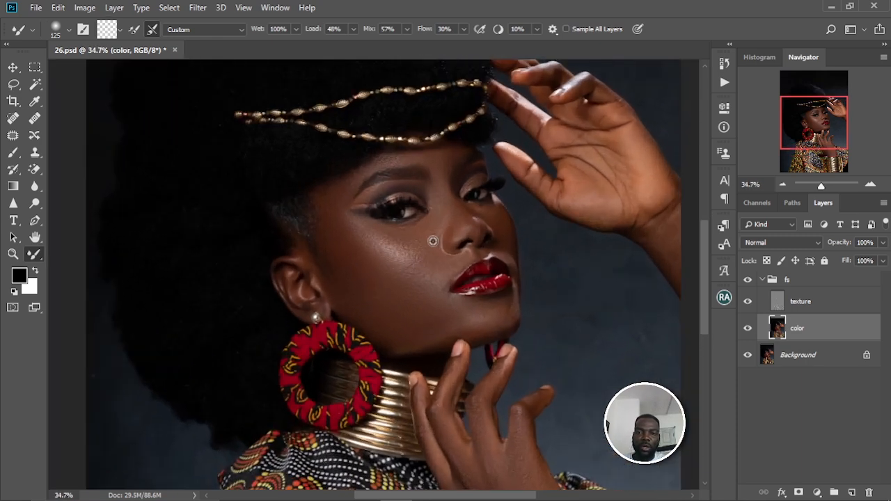
{"action": "scroll", "coordinate": [432, 241], "scroll_direction": "up", "scroll_amount": 1}
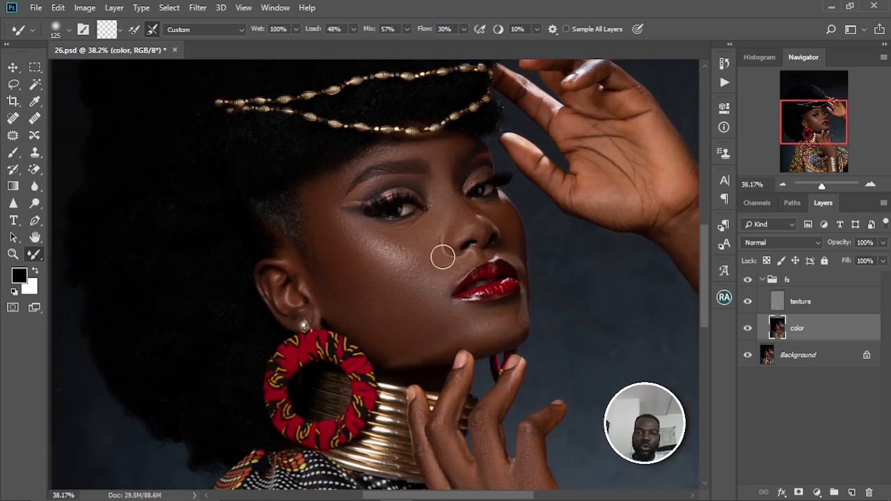
{"action": "scroll", "coordinate": [443, 256], "scroll_direction": "up", "scroll_amount": 3}
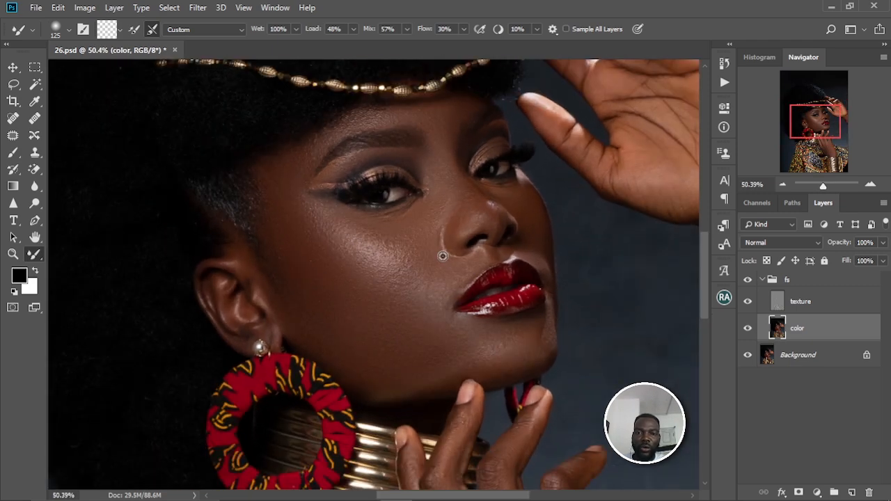
{"action": "scroll", "coordinate": [443, 257], "scroll_direction": "up", "scroll_amount": 2}
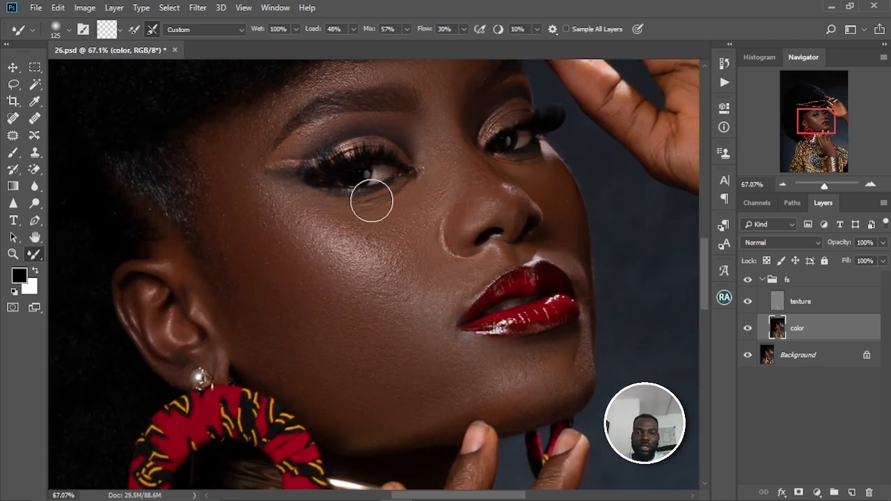
{"action": "left_click", "coordinate": [810, 302]}
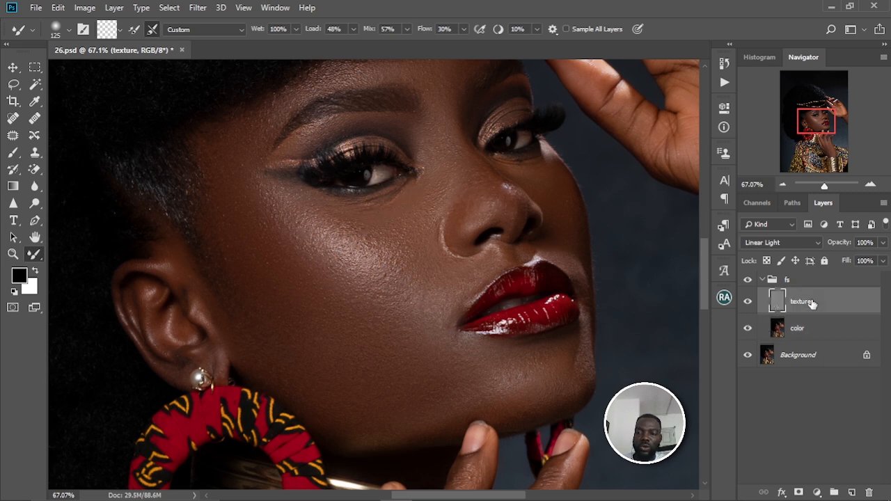
{"action": "left_click", "coordinate": [12, 119]}
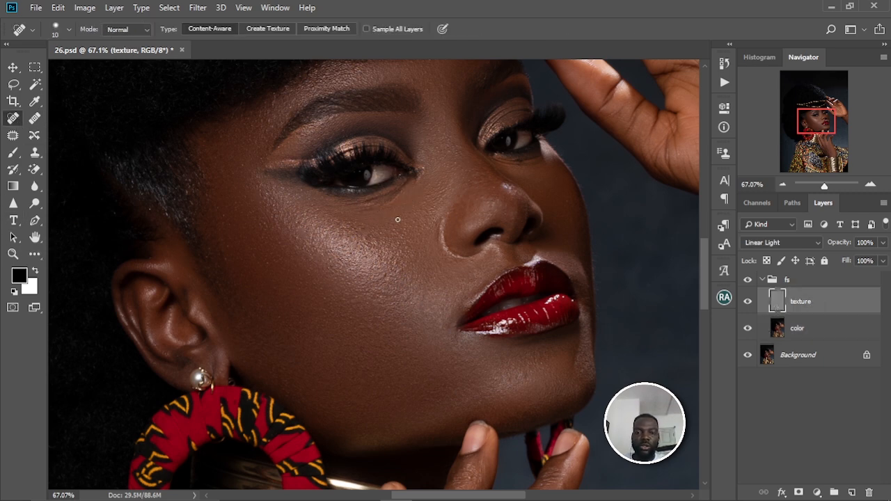
{"action": "key", "text": "bracketright"}
{"action": "key", "text": "bracketright"}
{"action": "key", "text": "bracketright"}
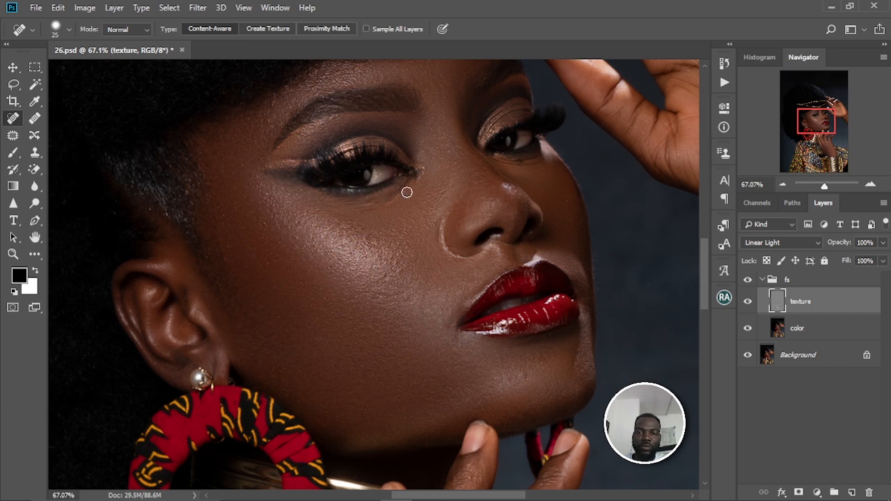
{"action": "mouse_move", "coordinate": [362, 207]}
{"action": "left_mouse_down"}
{"action": "mouse_move", "coordinate": [400, 184]}
{"action": "mouse_move", "coordinate": [372, 209]}
{"action": "mouse_move", "coordinate": [337, 205]}
{"action": "mouse_move", "coordinate": [396, 189]}
{"action": "mouse_move", "coordinate": [372, 197]}
{"action": "left_mouse_up"}
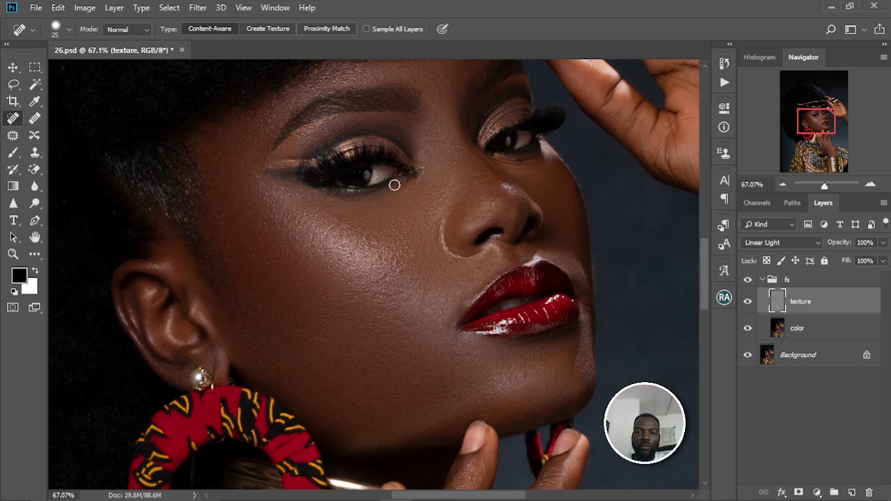
{"action": "mouse_move", "coordinate": [398, 196]}
{"action": "left_mouse_down"}
{"action": "mouse_move", "coordinate": [331, 203]}
{"action": "mouse_move", "coordinate": [355, 211]}
{"action": "left_mouse_up"}
{"action": "left_click", "coordinate": [357, 224]}
{"action": "mouse_move", "coordinate": [519, 176]}
{"action": "left_mouse_down"}
{"action": "mouse_move", "coordinate": [470, 273]}
{"action": "mouse_move", "coordinate": [471, 258]}
{"action": "mouse_move", "coordinate": [450, 258]}
{"action": "mouse_move", "coordinate": [455, 263]}
{"action": "left_mouse_up"}
{"action": "mouse_move", "coordinate": [475, 260]}
{"action": "left_mouse_down"}
{"action": "mouse_move", "coordinate": [464, 258]}
{"action": "mouse_move", "coordinate": [485, 256]}
{"action": "mouse_move", "coordinate": [449, 255]}
{"action": "mouse_move", "coordinate": [496, 257]}
{"action": "left_mouse_up"}
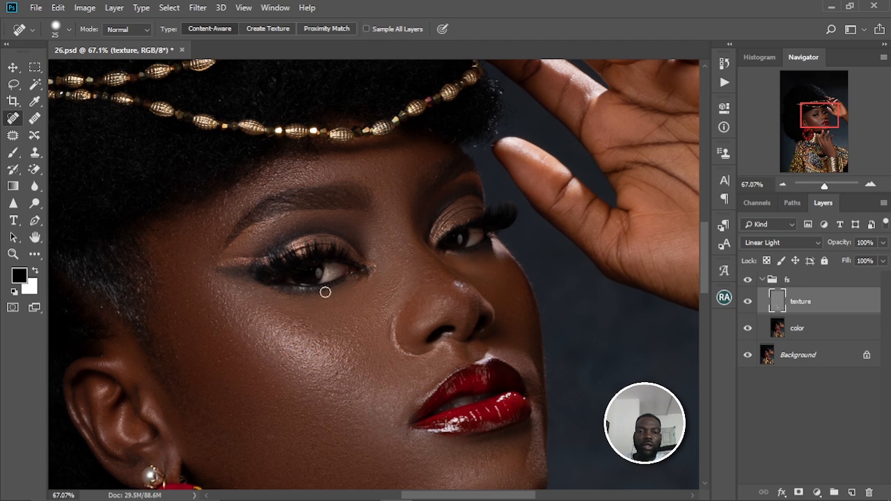
Collapse the fs group and run the Teeth and Eye whitening action above it.
{"action": "scroll", "coordinate": [243, 222], "scroll_direction": "down", "scroll_amount": 4}
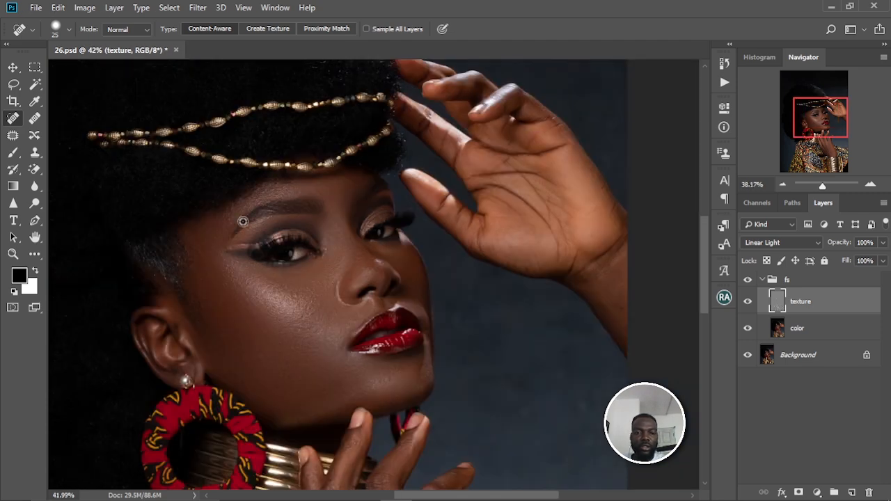
{"action": "scroll", "coordinate": [393, 273], "scroll_direction": "up", "scroll_amount": 1}
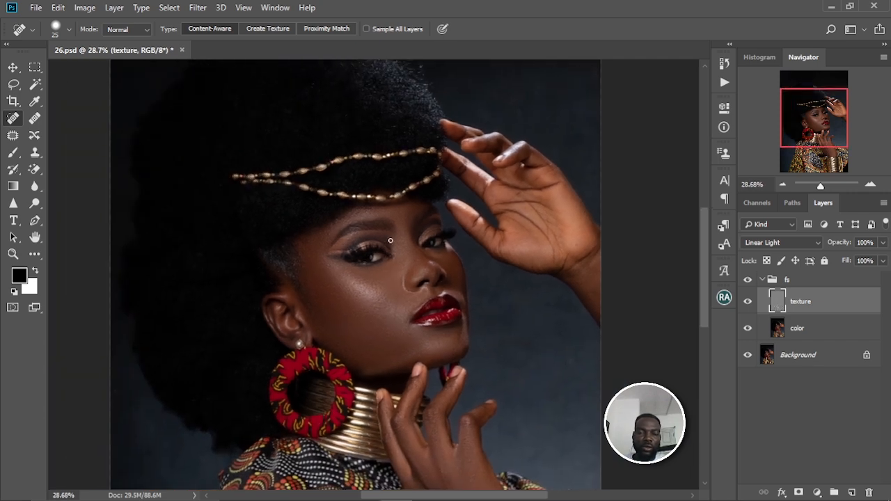
{"action": "scroll", "coordinate": [391, 240], "scroll_direction": "up", "scroll_amount": 3}
{"action": "left_click_drag", "start_coordinate": [387, 310], "coordinate": [392, 273]}
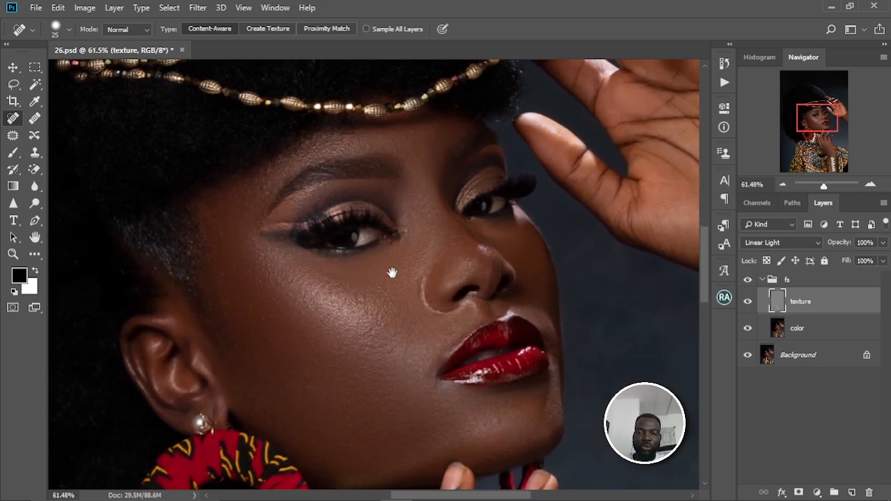
{"action": "left_click", "coordinate": [763, 280]}
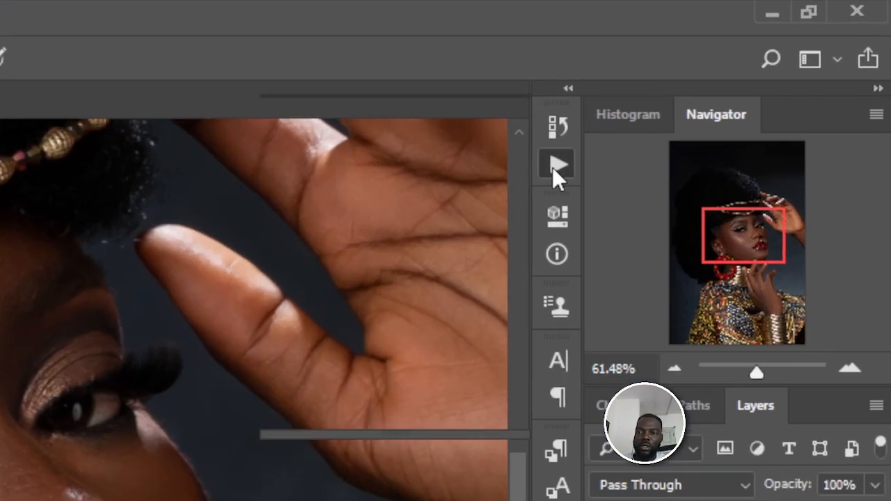
{"action": "left_click", "coordinate": [724, 83]}
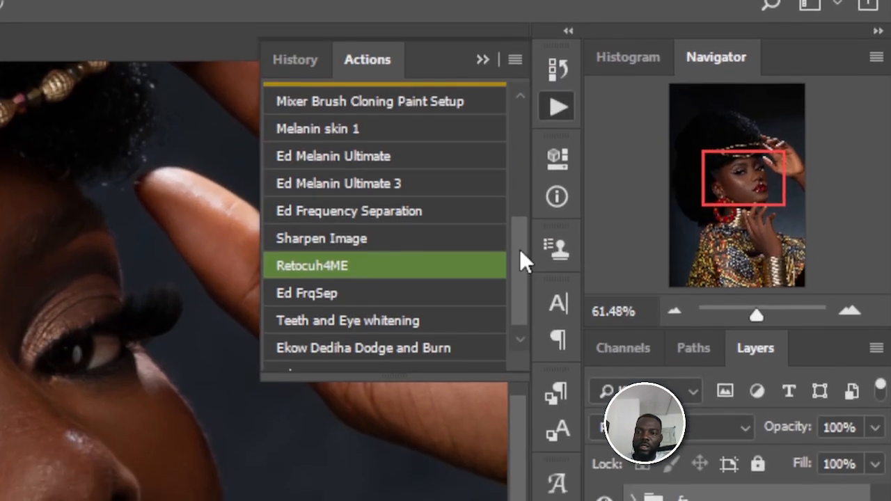
{"action": "left_click_drag", "start_coordinate": [519, 248], "coordinate": [522, 270]}
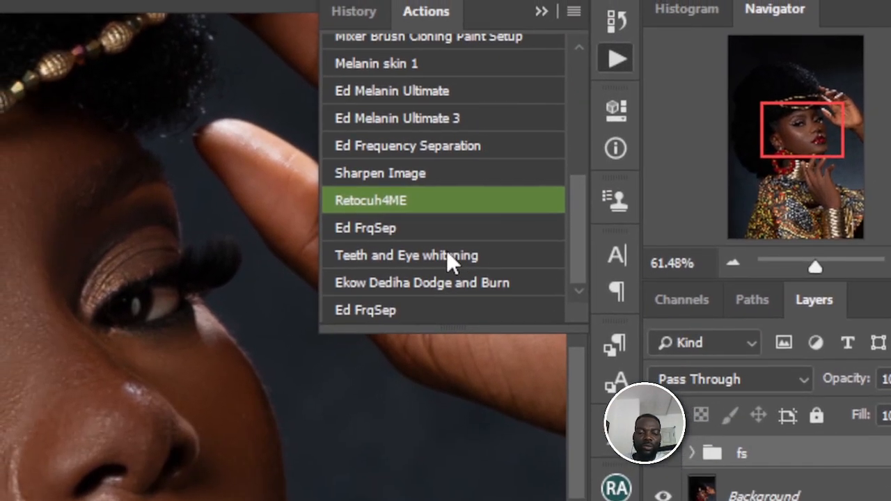
{"action": "left_click", "coordinate": [448, 253]}
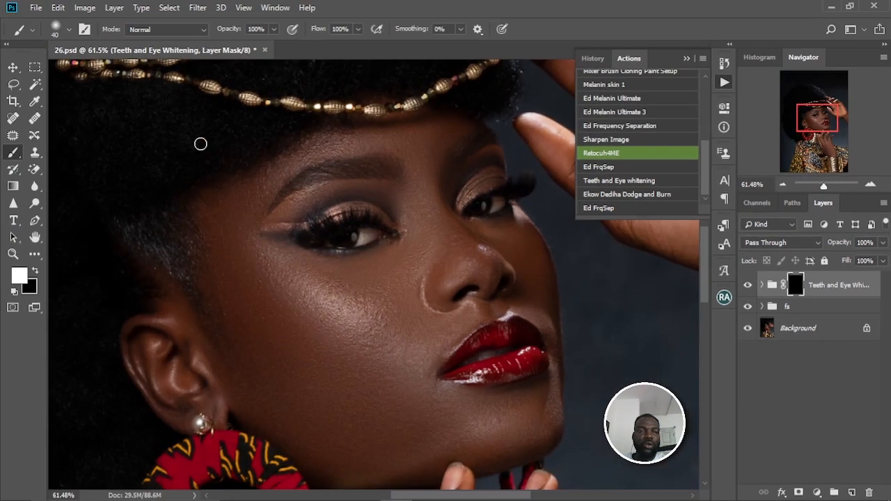
Paint white over the near eye's white on the Teeth and Eye Whitening group mask with a 20 px brush.
{"action": "left_click", "coordinate": [685, 59]}
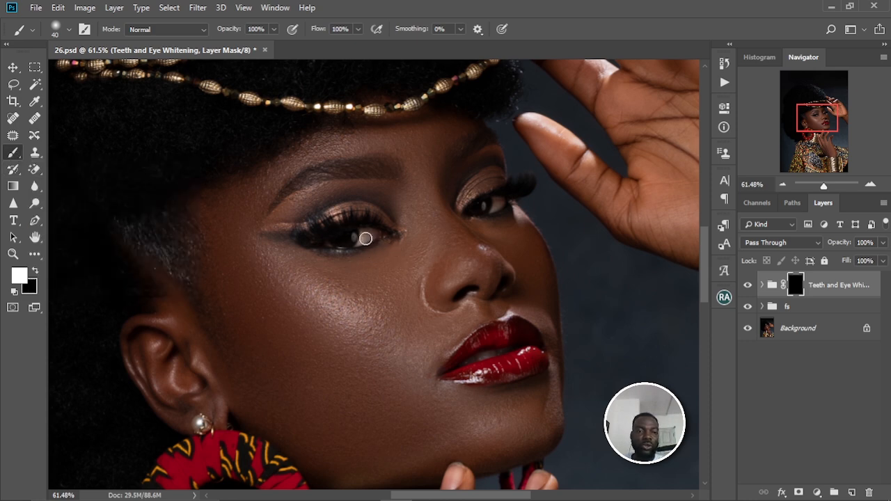
{"action": "scroll", "coordinate": [365, 239], "scroll_direction": "up", "scroll_amount": 3}
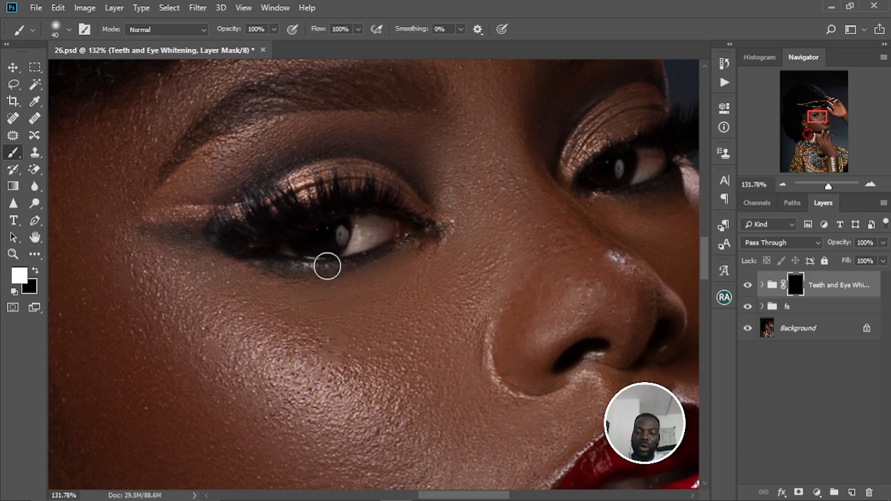
{"action": "key", "text": "bracketleft"}
{"action": "key", "text": "bracketleft"}
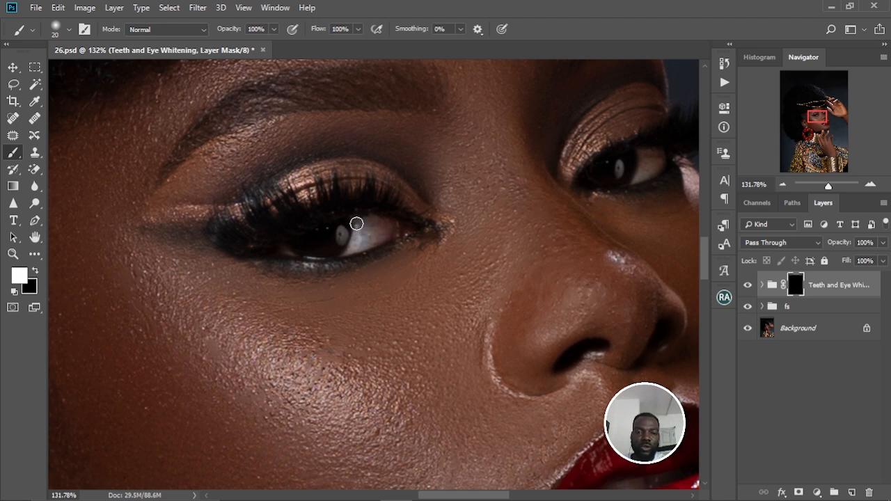
{"action": "mouse_move", "coordinate": [355, 223]}
{"action": "left_mouse_down"}
{"action": "mouse_move", "coordinate": [378, 225]}
{"action": "mouse_move", "coordinate": [354, 248]}
{"action": "mouse_move", "coordinate": [377, 221]}
{"action": "mouse_move", "coordinate": [383, 231]}
{"action": "left_mouse_up"}
{"action": "key", "text": "bracketleft"}
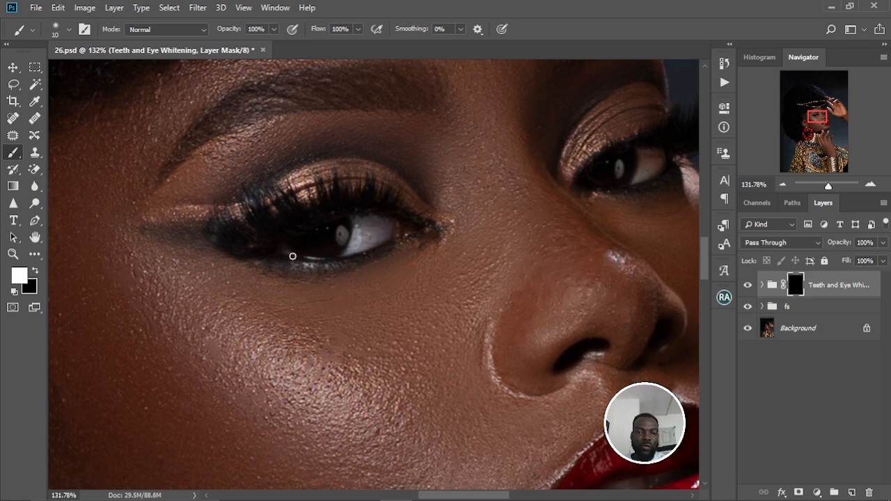
{"action": "key", "text": "bracketright"}
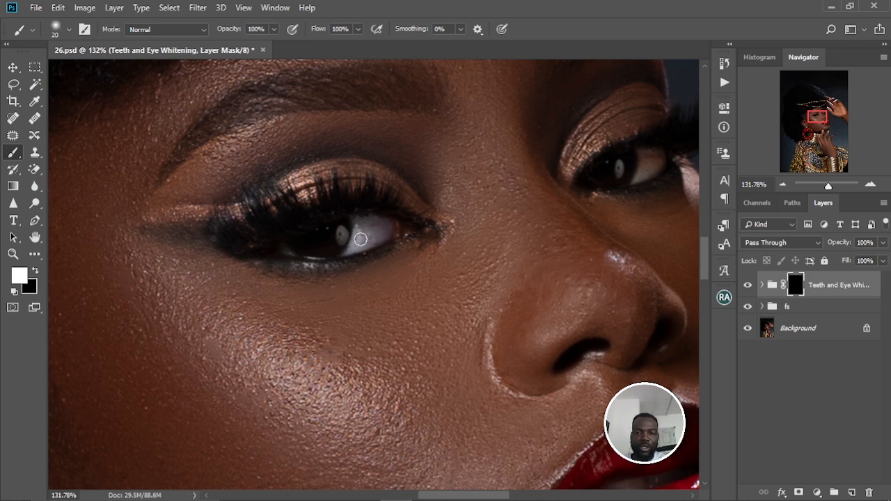
{"action": "left_click_drag", "start_coordinate": [378, 229], "coordinate": [383, 233]}
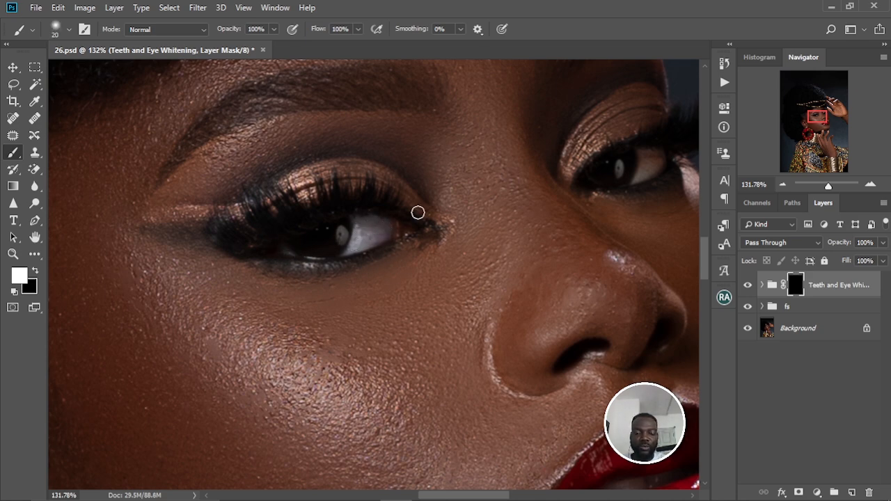
Paint the far eye's white into the Teeth and Eye Whitening group mask with the 20 px white brush.
{"action": "left_click_drag", "start_coordinate": [513, 205], "coordinate": [339, 251]}
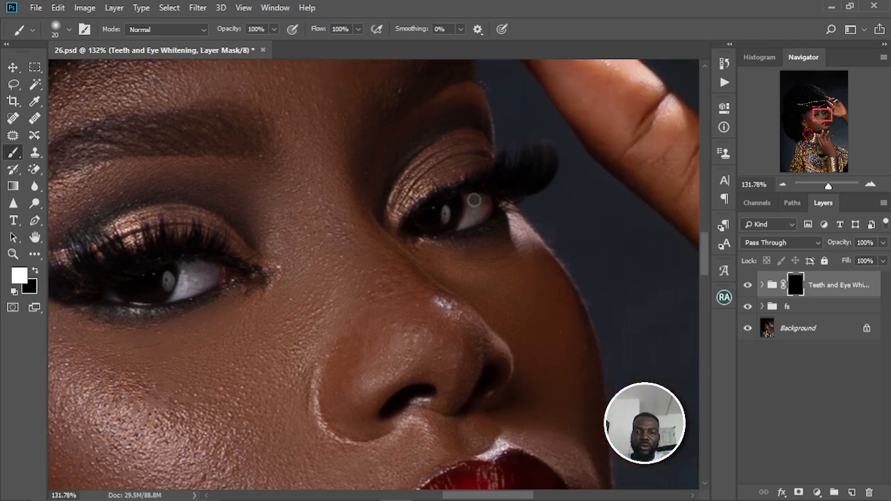
{"action": "mouse_move", "coordinate": [479, 213]}
{"action": "left_mouse_down"}
{"action": "mouse_move", "coordinate": [486, 210]}
{"action": "mouse_move", "coordinate": [464, 220]}
{"action": "mouse_move", "coordinate": [467, 198]}
{"action": "mouse_move", "coordinate": [486, 203]}
{"action": "mouse_move", "coordinate": [466, 219]}
{"action": "mouse_move", "coordinate": [474, 202]}
{"action": "mouse_move", "coordinate": [478, 215]}
{"action": "left_mouse_up"}
{"action": "mouse_move", "coordinate": [402, 458]}
{"action": "left_mouse_down"}
{"action": "mouse_move", "coordinate": [396, 302]}
{"action": "mouse_move", "coordinate": [432, 255]}
{"action": "mouse_move", "coordinate": [494, 216]}
{"action": "mouse_move", "coordinate": [439, 237]}
{"action": "left_mouse_up"}
{"action": "mouse_move", "coordinate": [507, 215]}
{"action": "left_mouse_down"}
{"action": "mouse_move", "coordinate": [435, 236]}
{"action": "mouse_move", "coordinate": [482, 225]}
{"action": "mouse_move", "coordinate": [470, 228]}
{"action": "mouse_move", "coordinate": [470, 193]}
{"action": "mouse_move", "coordinate": [470, 319]}
{"action": "left_mouse_up"}
{"action": "scroll", "coordinate": [468, 220], "scroll_direction": "down", "scroll_amount": 5}
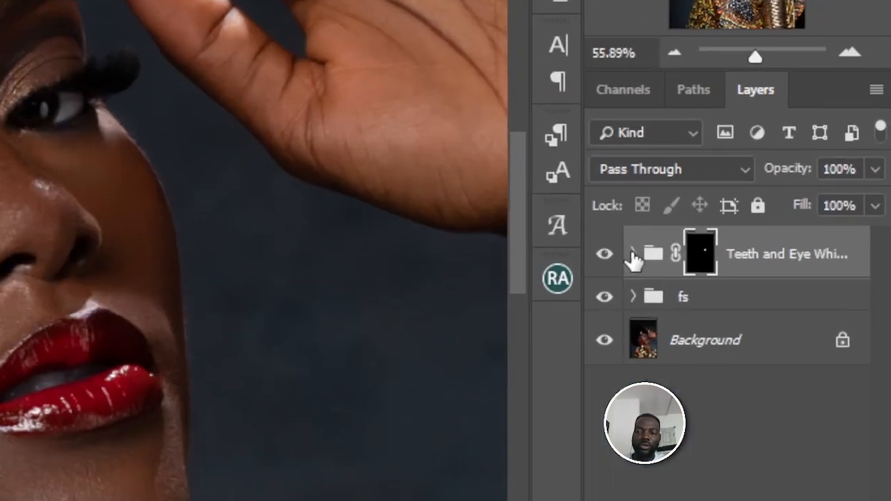
Add a Curves adjustment layer above Channel Mixer 1 inside the Teeth and Eye Whitening group.
{"action": "left_click", "coordinate": [632, 255]}
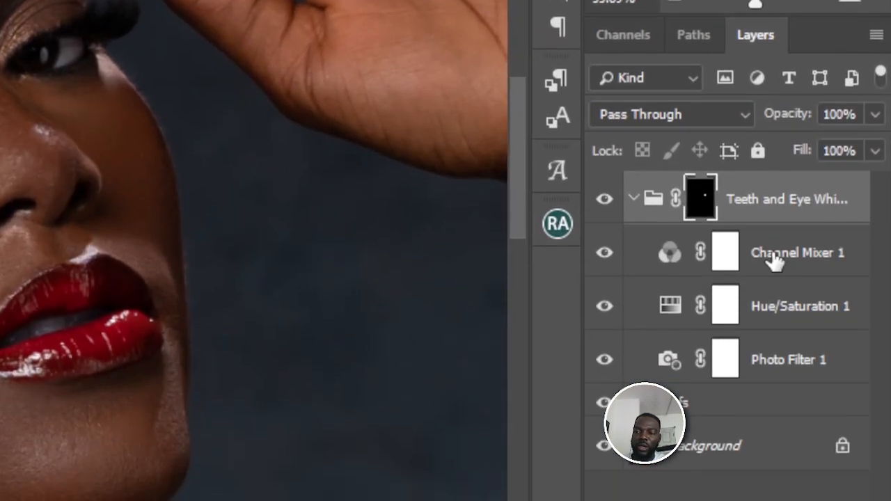
{"action": "left_click", "coordinate": [723, 270]}
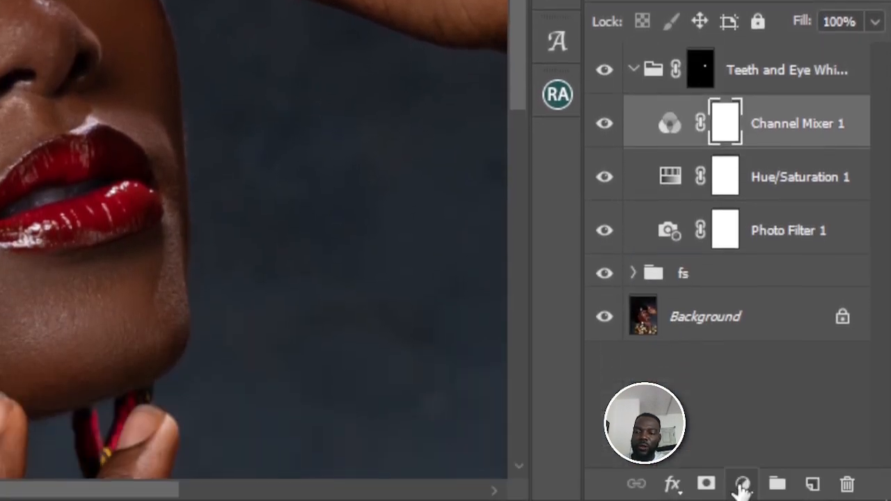
{"action": "left_click", "coordinate": [742, 485]}
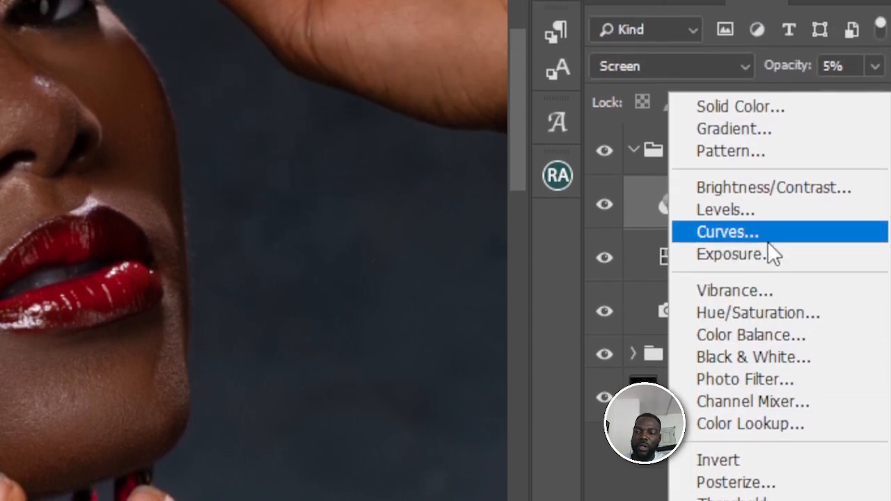
{"action": "left_click", "coordinate": [765, 152]}
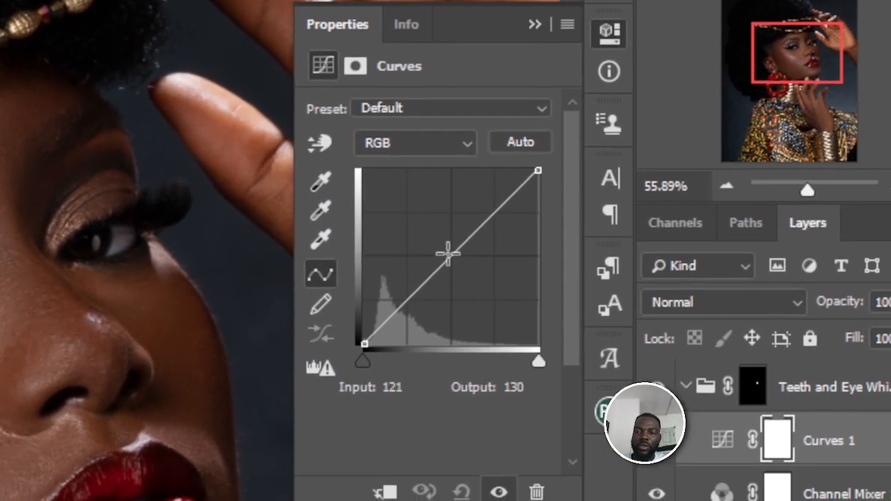
Brighten the eye whites by raising the midtones of the RGB curve with a point at input 117.
{"action": "left_click", "coordinate": [452, 255]}
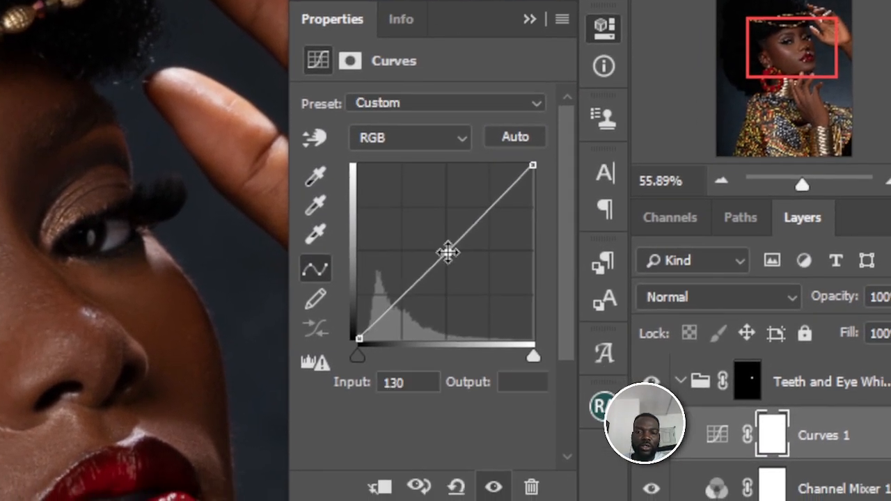
{"action": "left_click_drag", "start_coordinate": [447, 252], "coordinate": [440, 242]}
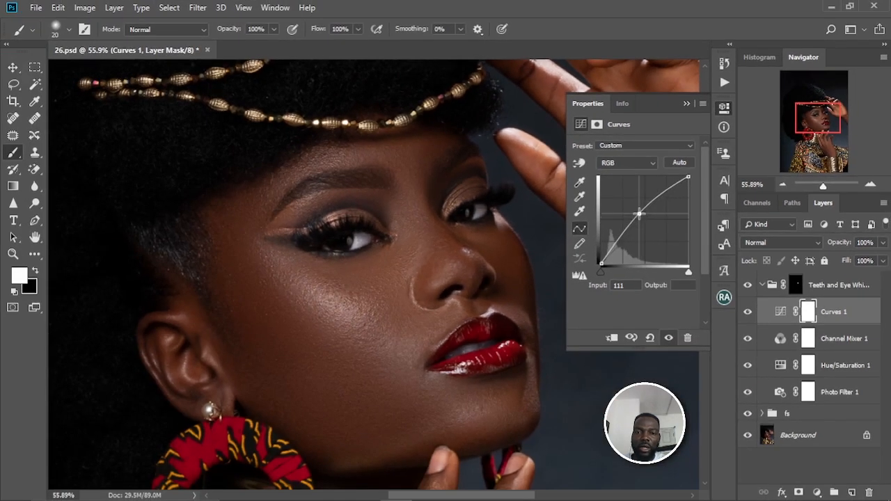
{"action": "left_click_drag", "start_coordinate": [638, 212], "coordinate": [640, 212]}
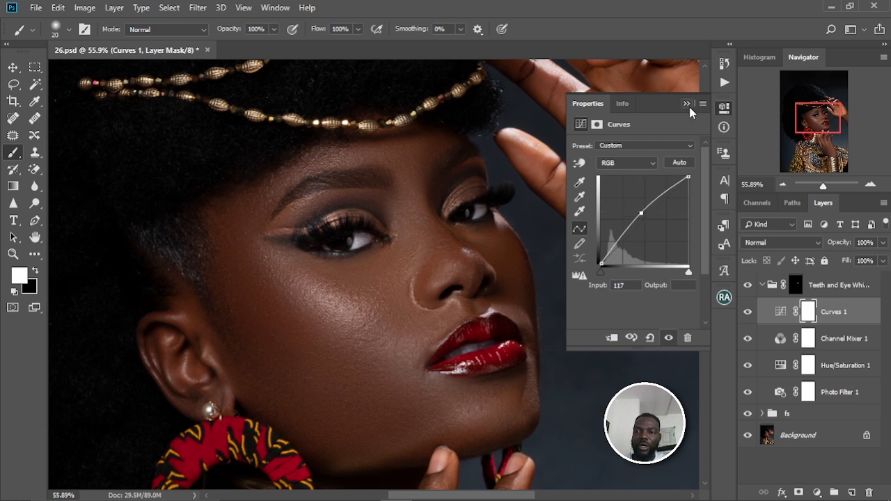
{"action": "left_click", "coordinate": [687, 105]}
Compare the eyes with and without the Curves 1 layer, and with and without the whole whitening group.
{"action": "left_click", "coordinate": [748, 314]}
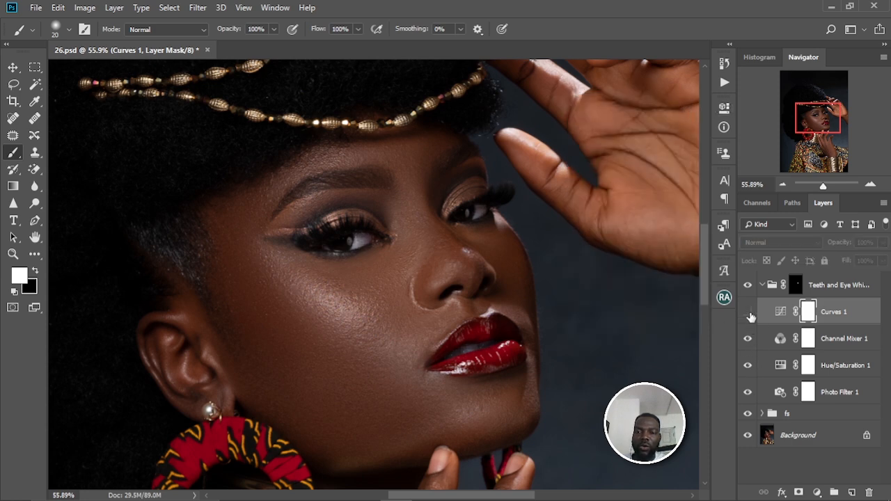
{"action": "left_click", "coordinate": [749, 315]}
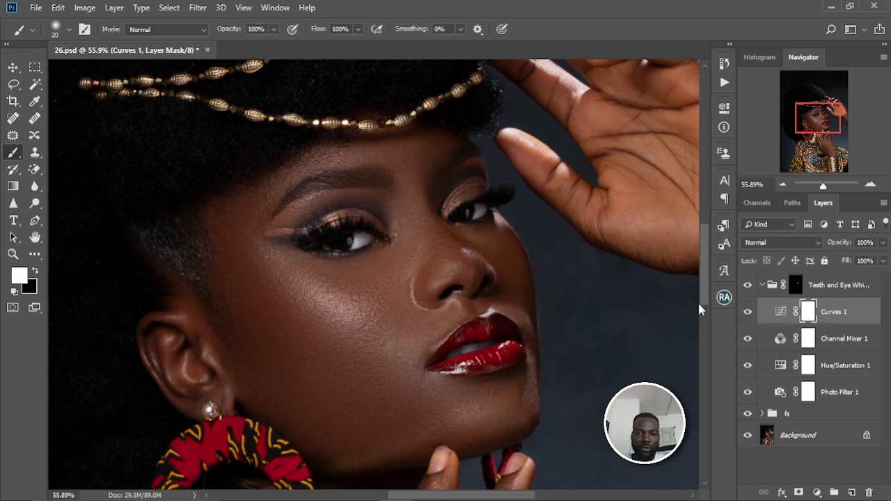
{"action": "scroll", "coordinate": [627, 267], "scroll_direction": "down", "scroll_amount": 3}
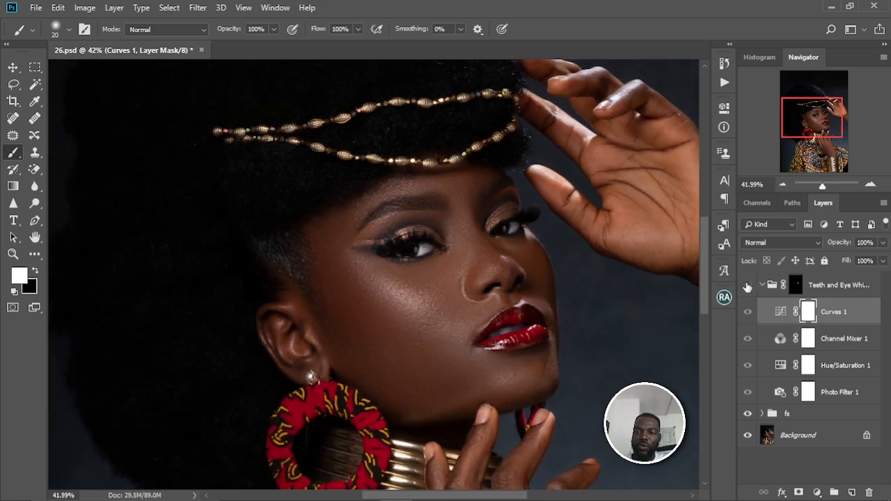
{"action": "left_click", "coordinate": [747, 285]}
{"action": "left_click", "coordinate": [747, 285]}
Examine the whitened eyes and retouched skin both in close-up and across the whole portrait.
{"action": "left_click_drag", "start_coordinate": [562, 326], "coordinate": [470, 295]}
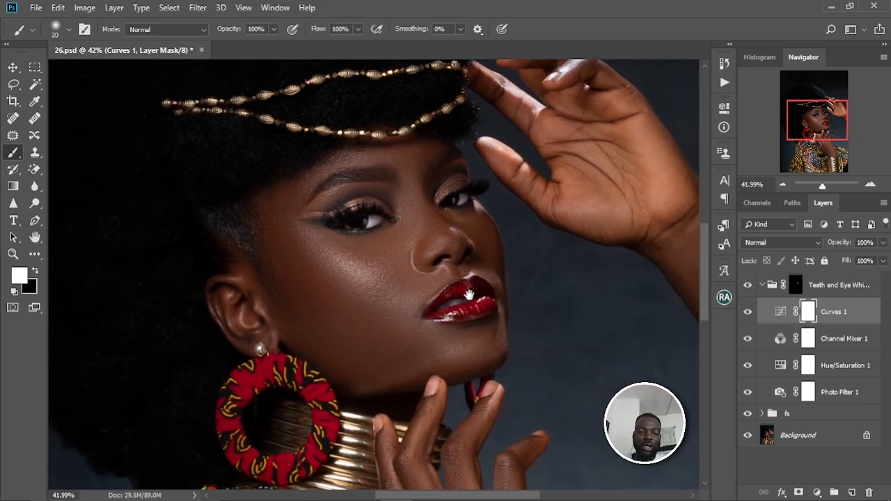
{"action": "scroll", "coordinate": [444, 301], "scroll_direction": "up", "scroll_amount": 3}
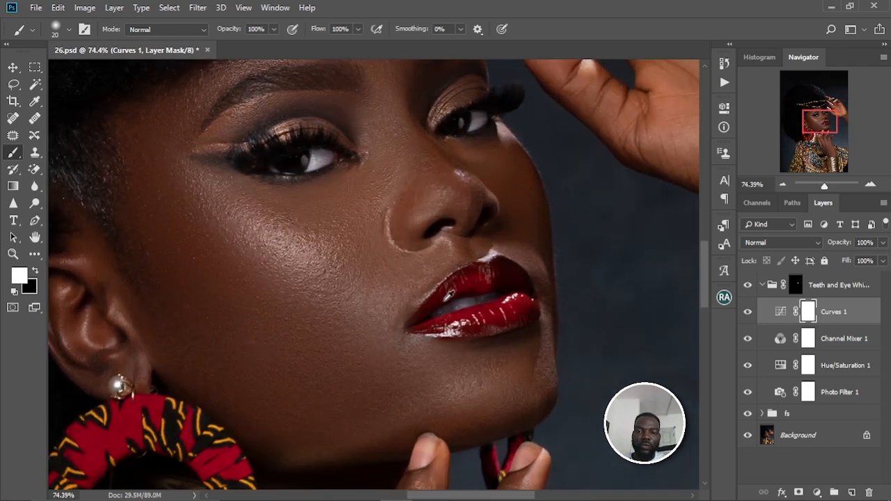
{"action": "scroll", "coordinate": [447, 298], "scroll_direction": "down", "scroll_amount": 1}
{"action": "key", "text": "ctrl+0"}
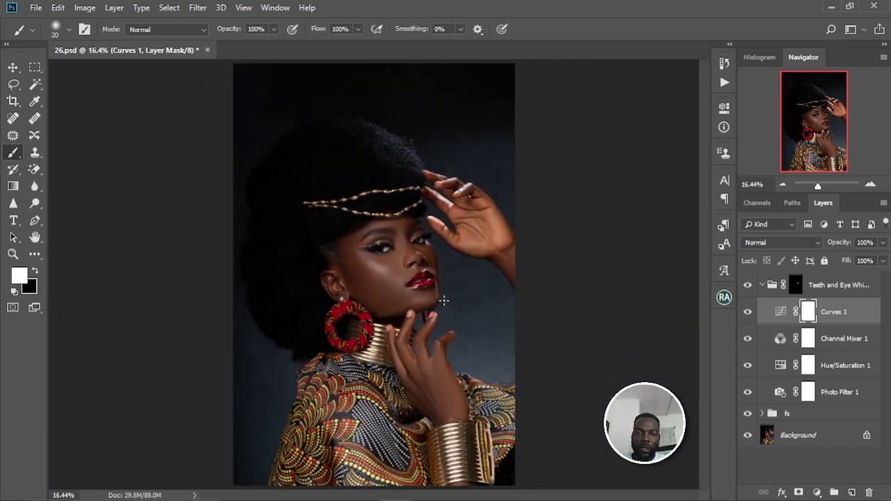
{"action": "scroll", "coordinate": [423, 289], "scroll_direction": "up", "scroll_amount": 5}
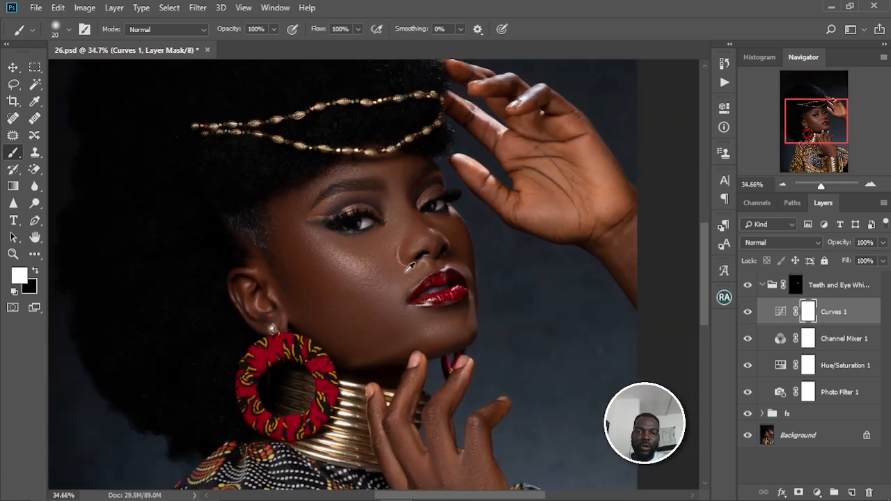
{"action": "scroll", "coordinate": [411, 267], "scroll_direction": "up", "scroll_amount": 5}
{"action": "left_click_drag", "start_coordinate": [411, 267], "coordinate": [448, 279]}
{"action": "scroll", "coordinate": [436, 258], "scroll_direction": "down", "scroll_amount": 5}
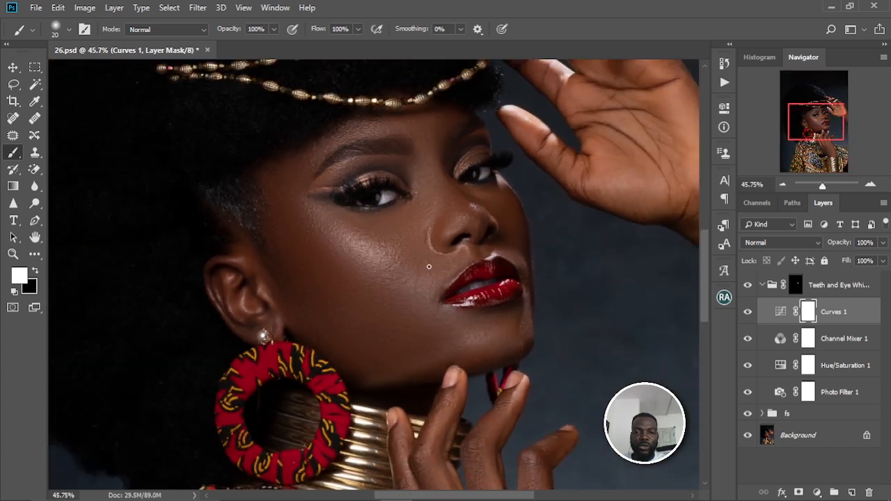
{"action": "scroll", "coordinate": [431, 263], "scroll_direction": "down", "scroll_amount": 1}
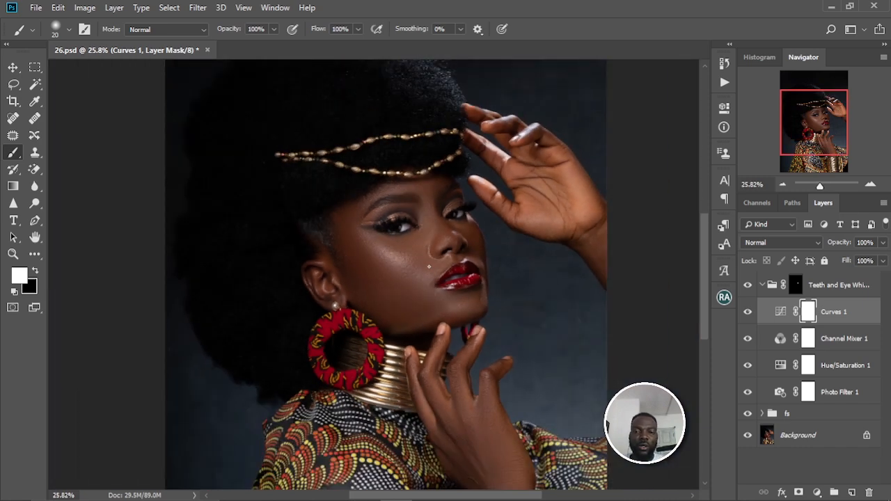
{"action": "scroll", "coordinate": [429, 266], "scroll_direction": "down", "scroll_amount": 2}
{"action": "scroll", "coordinate": [429, 264], "scroll_direction": "up", "scroll_amount": 3}
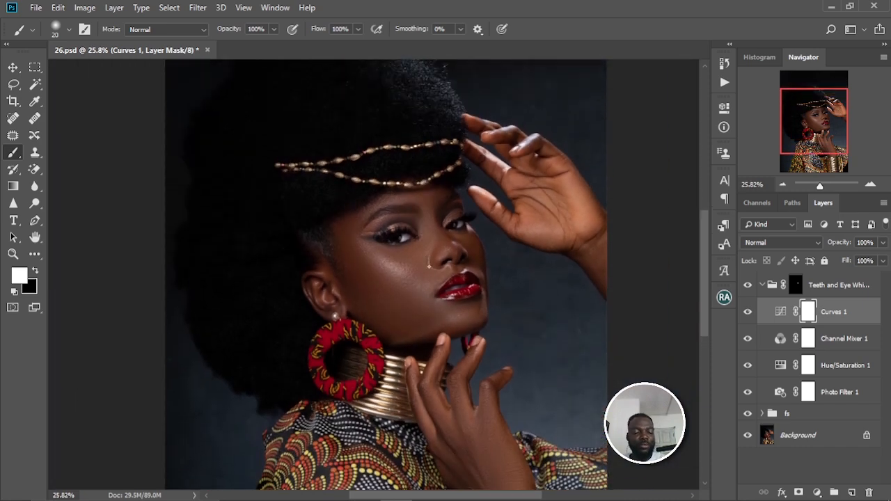
{"action": "scroll", "coordinate": [429, 265], "scroll_direction": "up", "scroll_amount": 4}
{"action": "scroll", "coordinate": [429, 265], "scroll_direction": "down", "scroll_amount": 3}
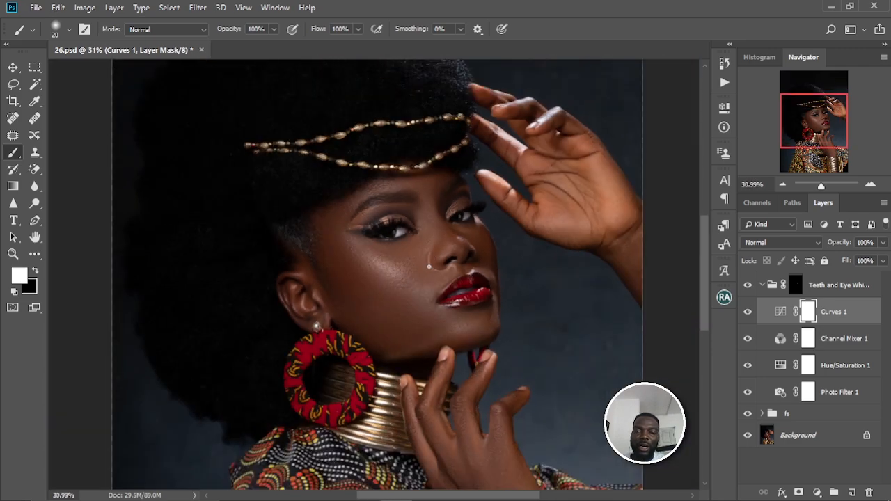
{"action": "scroll", "coordinate": [429, 266], "scroll_direction": "up", "scroll_amount": 5}
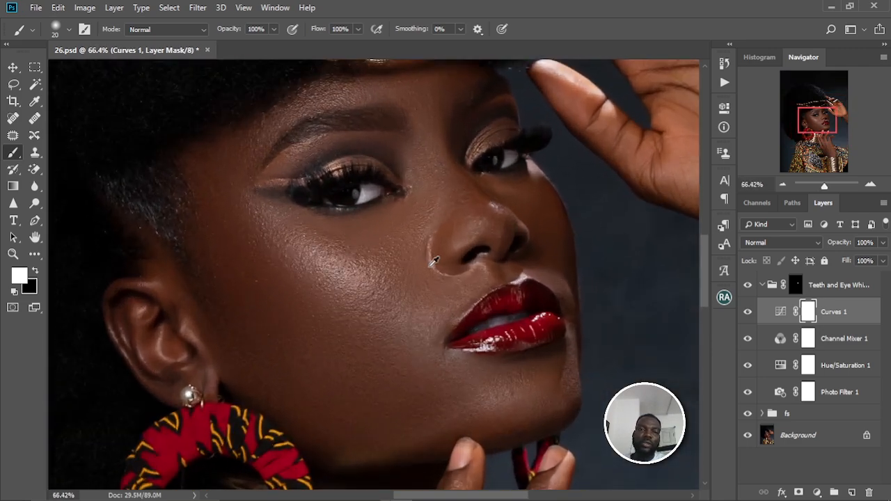
{"action": "scroll", "coordinate": [432, 261], "scroll_direction": "down", "scroll_amount": 2}
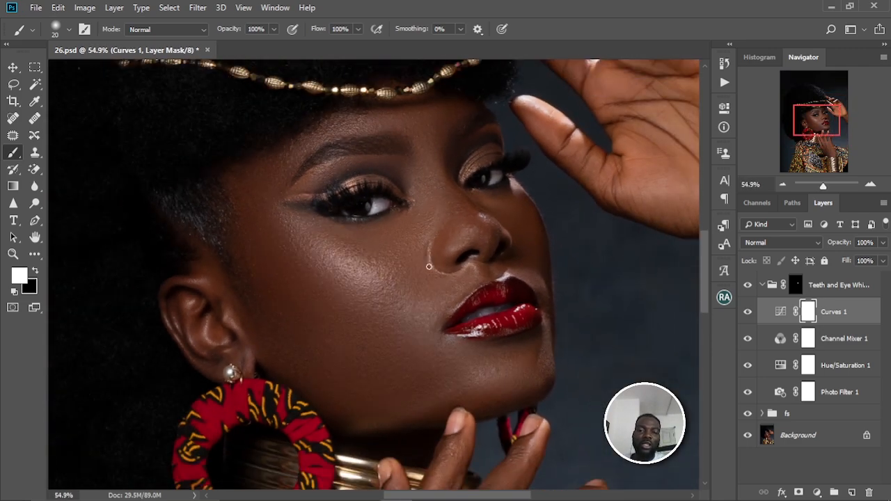
{"action": "scroll", "coordinate": [428, 267], "scroll_direction": "down", "scroll_amount": 2}
{"action": "scroll", "coordinate": [431, 263], "scroll_direction": "up", "scroll_amount": 1}
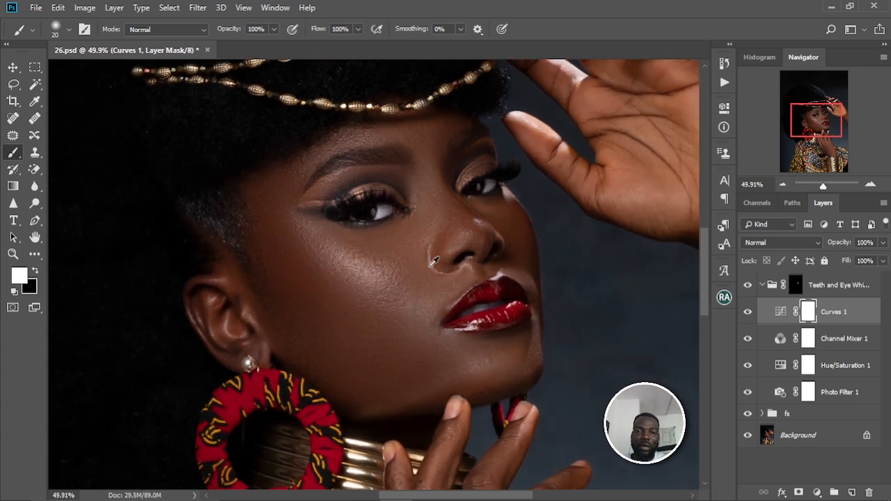